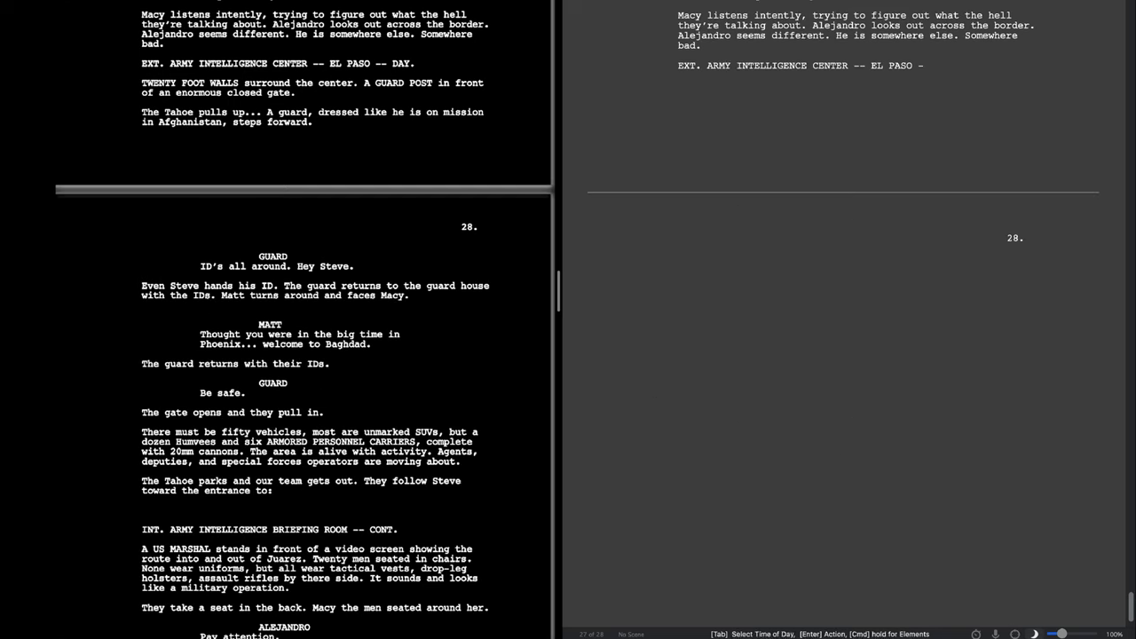
key("Return")
- Add the twenty-foot walls and guard post action, the Tahoe's arrival, and the guard's ID check dialogue
type("TWENTY FOOT WALLS surround the center. A GUARD POST in front of an enormous closed gate.")
key("Return")
type("The Tahoe pulls up... A guard, dressed like he is on mission in Afghanistan, steps forward.")
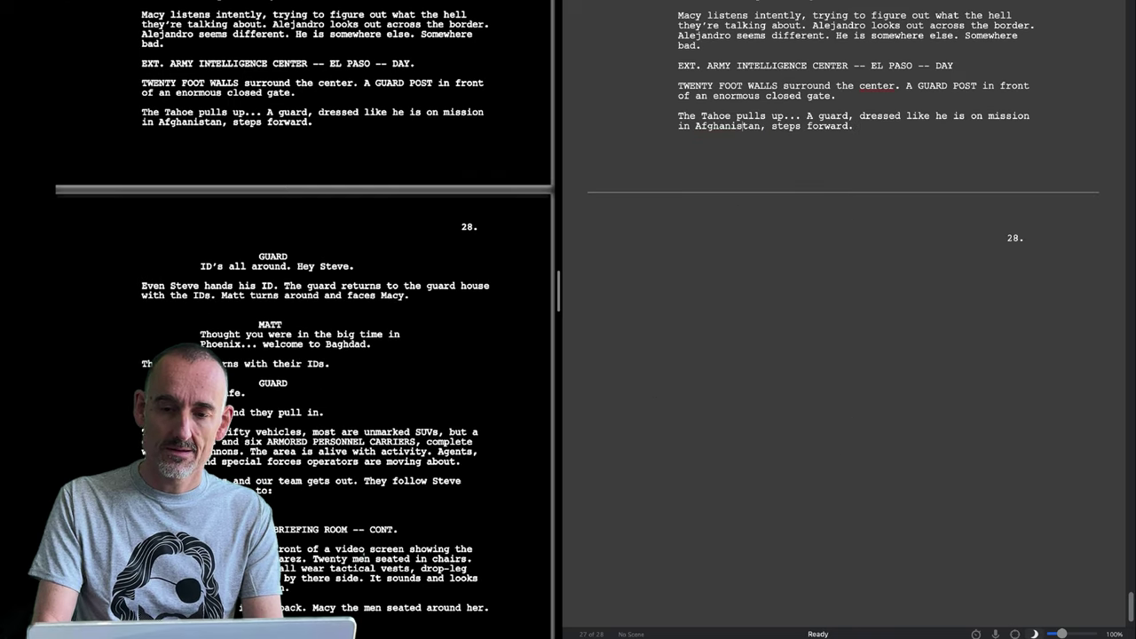
double_click(876, 86)
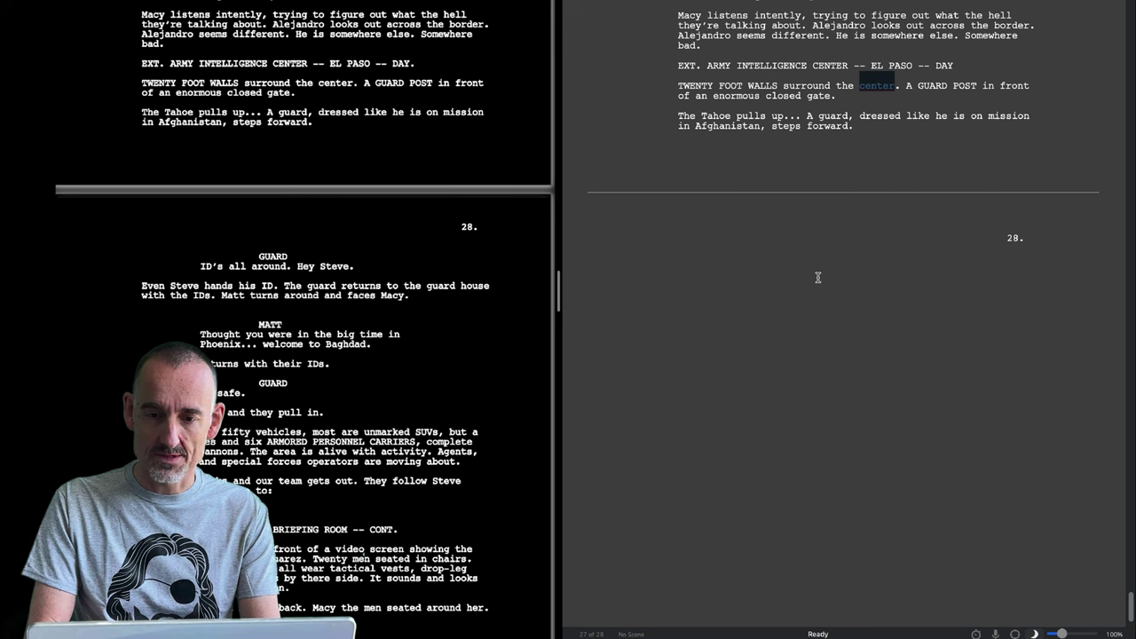
scroll(818, 276, "down", 3)
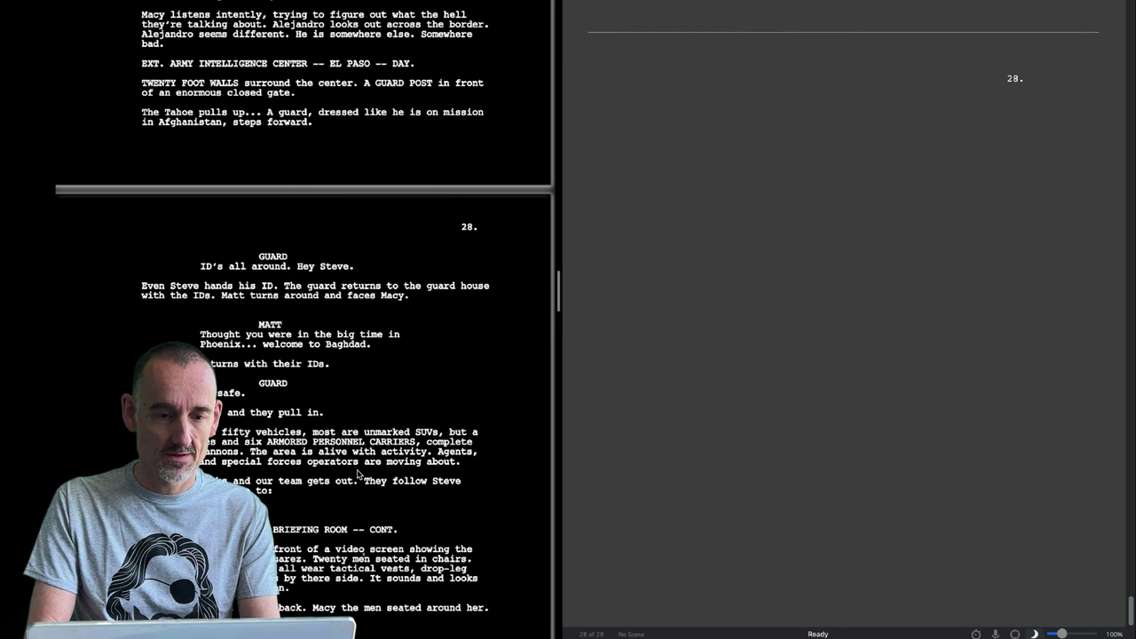
type("GUARD ID's all around. Hey Steve. Even Steve hands his ID. The guard returns to the guard house with the IDS. Matt turns around and faces Macy. MATT Thought you were in the big time in Phoenix... welcom to Baghdad. The guard returns with their IS. GUARD Be safe.")
- Add 'The gate opens and they pull in.' and begin the fifty-vehicles paragraph
key("Return")
type("The gate opens and they pull in.")
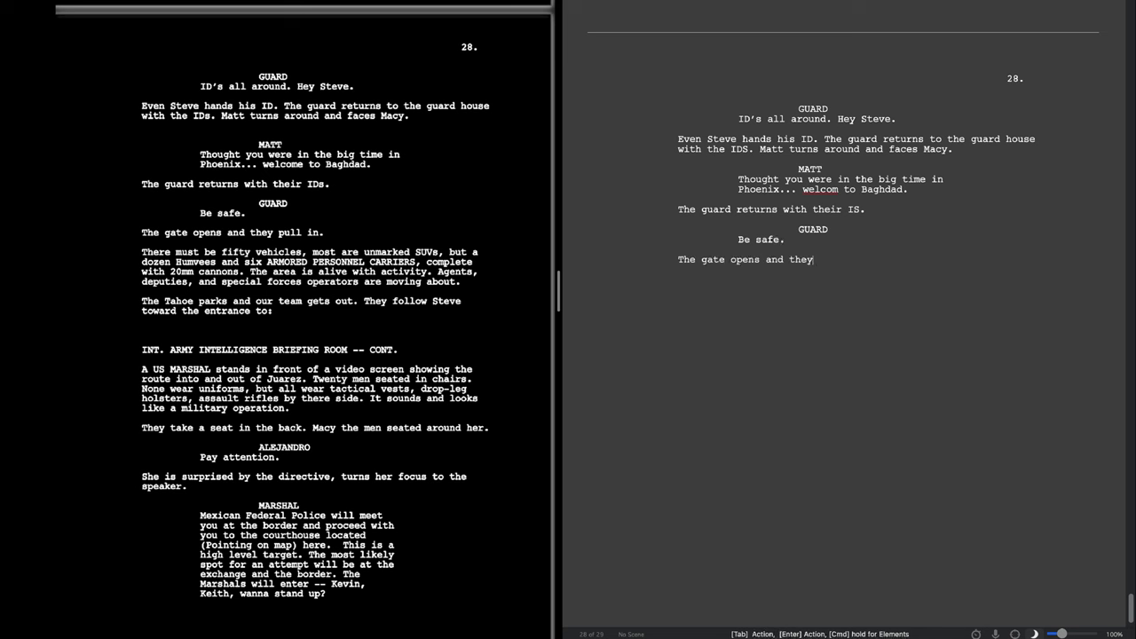
key("Return")
type("There must be fifty vehicles, most are unmarked SUVs, but a dozen Humvees and six ARMOURED PERSONNEL CARRIERS, complete with")
type(" 20mm")
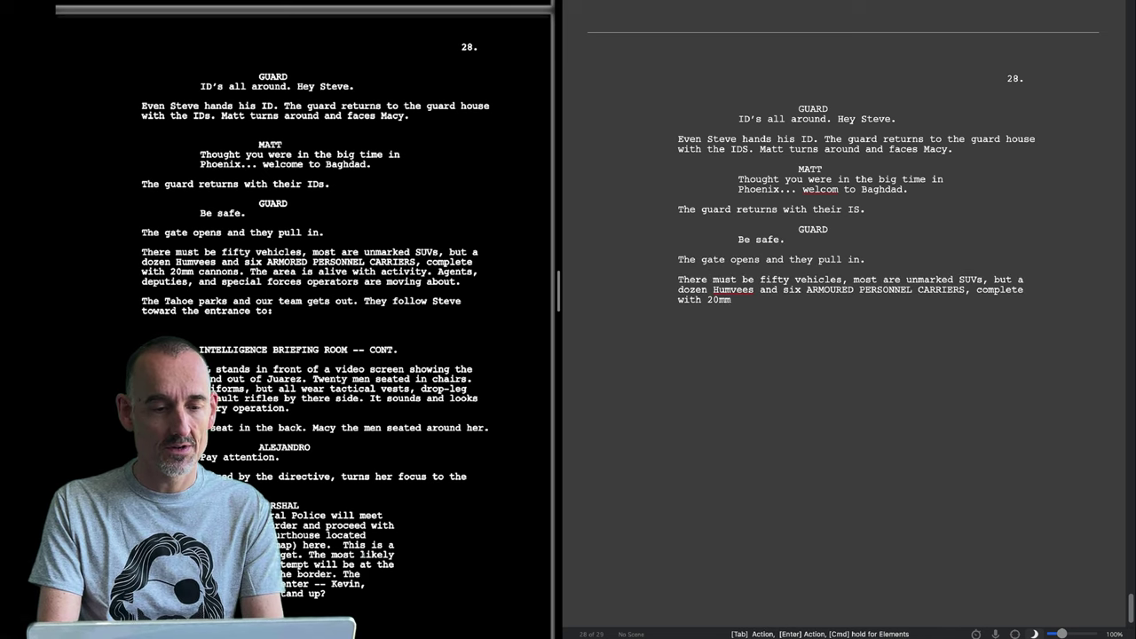
type(" cannons")
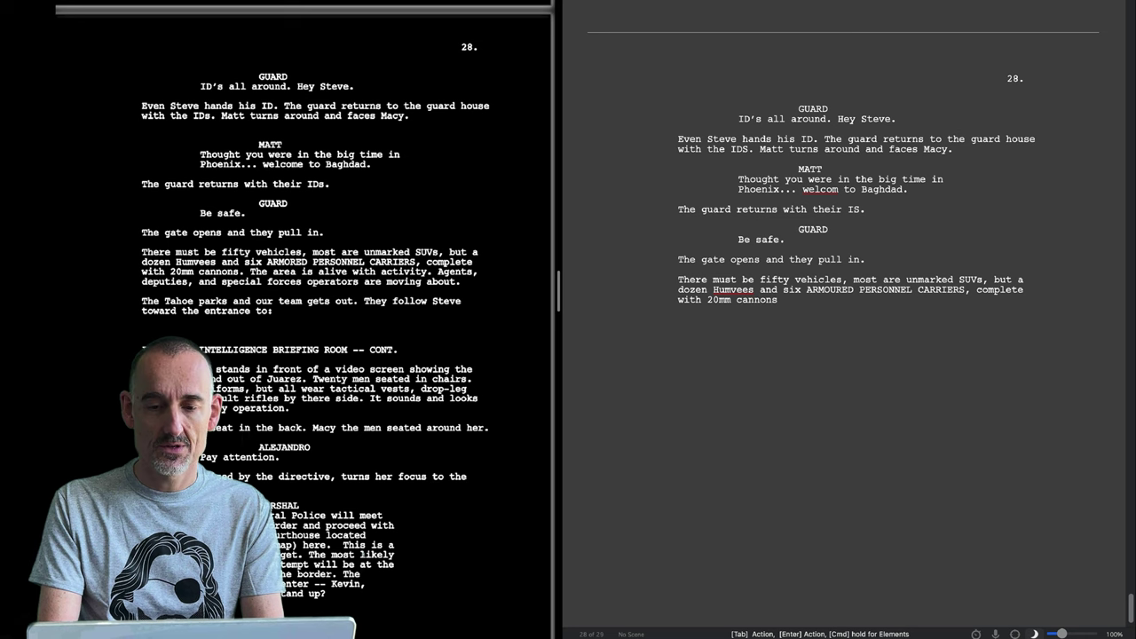
type(". The")
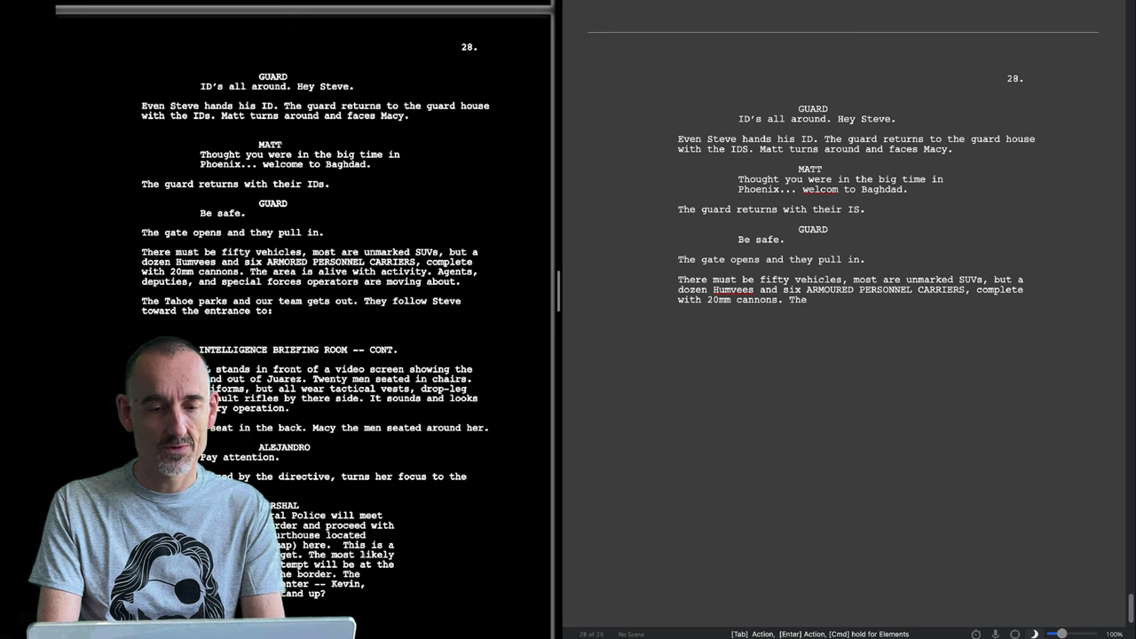
type(" ar")
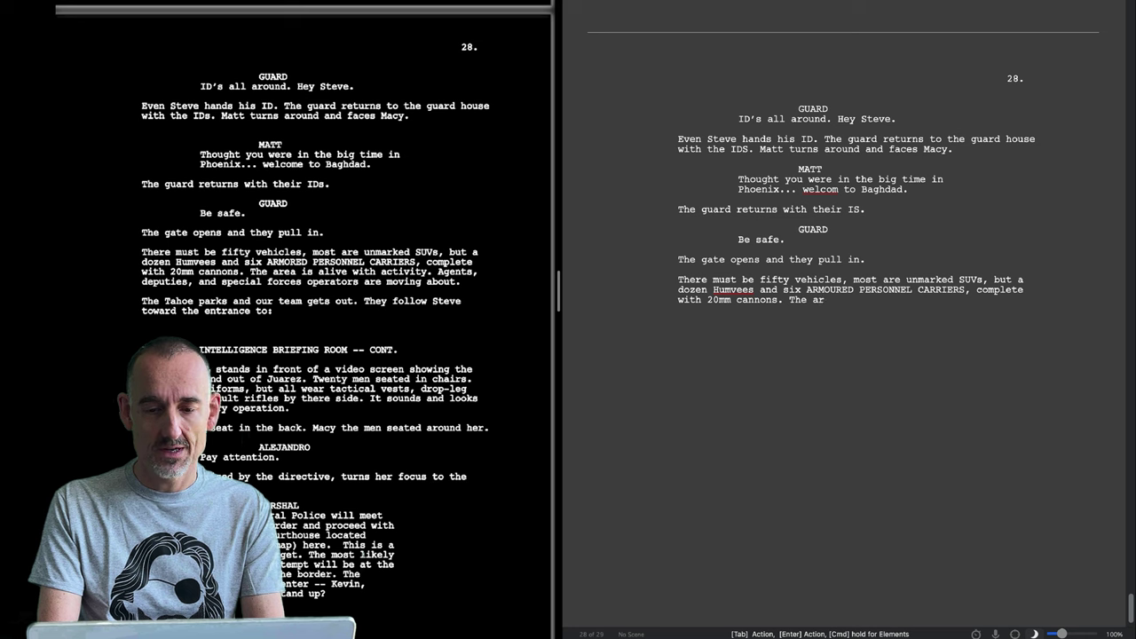
type("ea is alive")
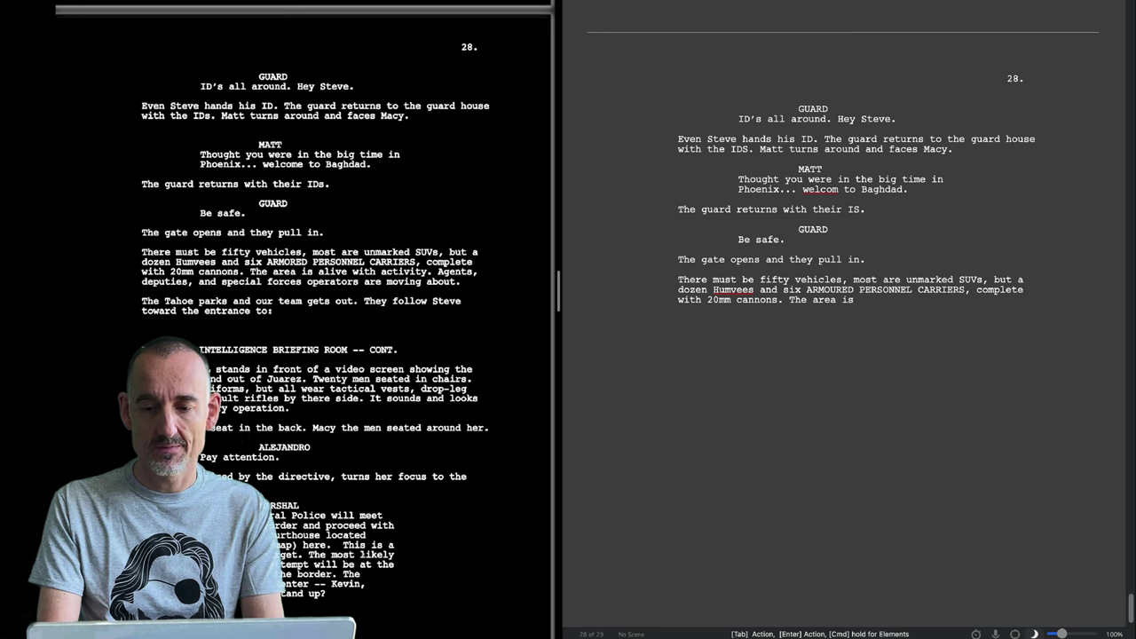
type(" with activity. Agent, deputies, and special forces operators are moving about.")
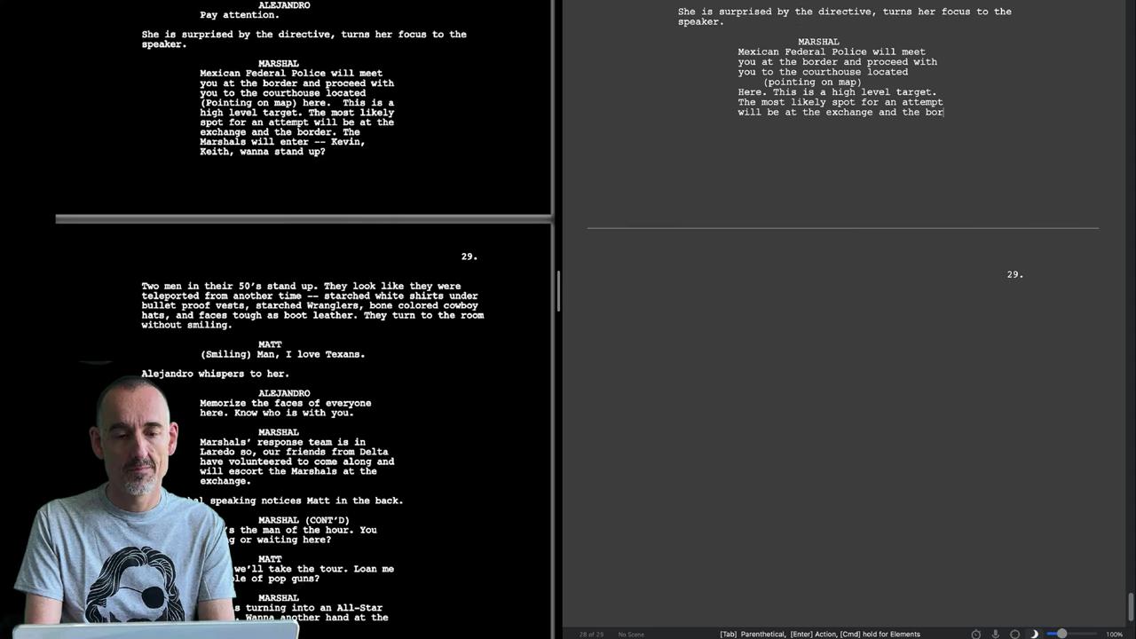
- Finish 'border.' and add the Marshal's line 'The Marshals will enter -- Kevin, Keith, wanna stand up?'
type("der.")
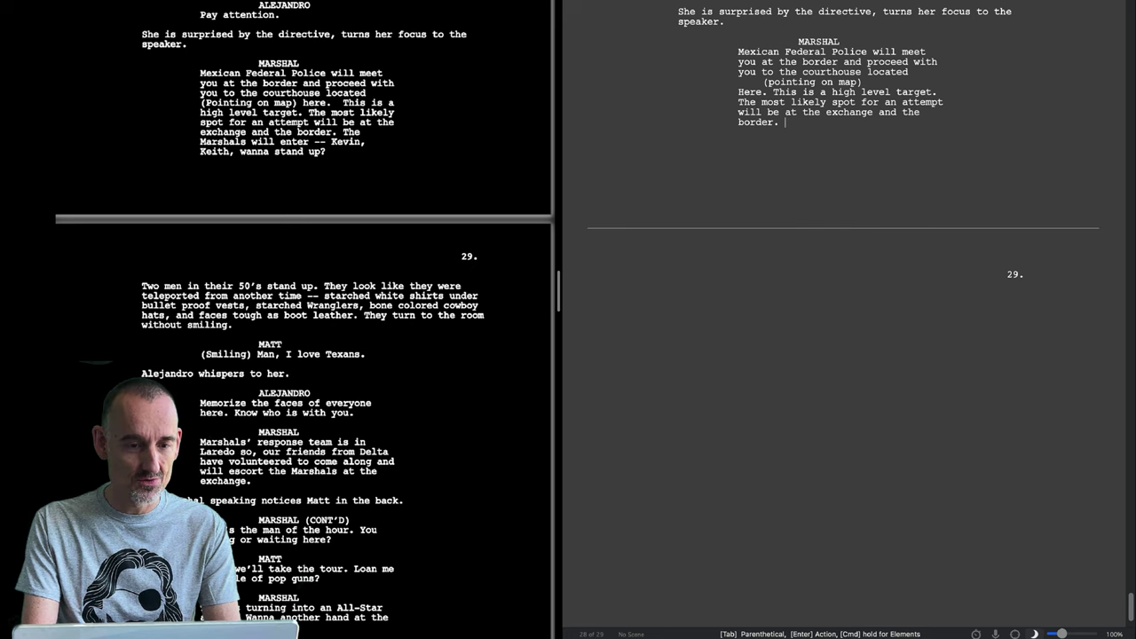
type("The")
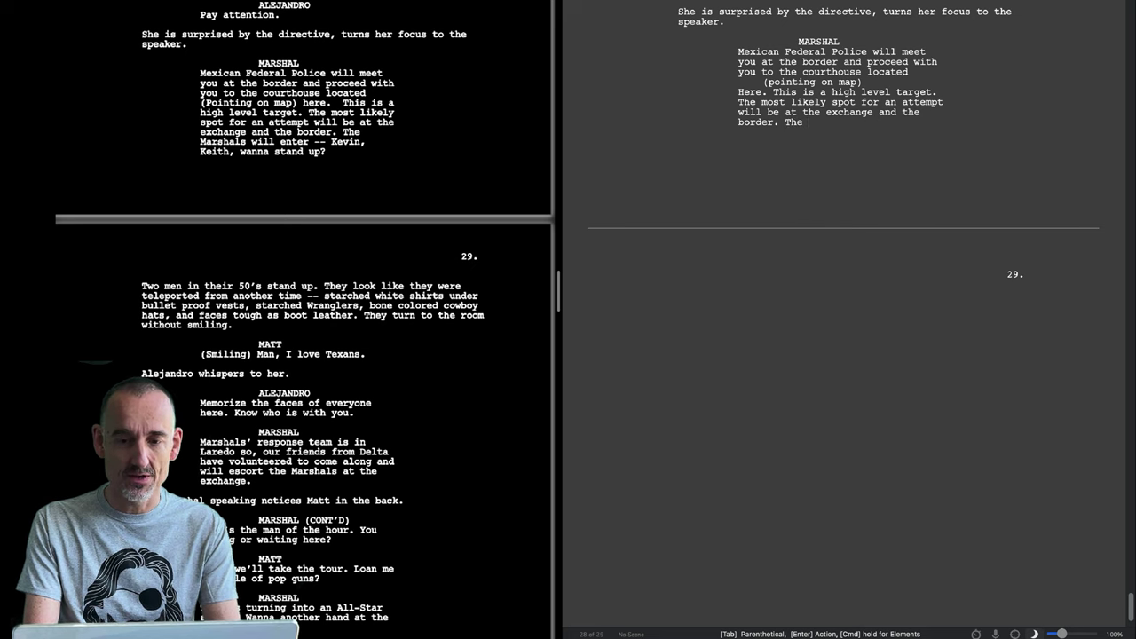
type(" Ma")
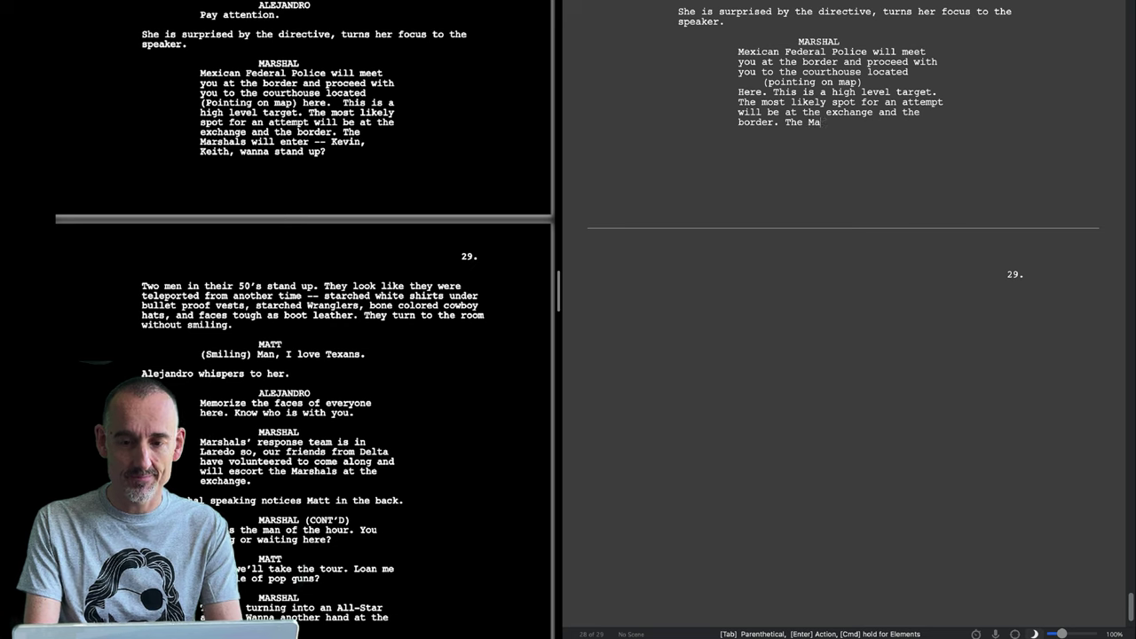
type("rshals will enter -- Kevin, Keith, wanna stand up?")
- Add the action paragraph beginning 'Two men in their 50's stand up.'
key("Return")
type("Two men in their 50's stand up. They look like they were teleported from another time -- starched white shirts under bullet proof vests, starch")
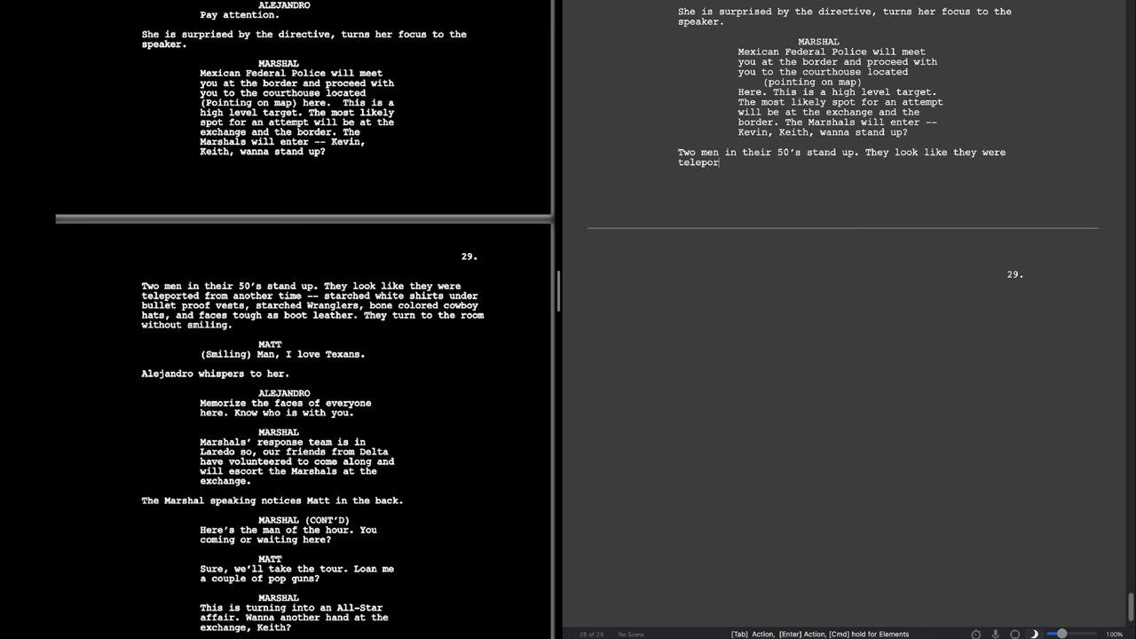
type("ed")
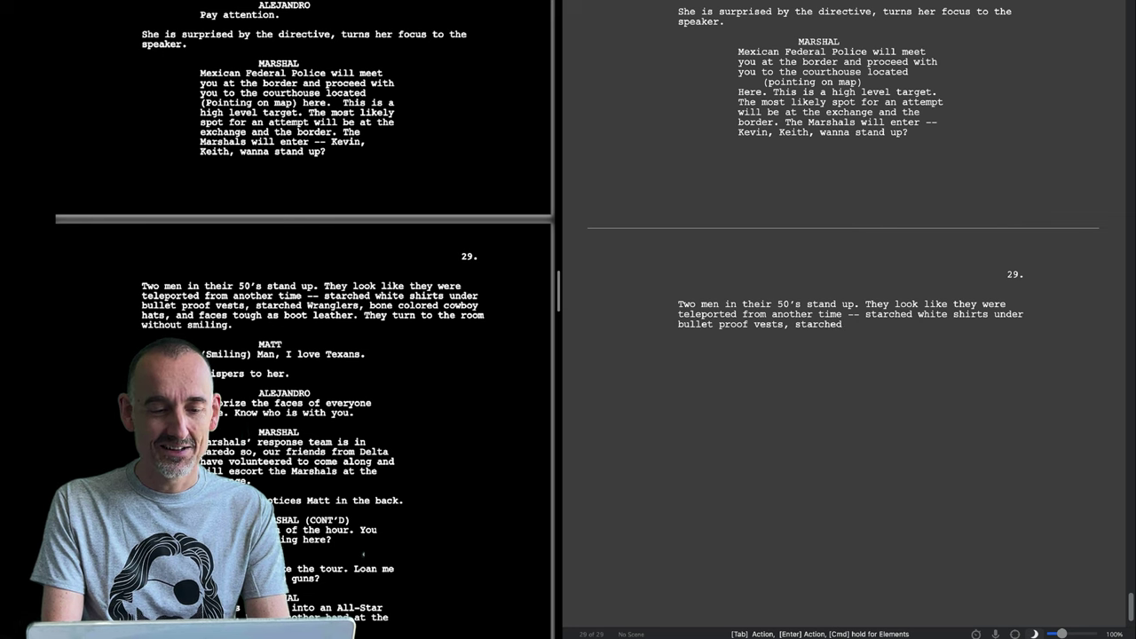
type(" Wranglers")
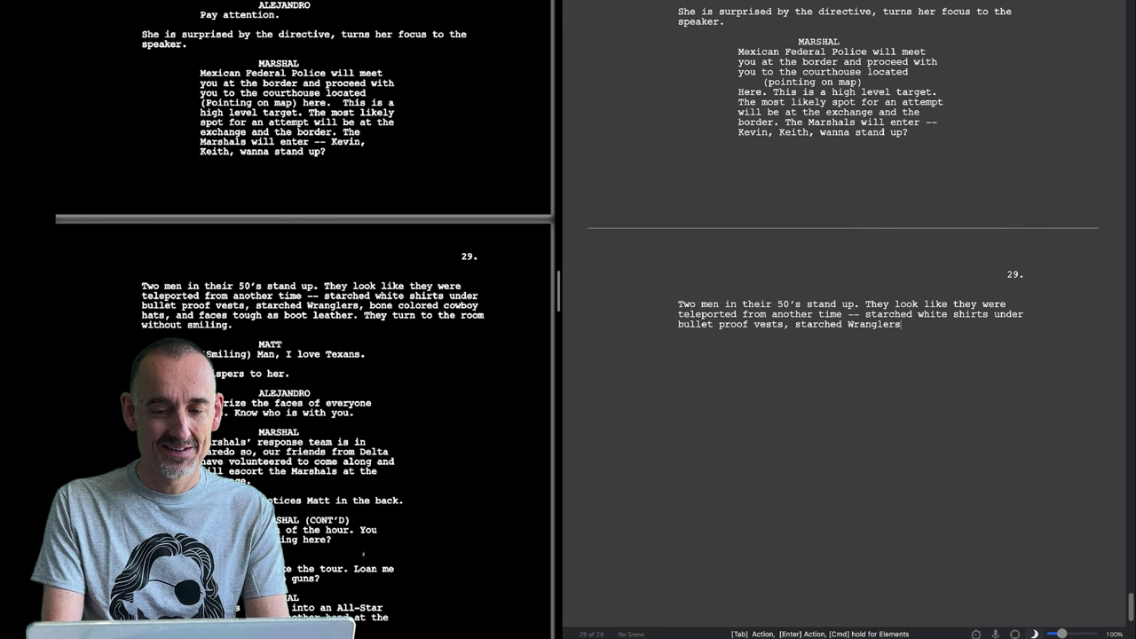
type(", bone ")
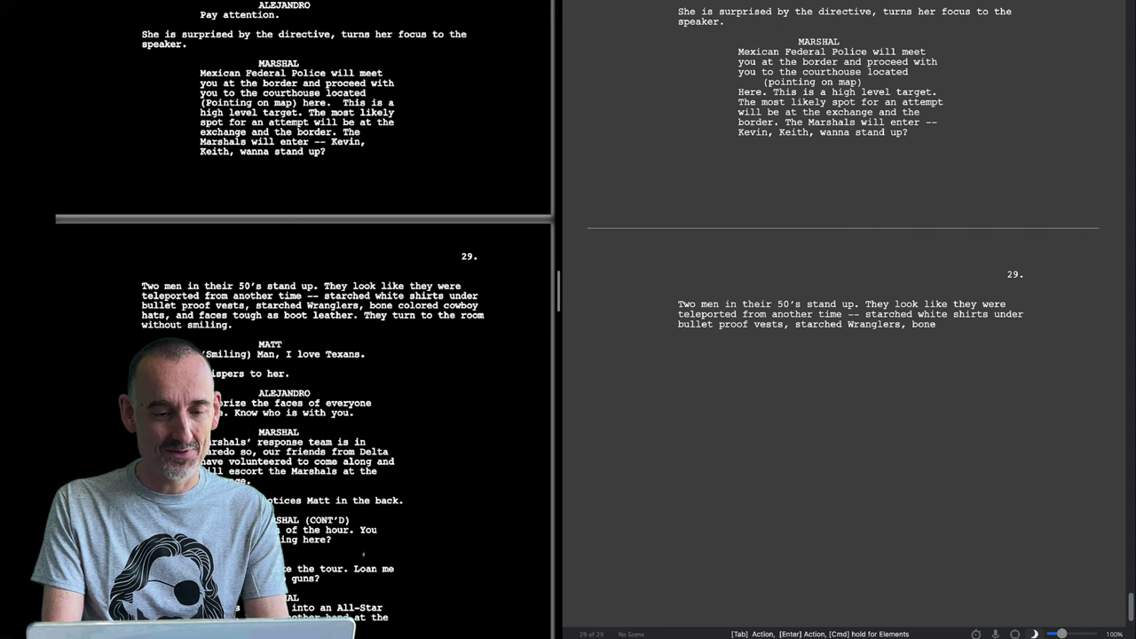
type("colored co")
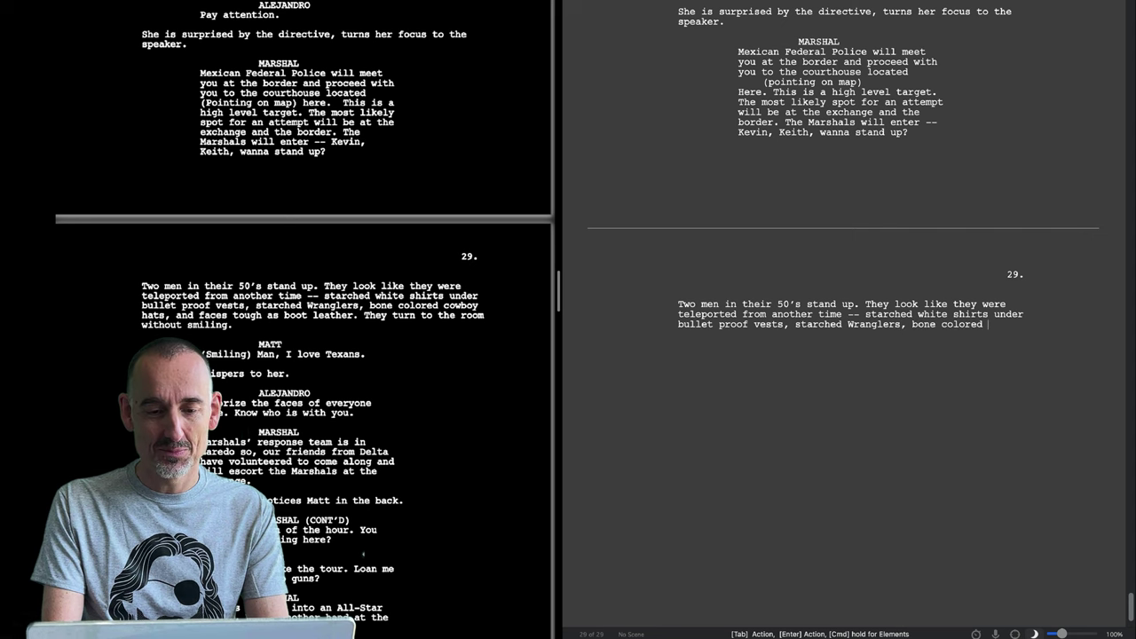
type("wboy")
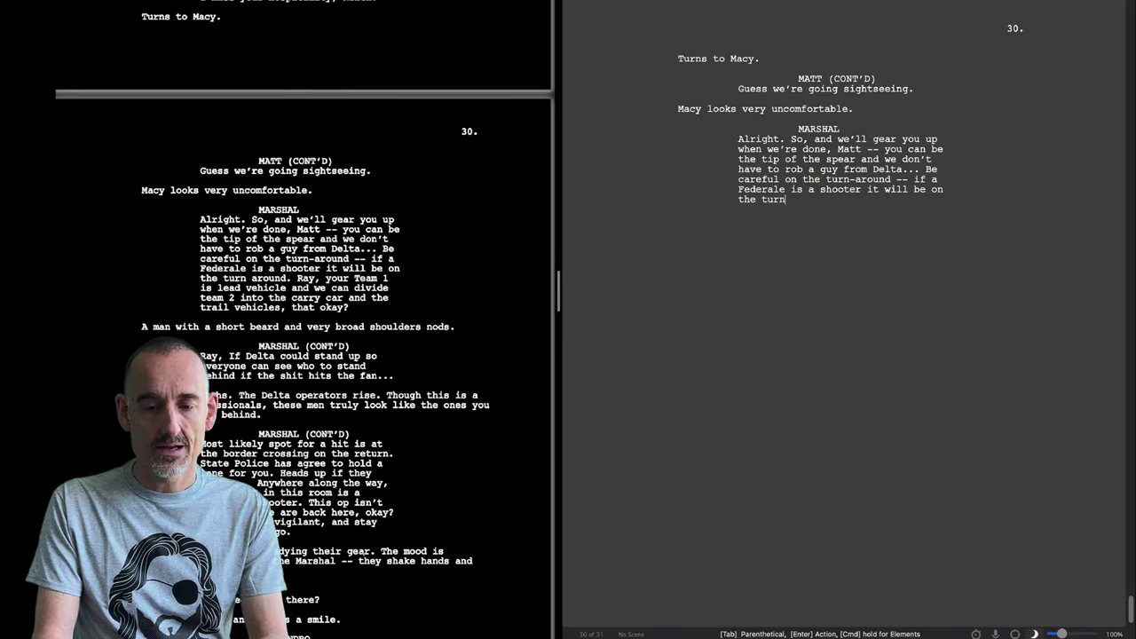
- Finish the Marshal's Team 1 lead-vehicle speech and add the broad-shouldered man nodding
type(" arou")
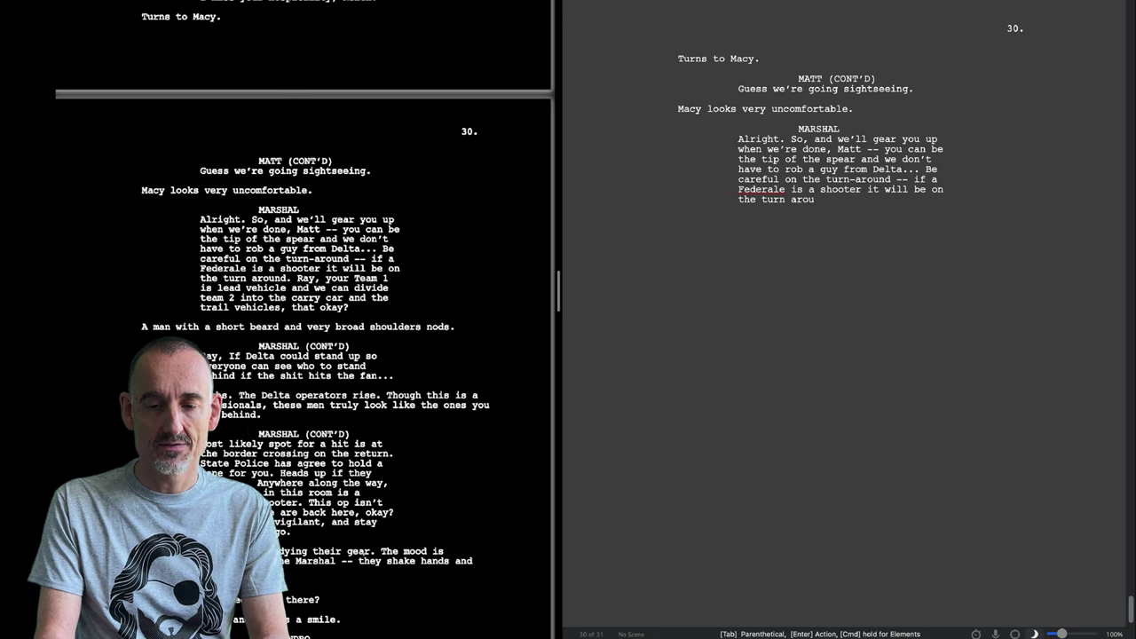
type("nd.")
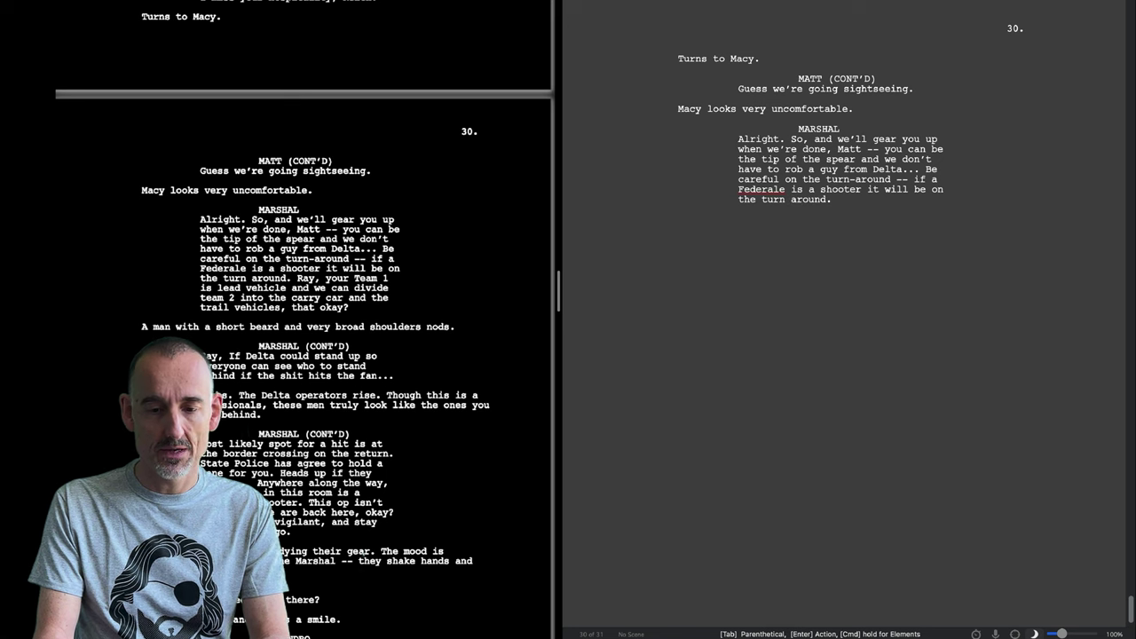
type(" Ray")
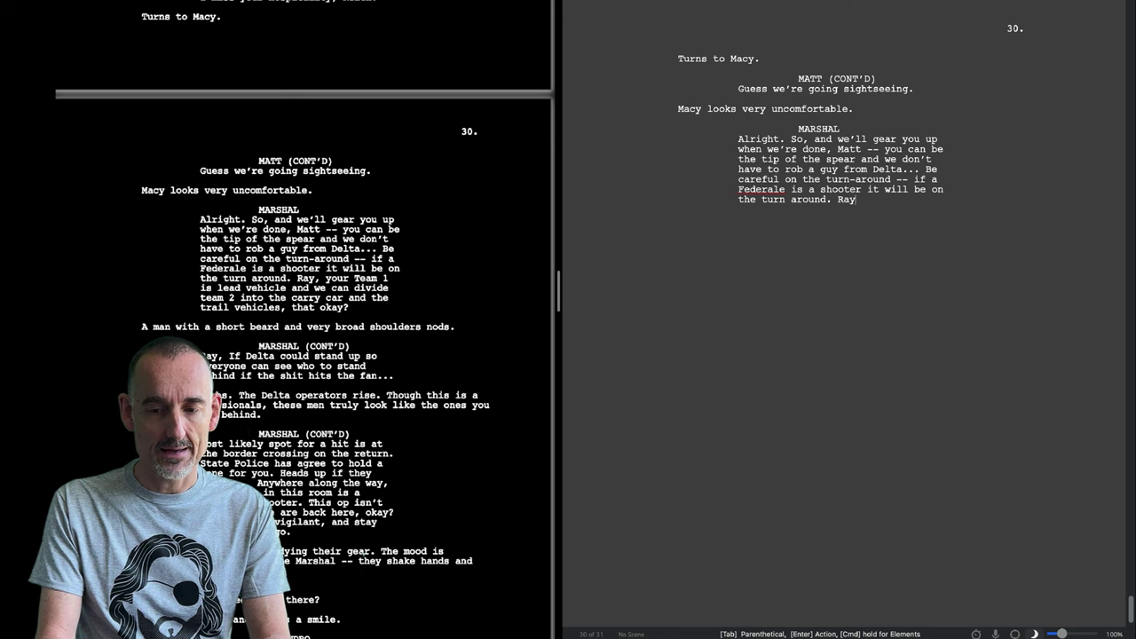
type(",")
type(" your Team 1 is lead vehicle and we can divide team 2 into the carry car and the trail vehicles, that okay?")
key("Return")
type("A man with a short beard and very broad shoulders nods.")
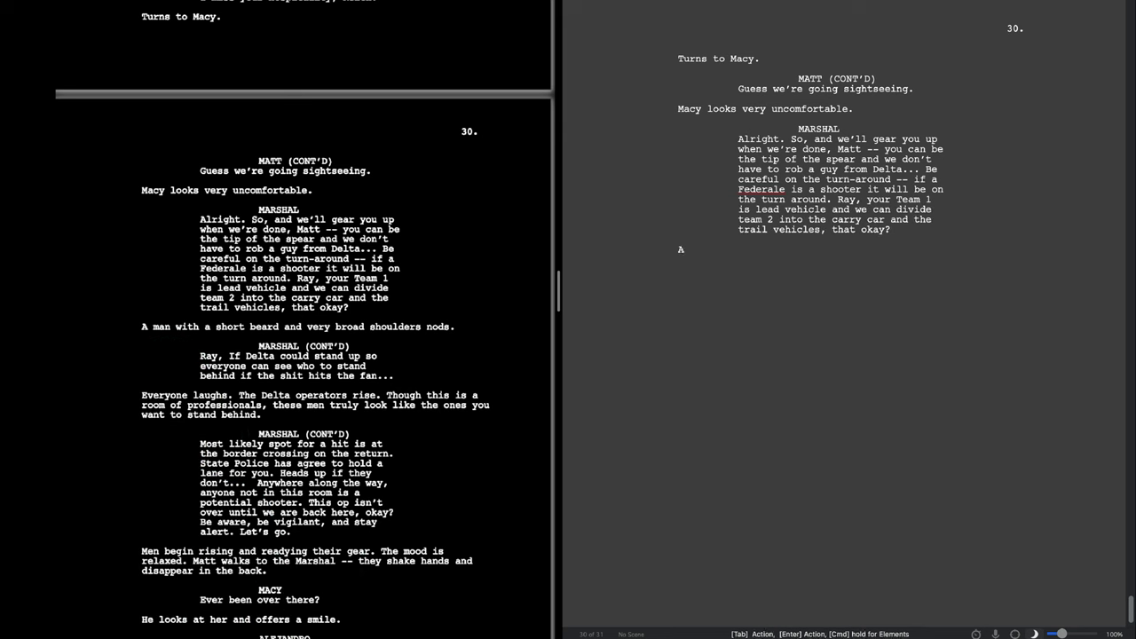
- Add the Marshal's 'Ray, if Delta could stand up' line and the 'Everyone laughs' action
key("Return")
type("MARSHAL Ray, if Delta could stand up so everyone can see who to stand behind if the shit hits the fan...")
key("Return")
type("Everyone laughs. The Delta operators rise. ")
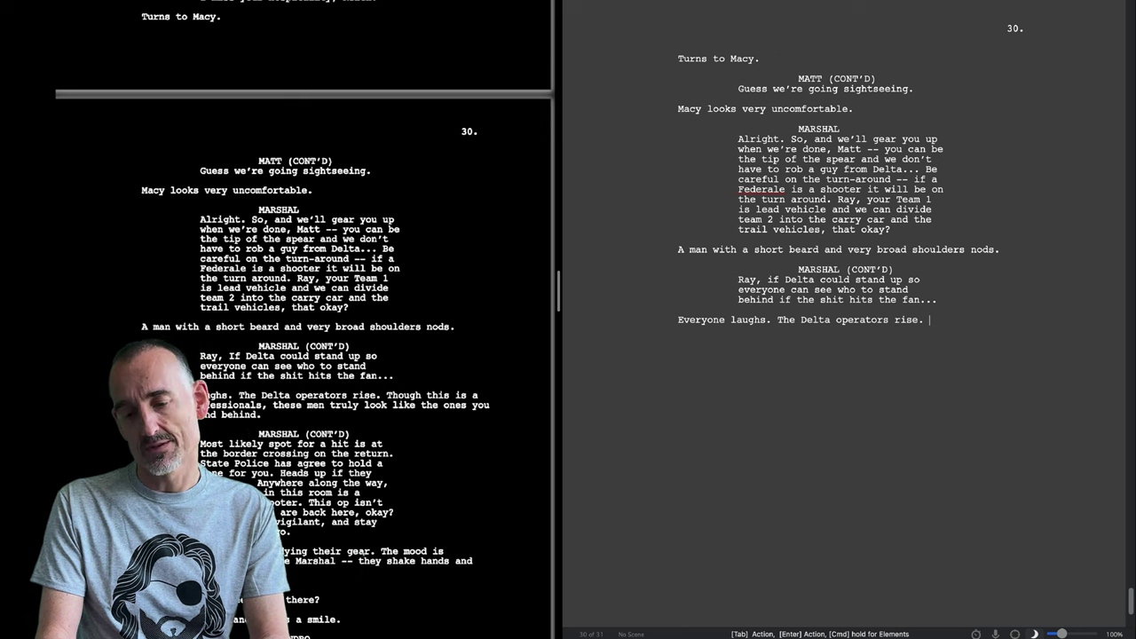
type("Thou")
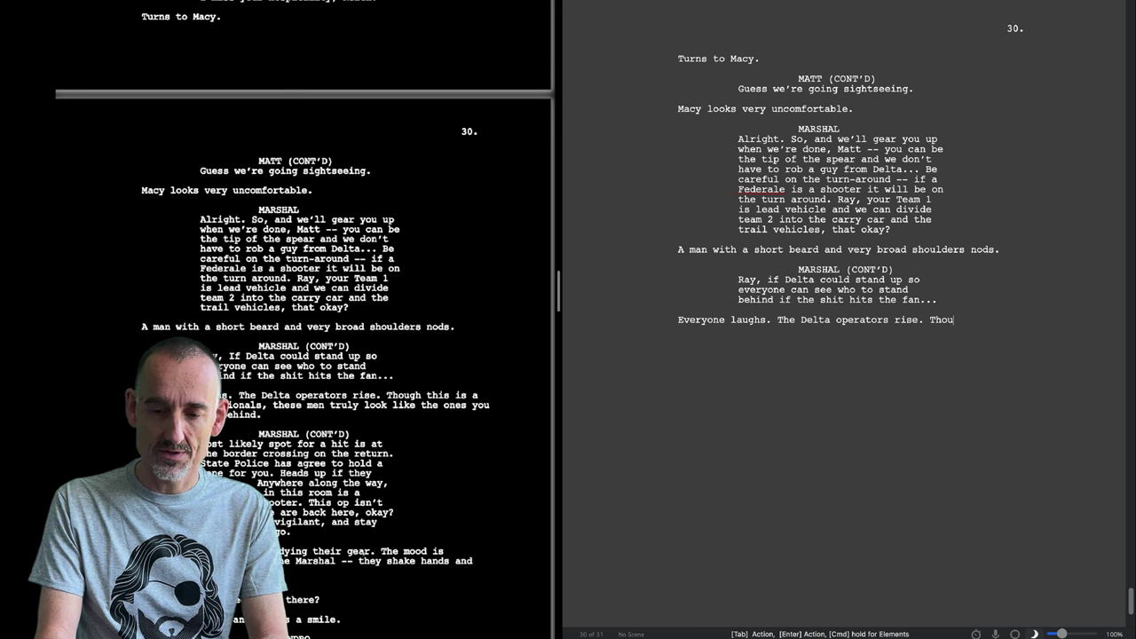
type("gh this")
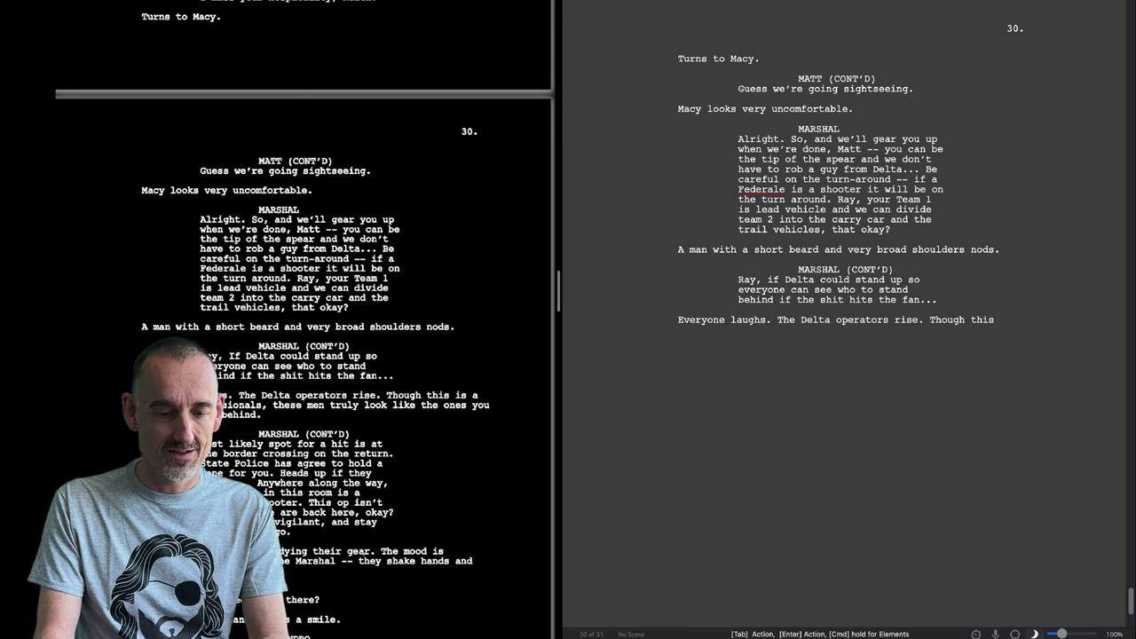
type(" is a room o")
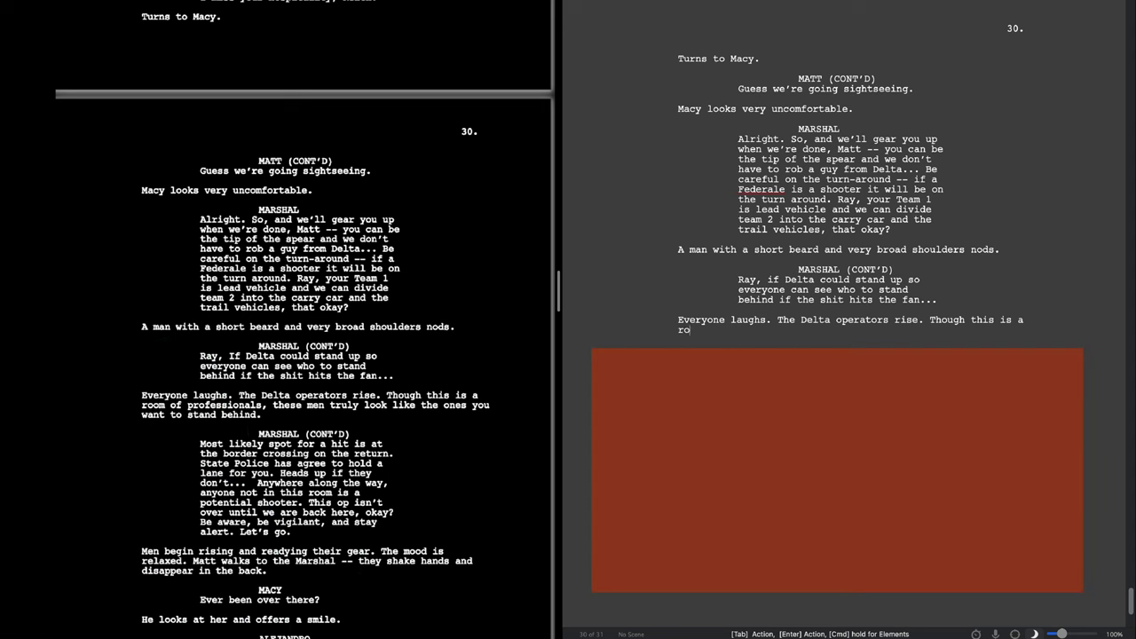
type("f pr")
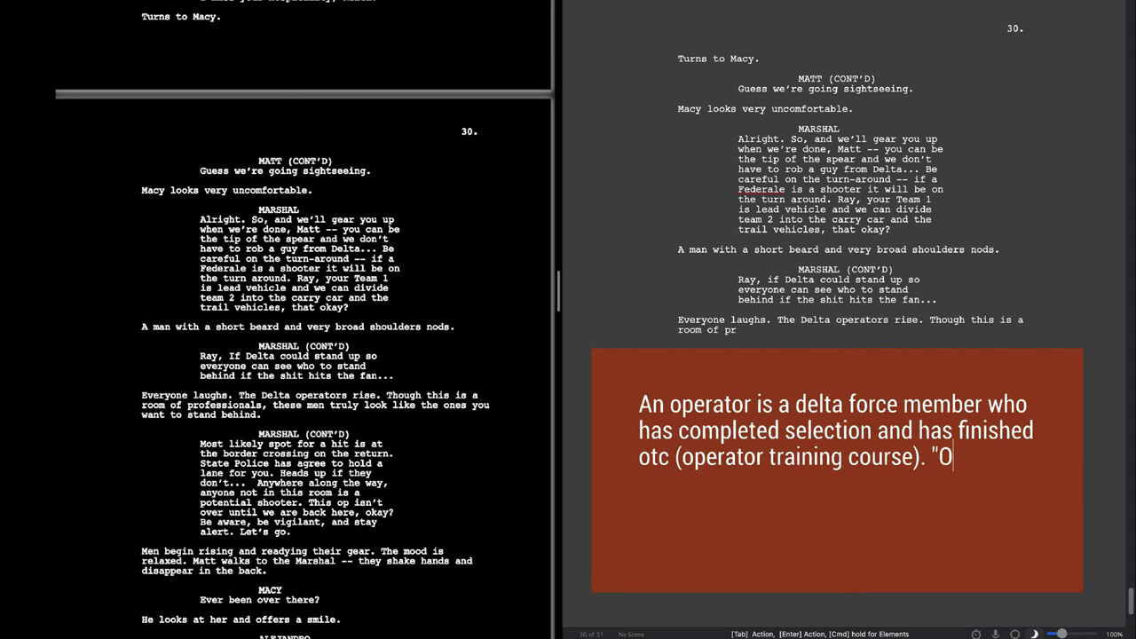
type("ofessionals, thee")
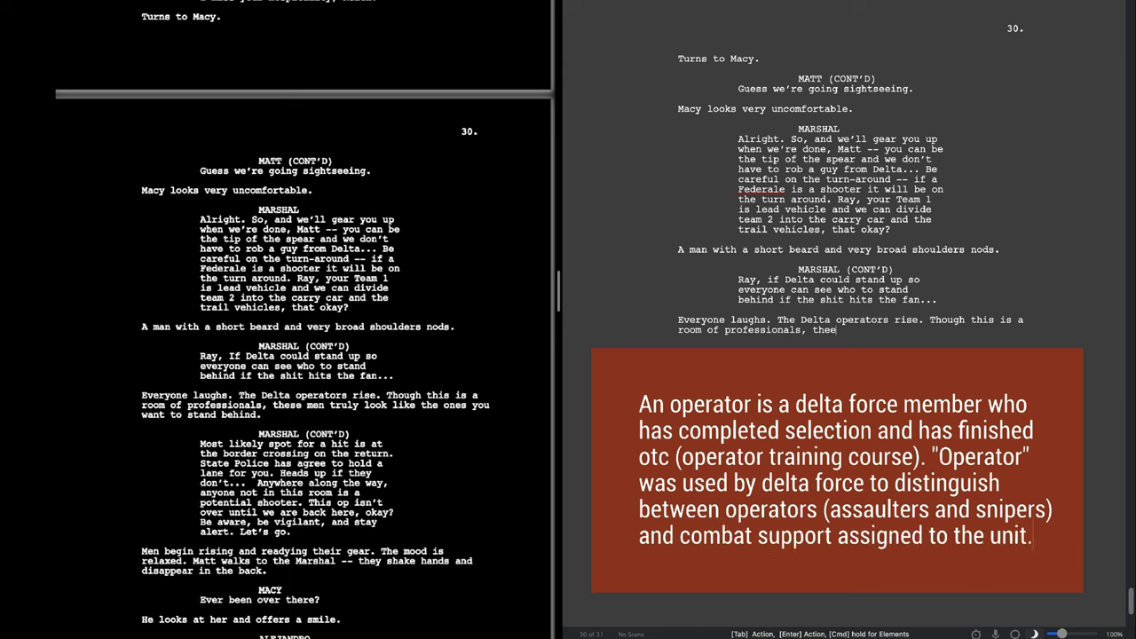
type("e men truly look like the ones")
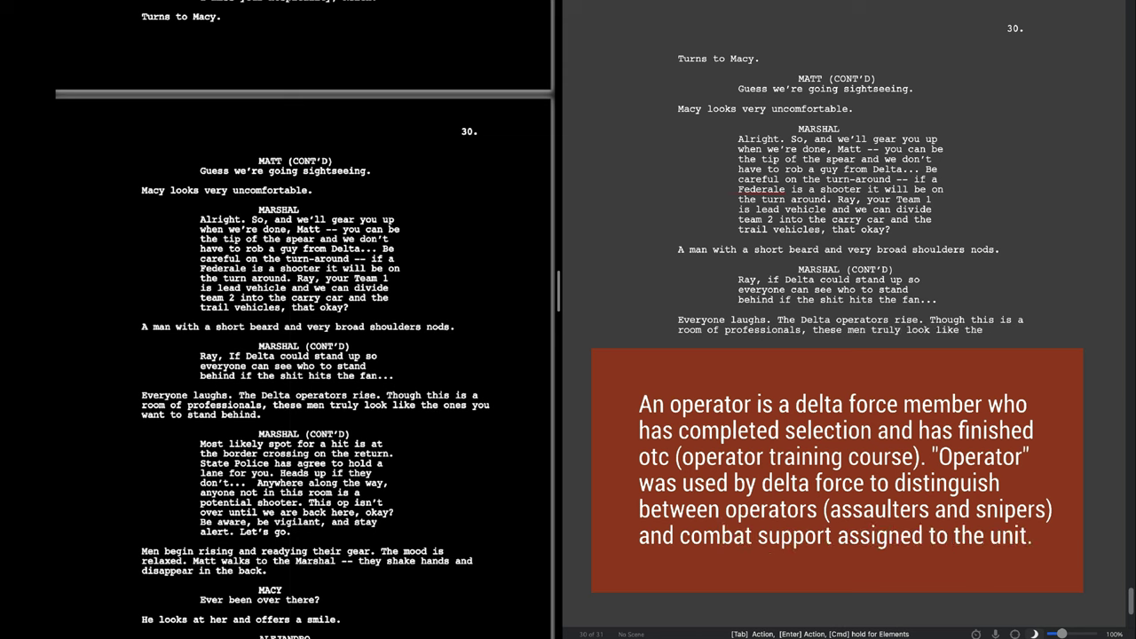
type(" you want to stand behind.")
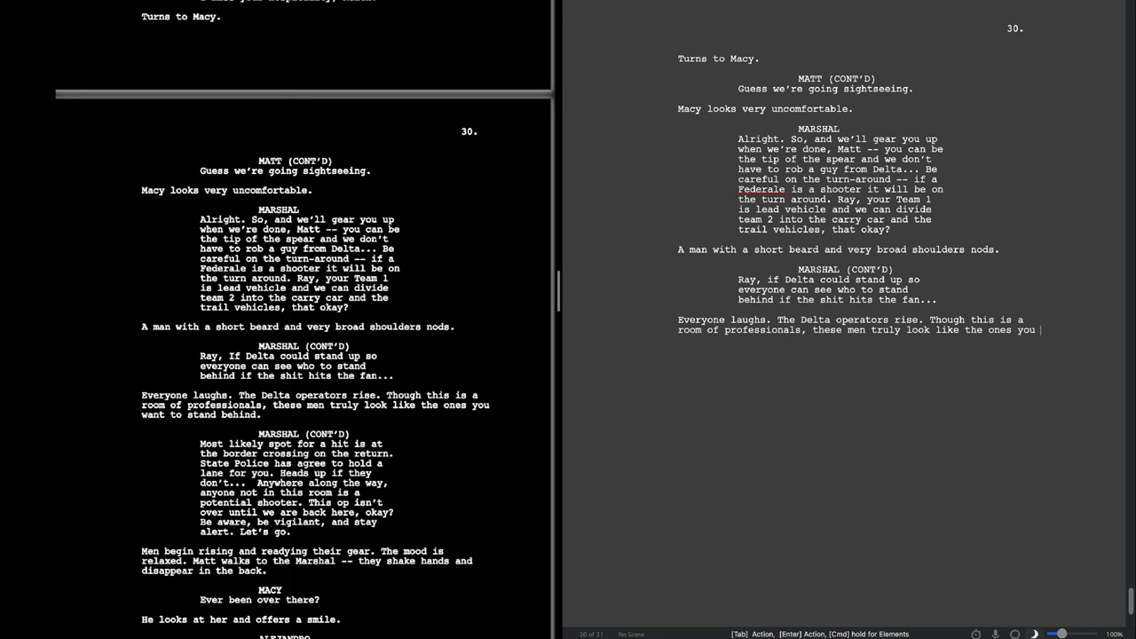
- Add a MARSHAL line about a hit at the border crossing and State Police holding a lane
key("Return")
key("Tab")
type("MARSHAL")
key("Return")
type("Most likely spot for a hit is at the border crossing on the")
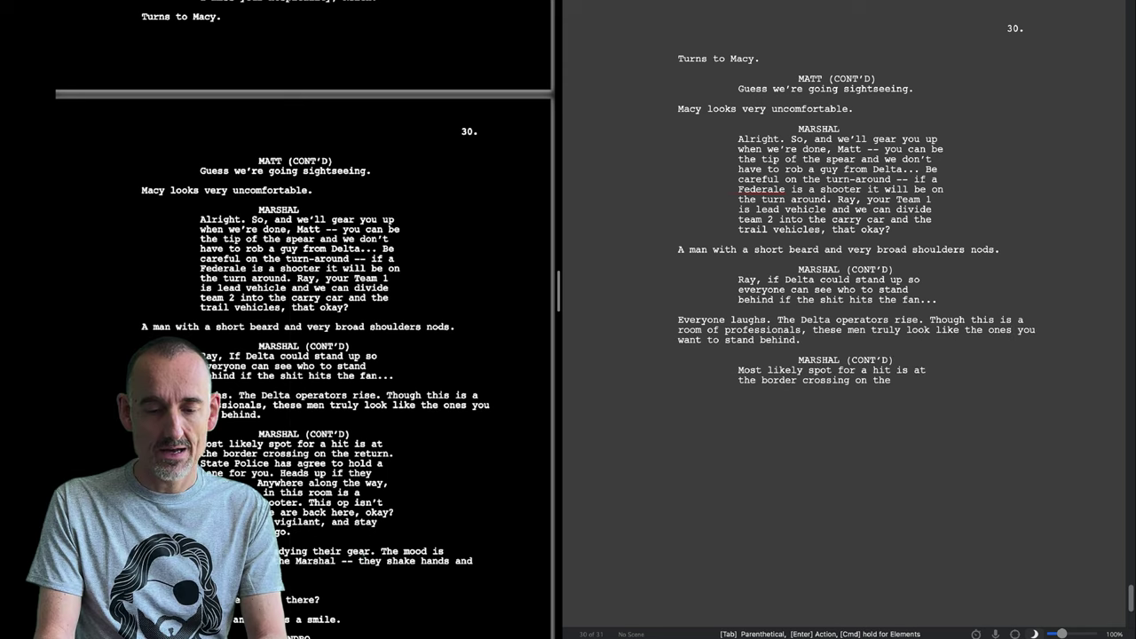
type(" retun.")
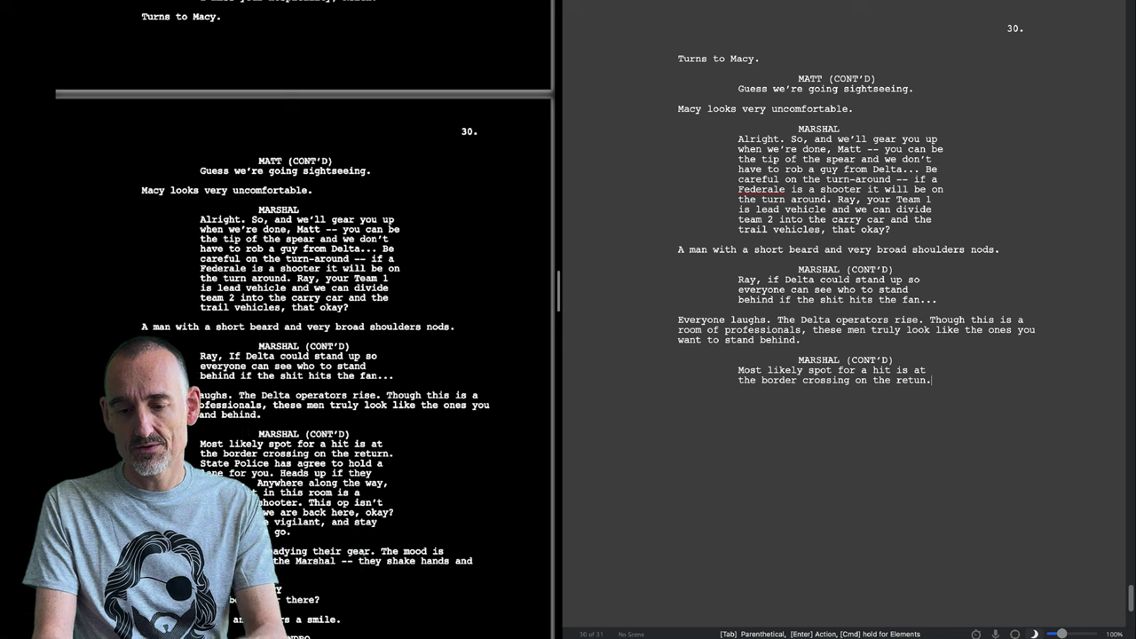
key("BackSpace")
key("BackSpace")
type("rn")
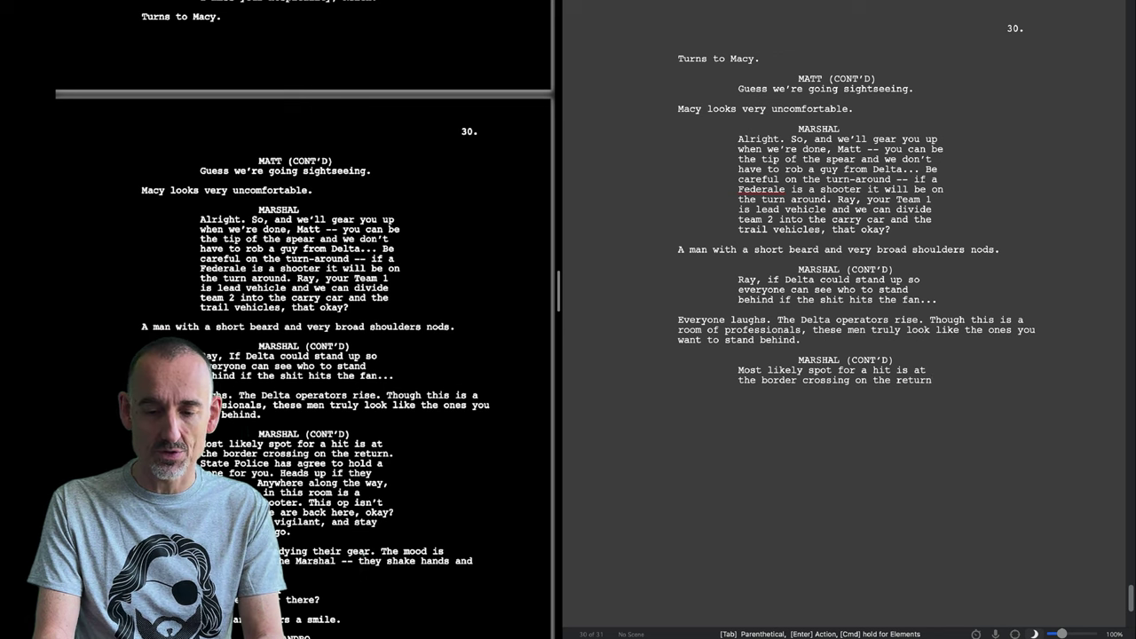
type(".")
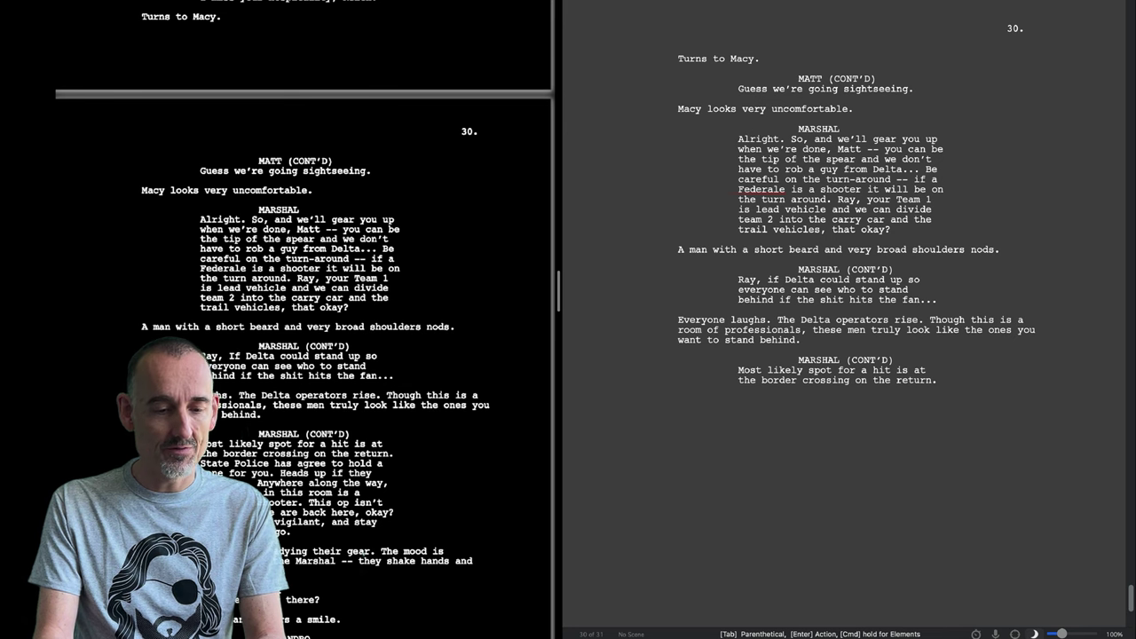
type(" State Poli")
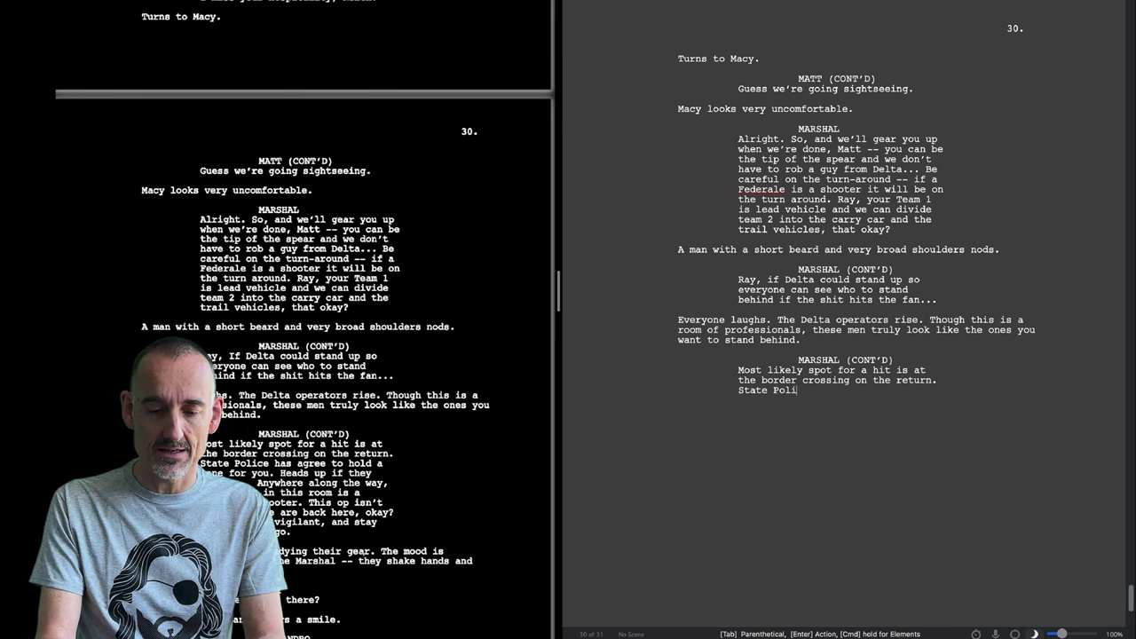
type("ce has")
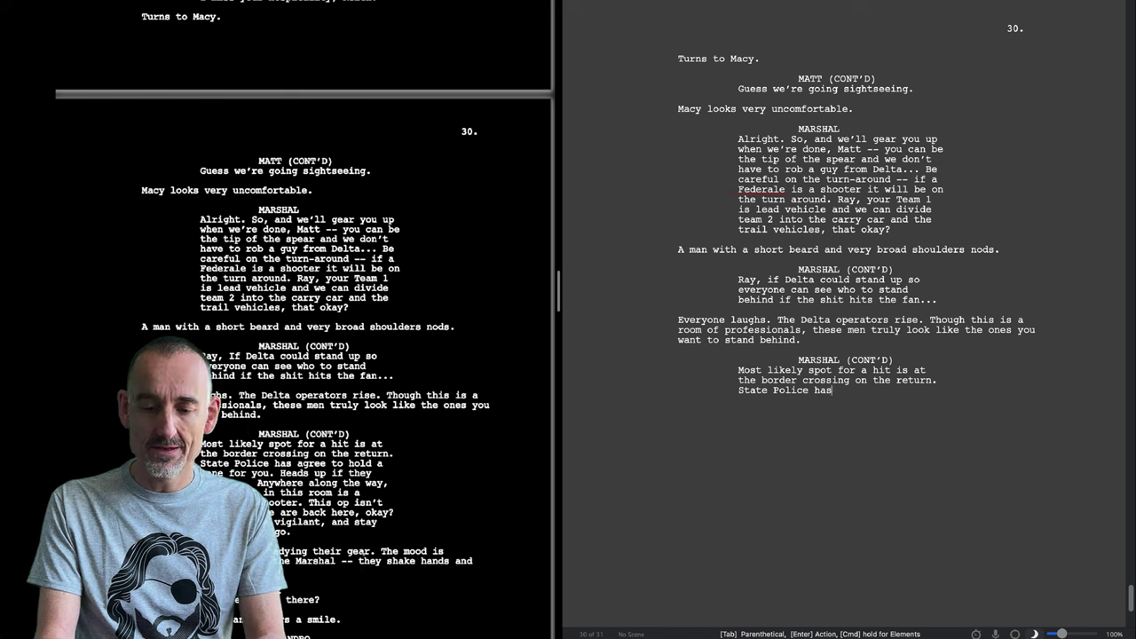
type(" agree ")
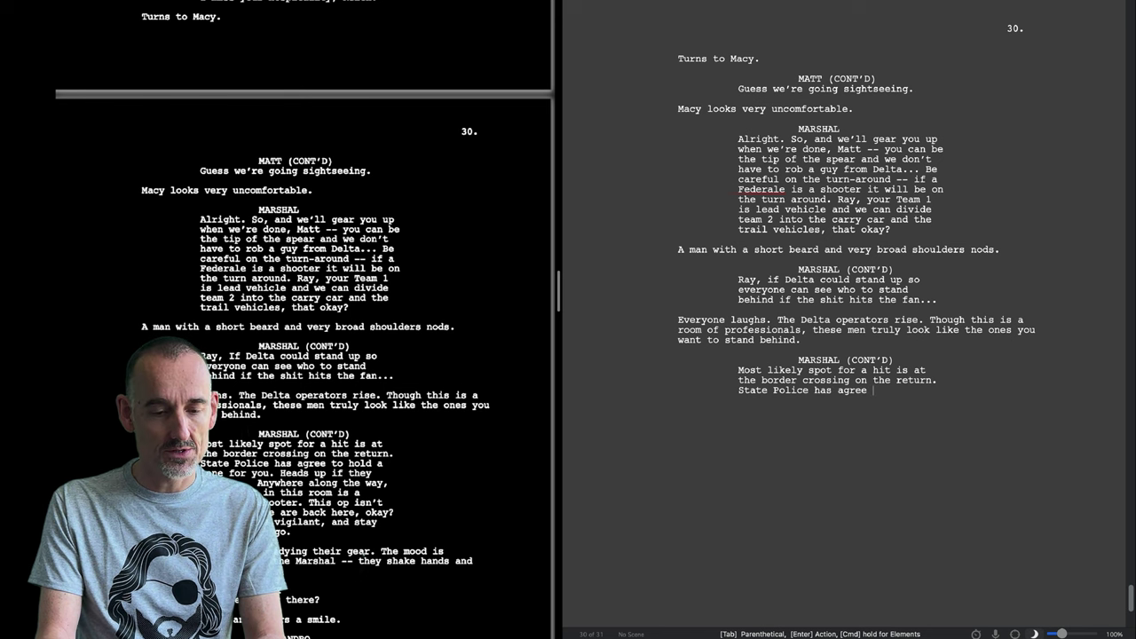
type("to ho")
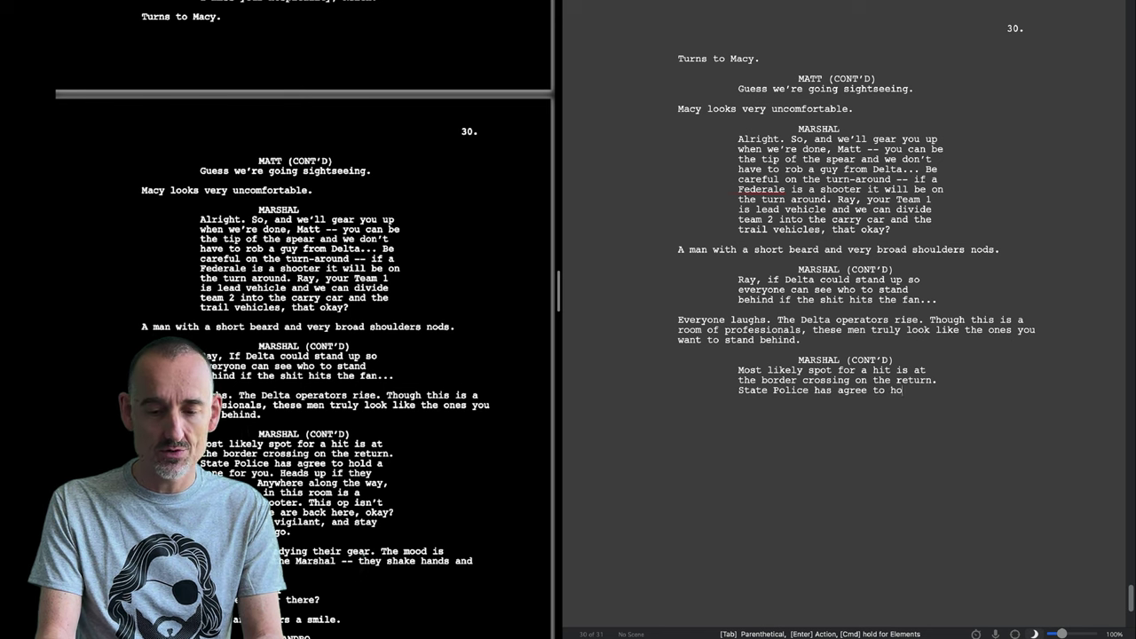
type("ld a")
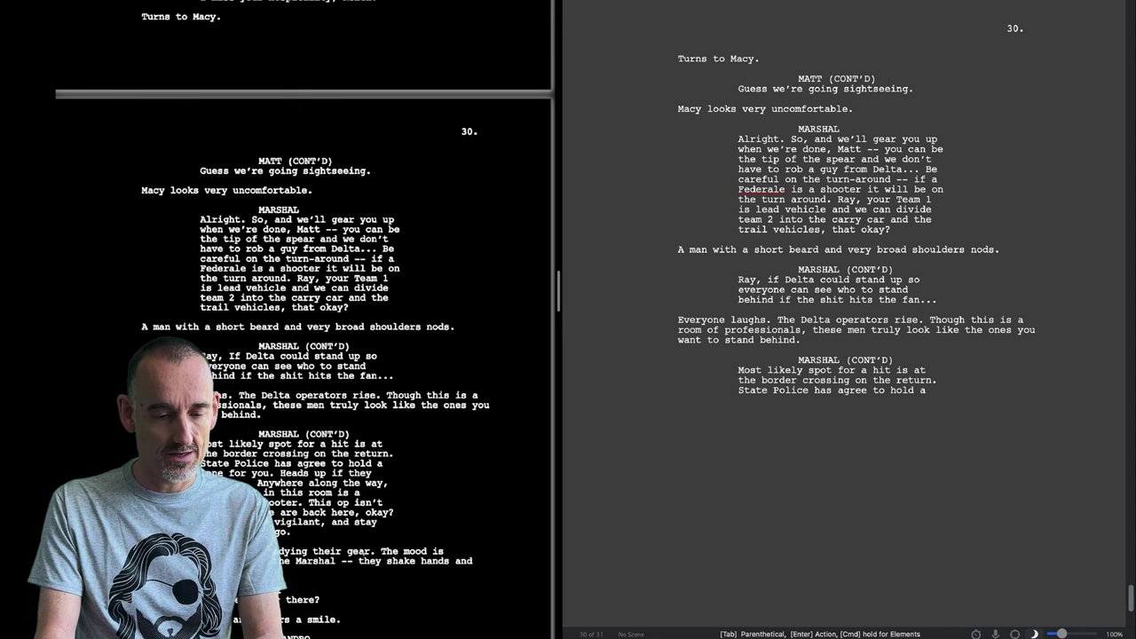
type(" lane")
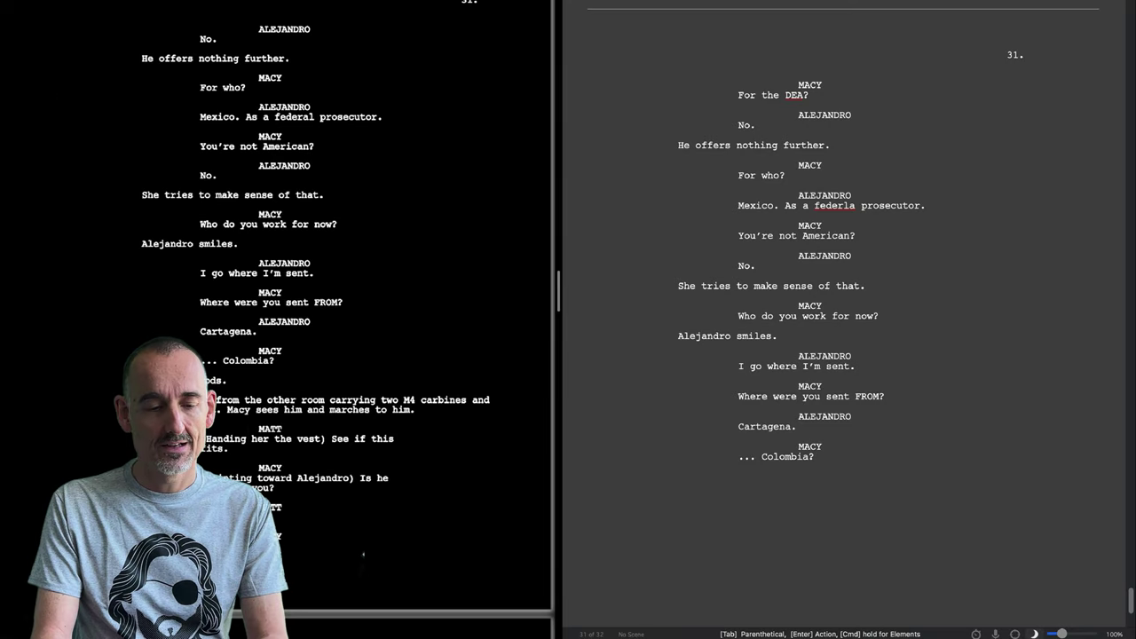
- Add the action line 'She takes that as a 'yes'.'
key("Return")
scroll(753, 232, "down", 3)
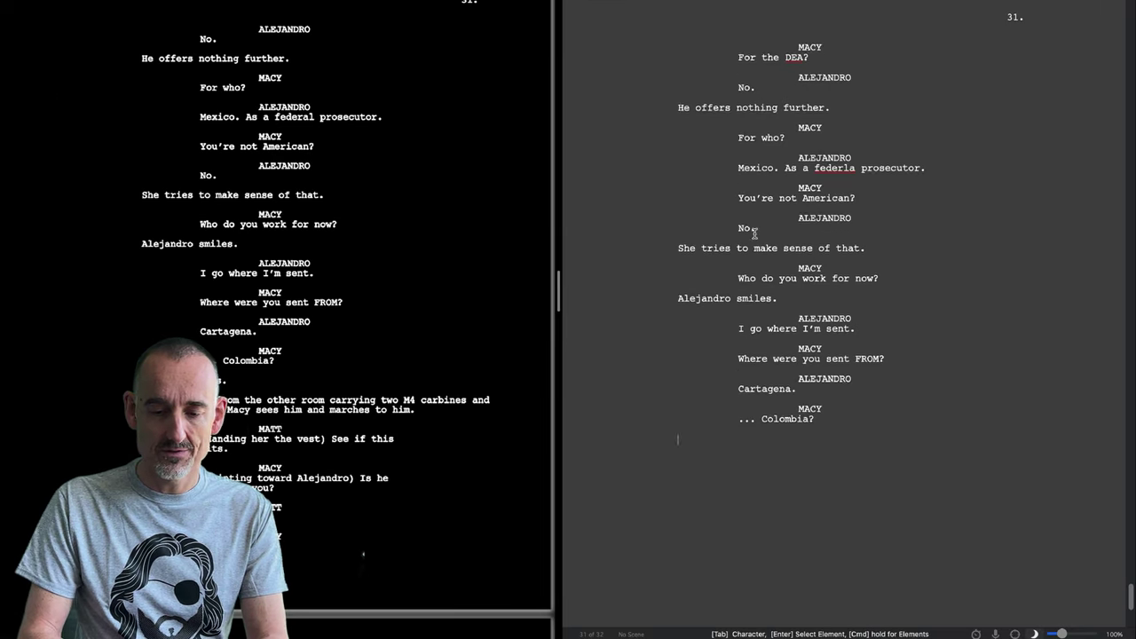
scroll(471, 279, "down", 2)
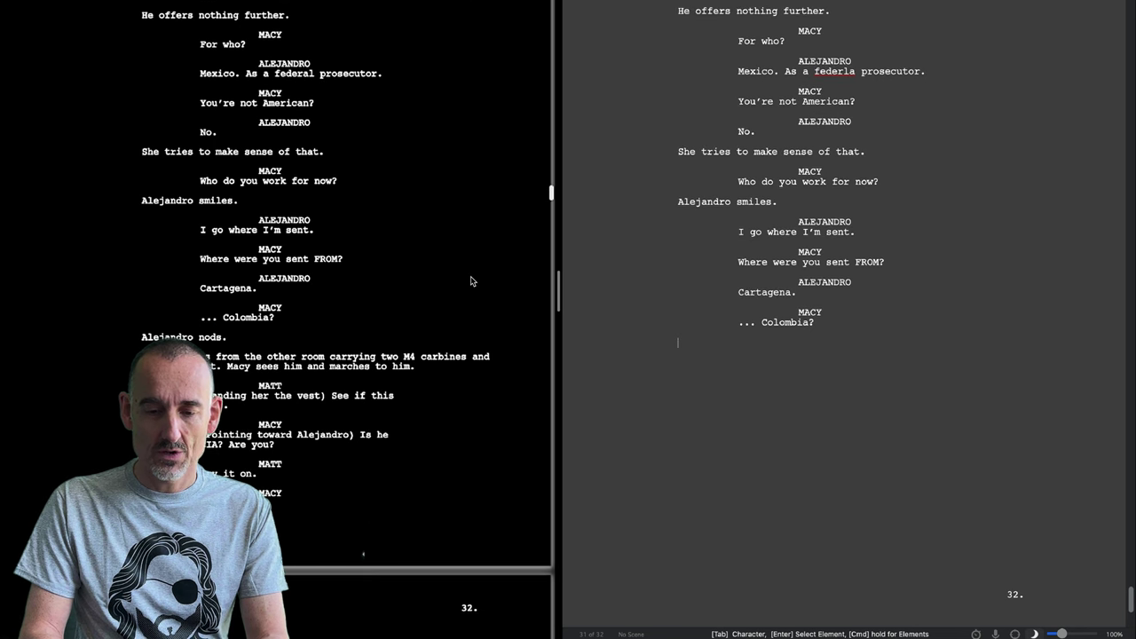
scroll(702, 325, "down", 1)
scroll(702, 325, "down", 1)
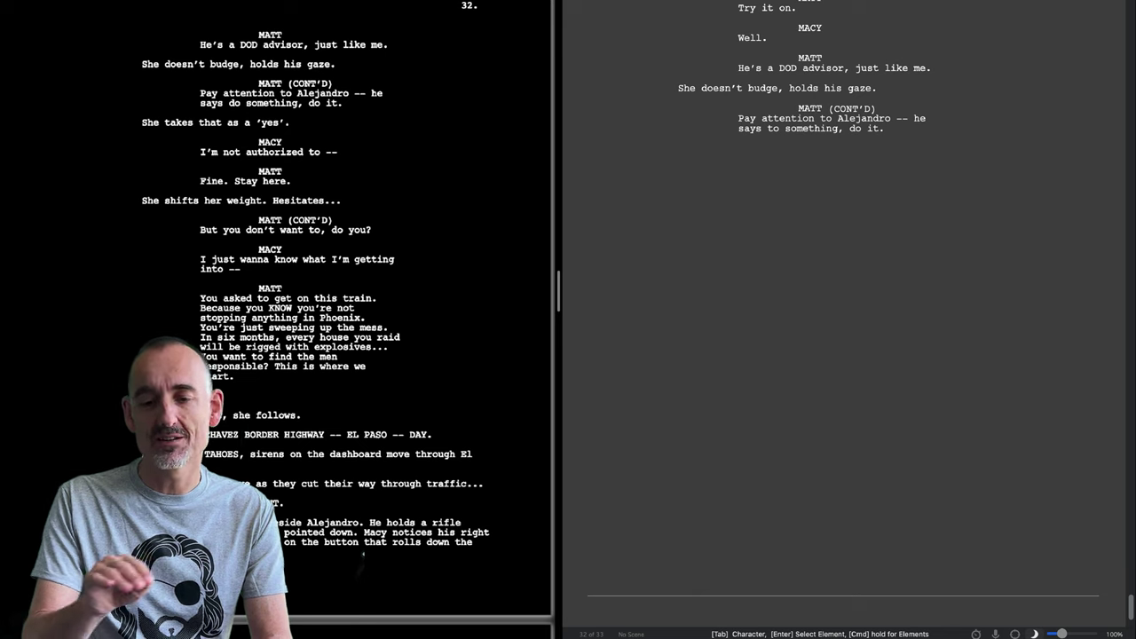
type("She takes that as a 'yes'.")
- Add Macy's 'I'm not authorized to--' and Matt's reply 'Fine. Stay here.'
key("Return")
key("Tab")
type("MACY")
key("Return")
type("I'm not authorized to")
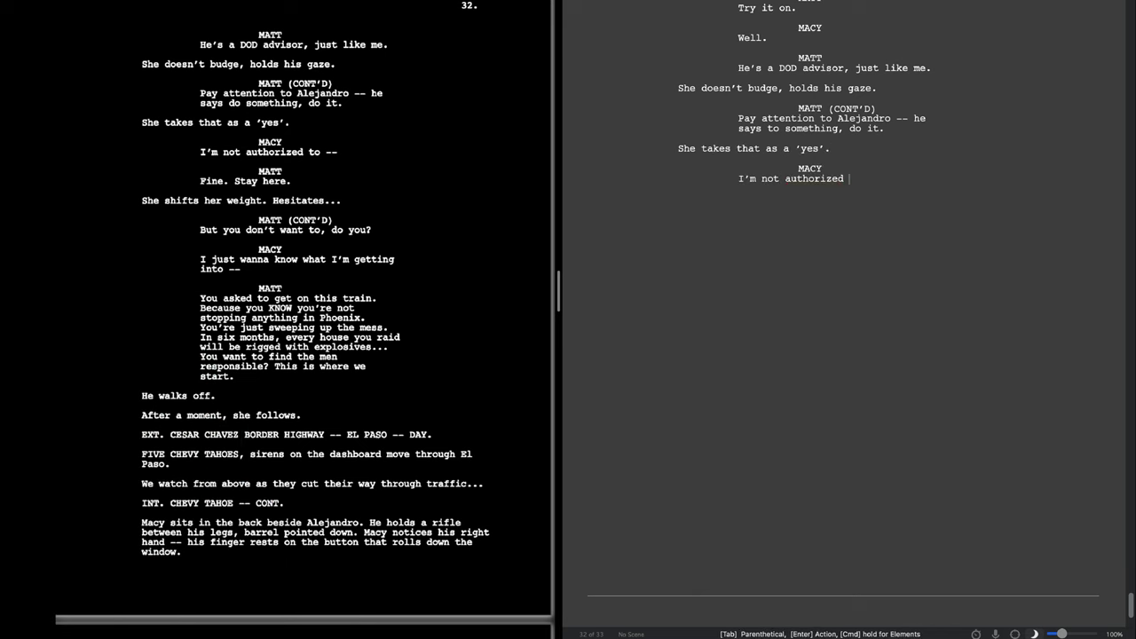
type("--")
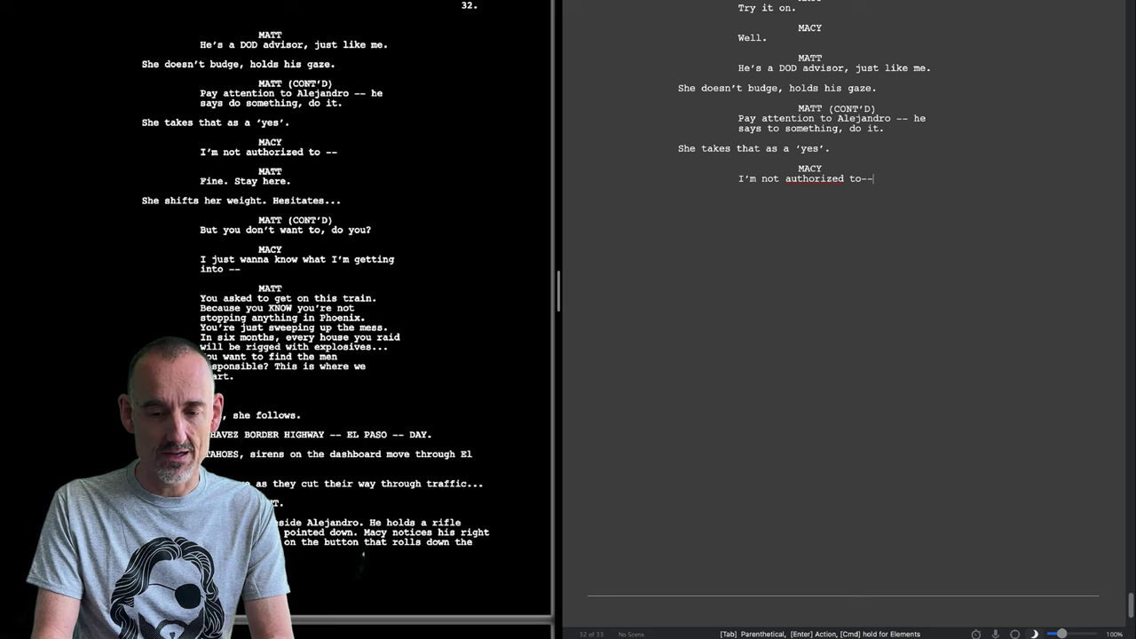
key("Return")
key("Tab")
key("Return")
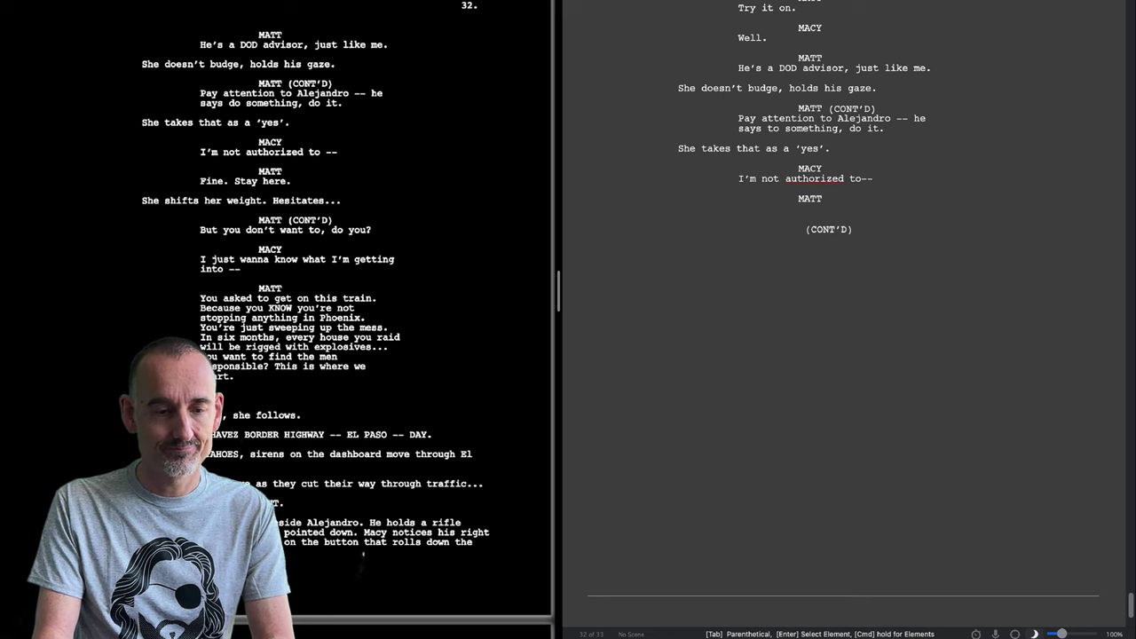
type("Fine Stay")
key("BackSpace")
key("BackSpace")
key("BackSpace")
key("BackSpace")
key("BackSpace")
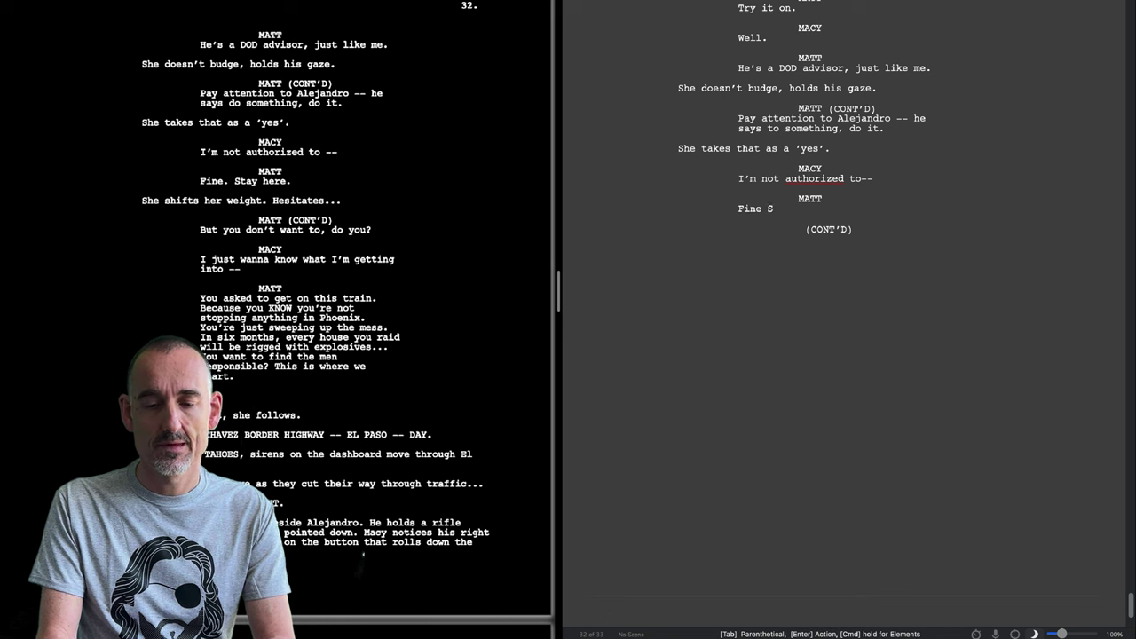
type(". Stay here.")
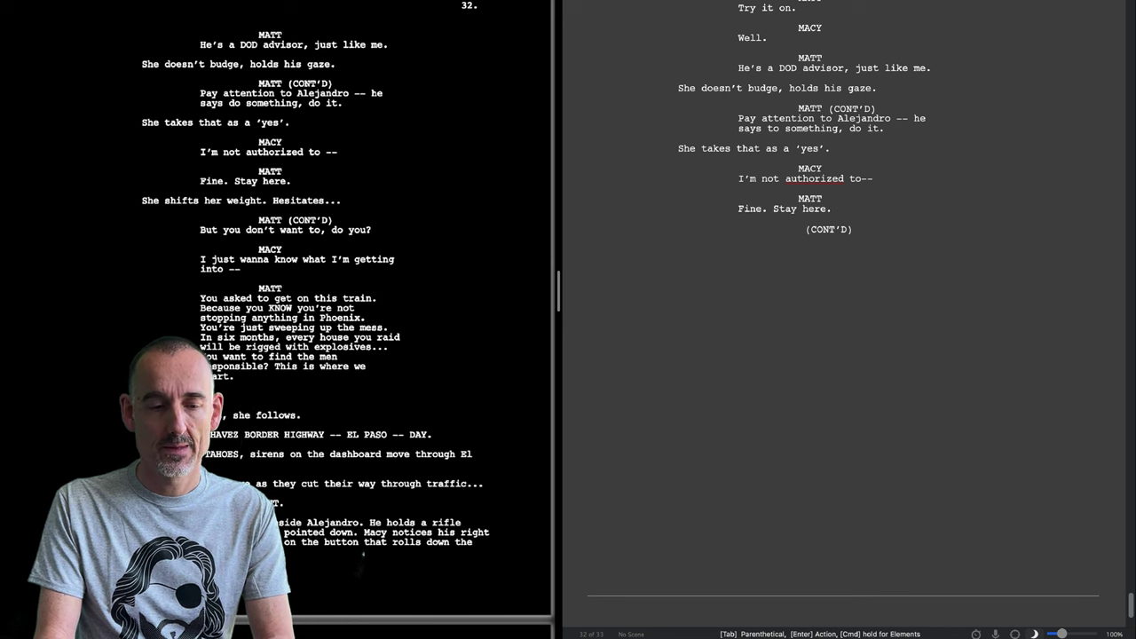
- Add 'She shift her weight. Hesitates...' and Macy's 'I just wanna know what I'm getting into--'
key("Return")
type("She s")
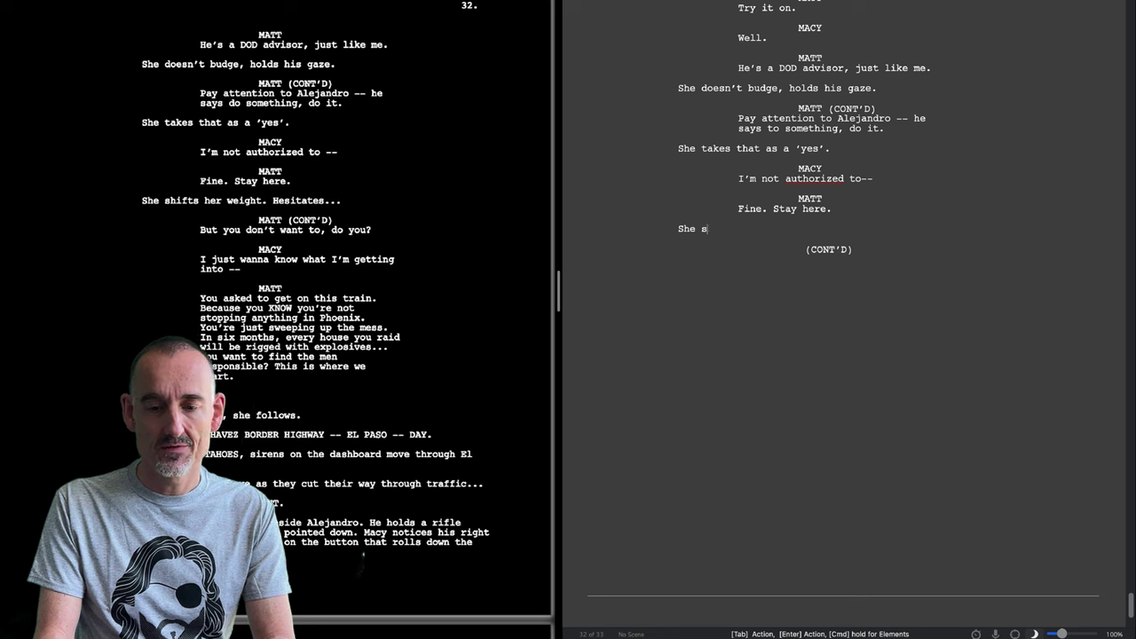
type("hift her")
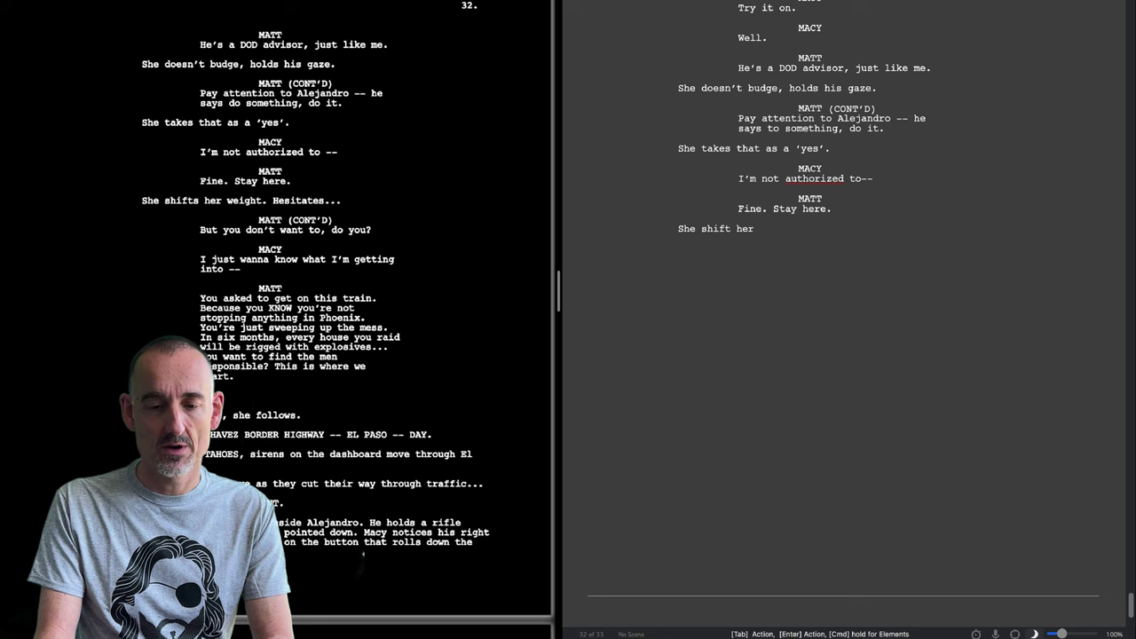
type(" weight")
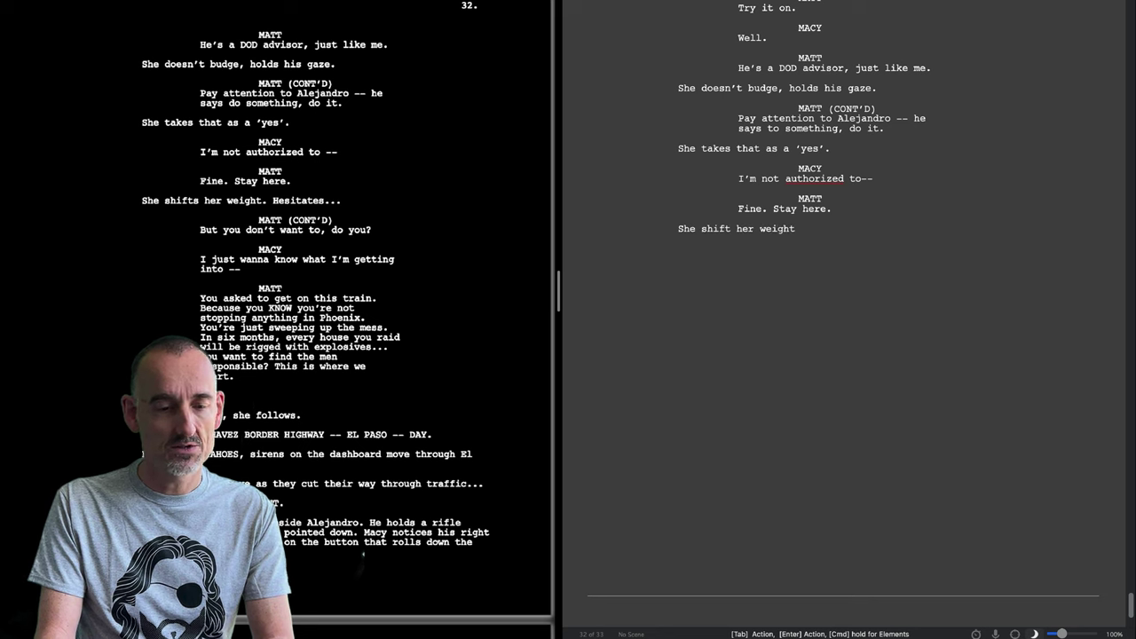
type(". Hesi")
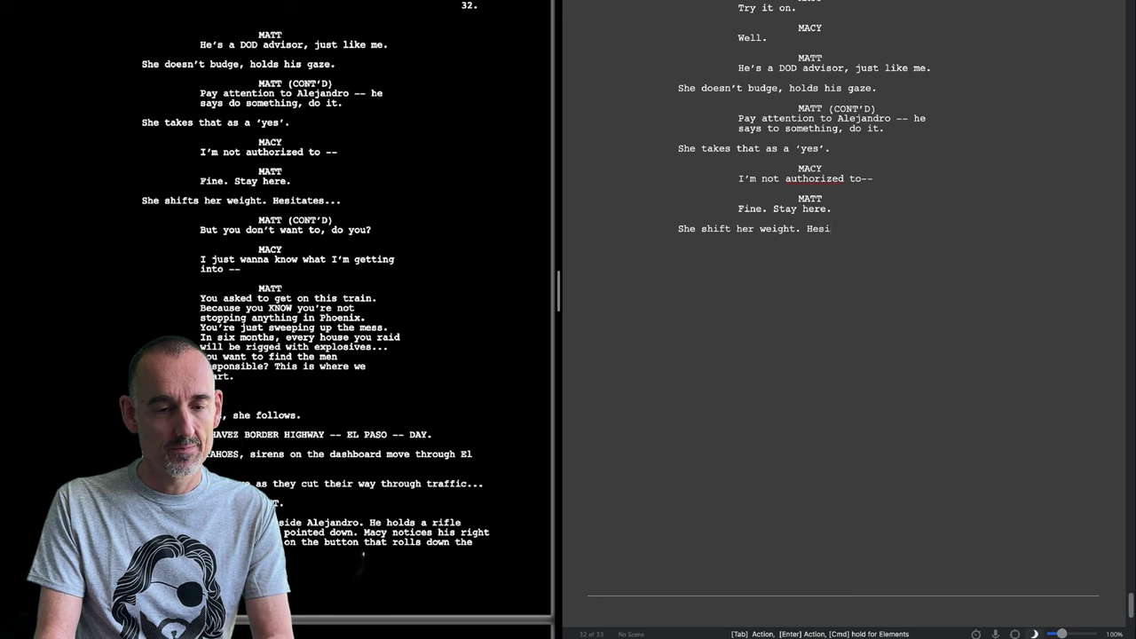
type("tates...")
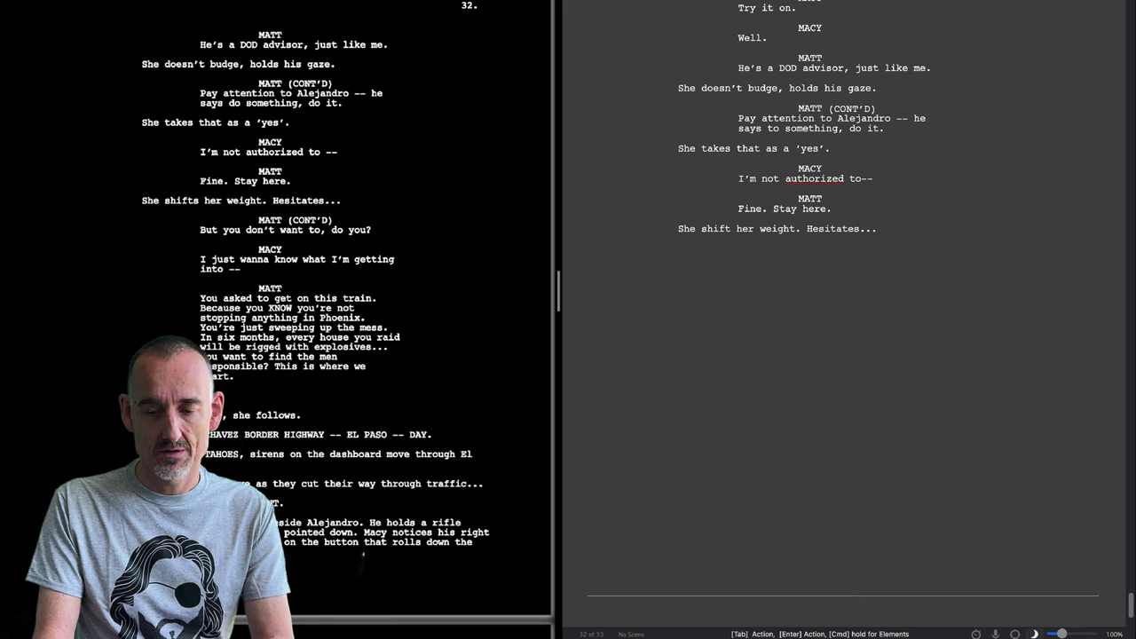
key("Return")
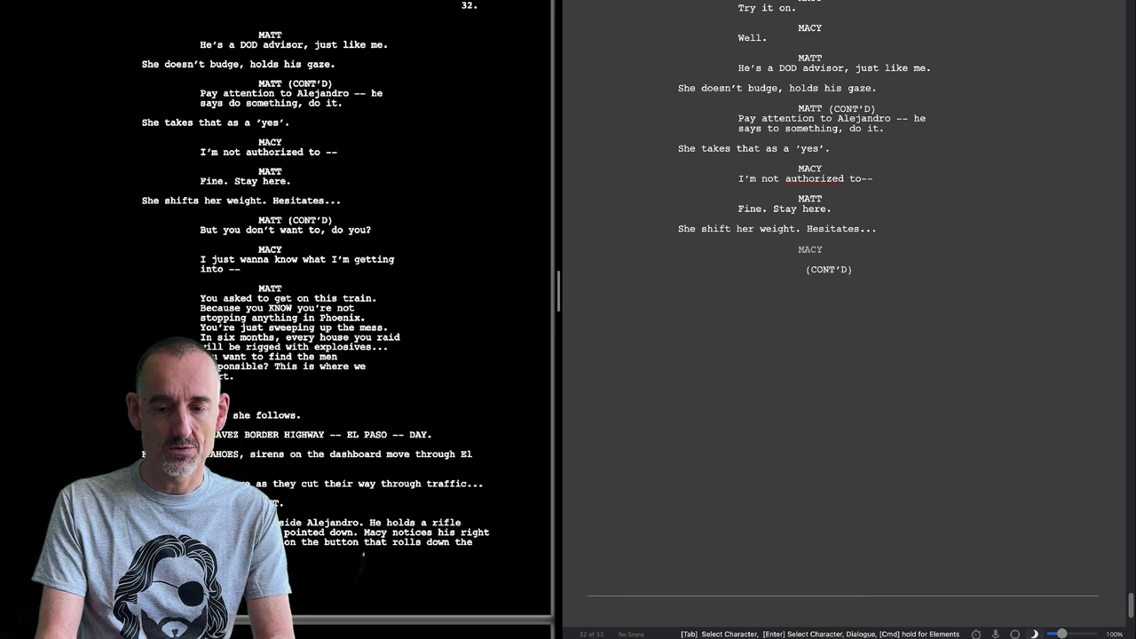
key("Return")
type("I")
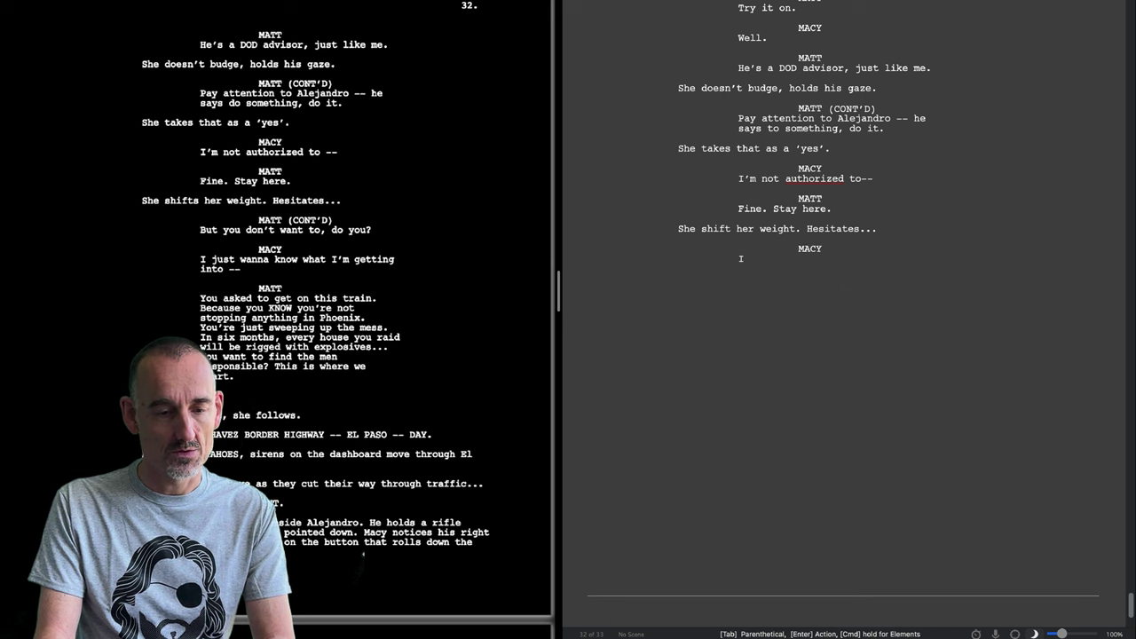
type(" just wanna")
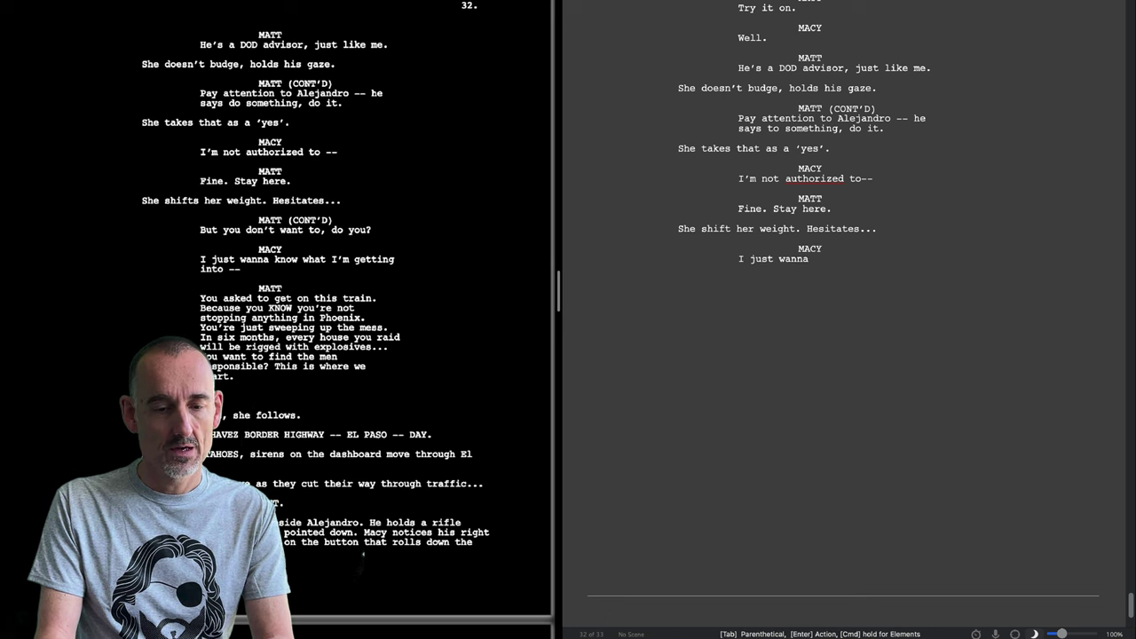
type(" know")
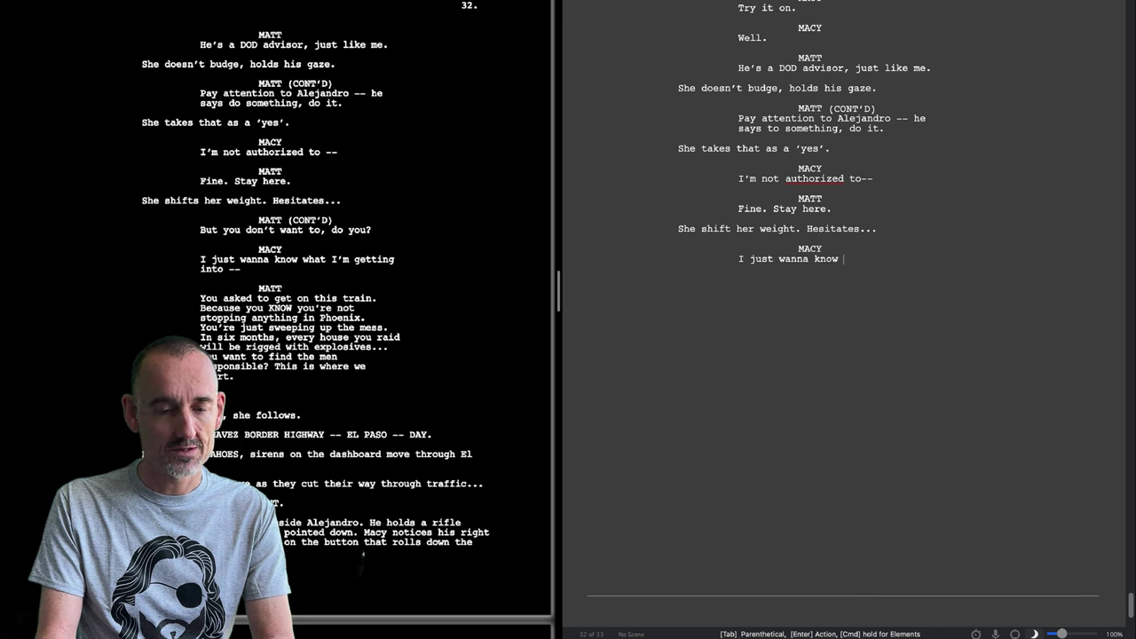
type(" what")
type(" i'm")
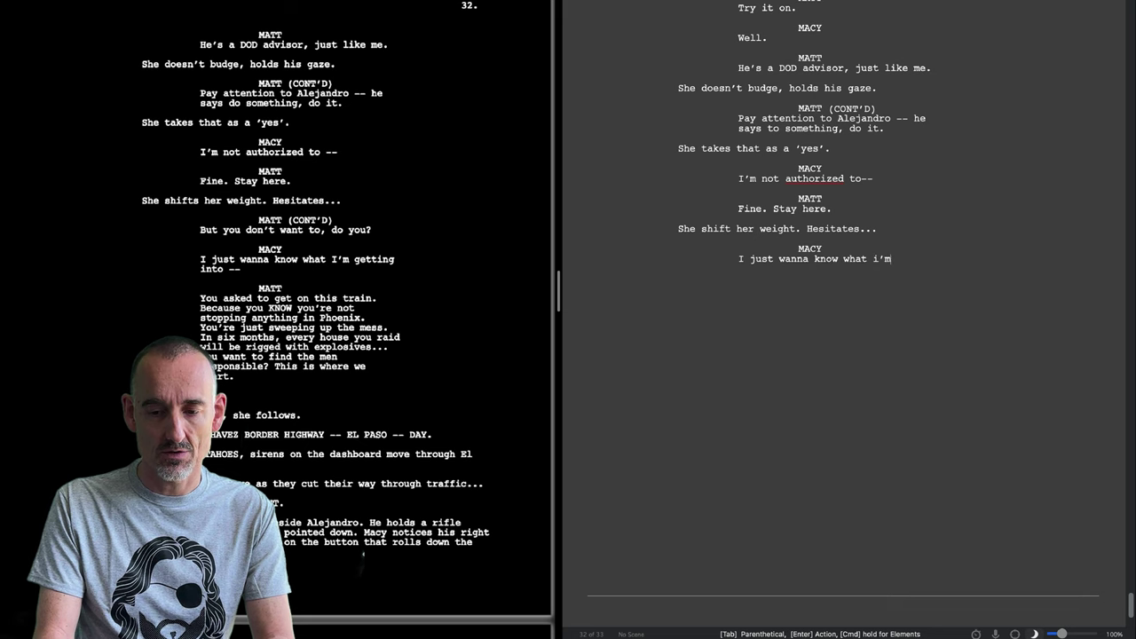
key("BackSpace")
key("BackSpace")
key("BackSpace")
type("I'm getting into--")
- Add Matt's train speech and the action line 'He walks off.'
key("Return")
key("Tab")
type("MATT")
key("Return")
type("You asked to ge")
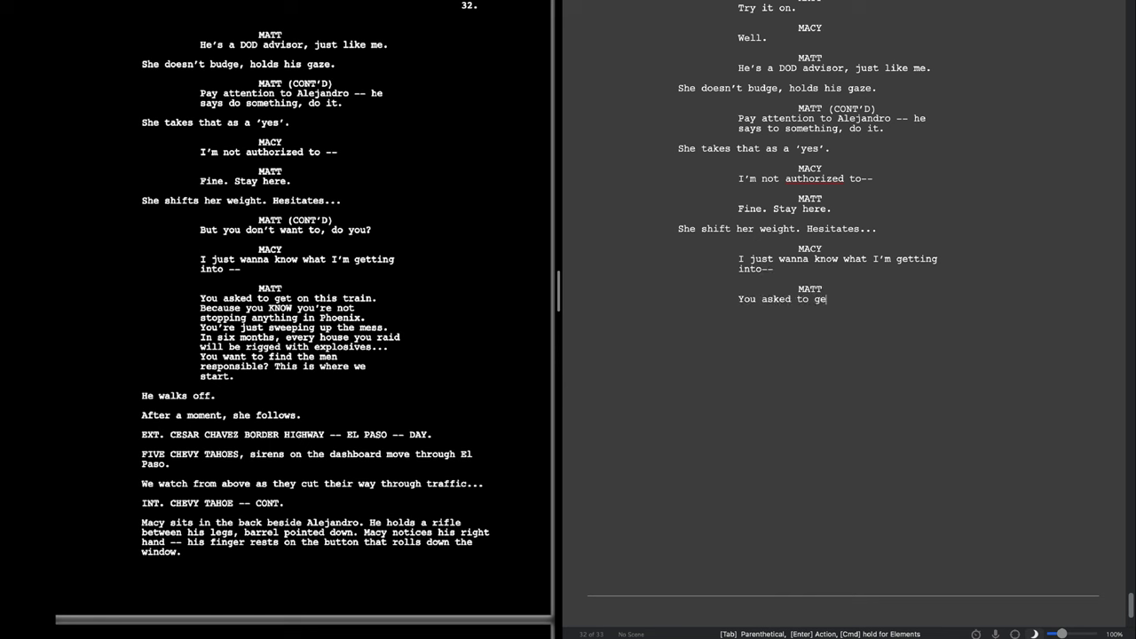
type("t on this train. Because you KNOW you're not stopping anything in Phoenix. You're just sweeping up the mess. In six months, every house you raid will be rigged with explosives... you want to find the men responsible? This is where we start.")
key("Return")
type("He walks off.")
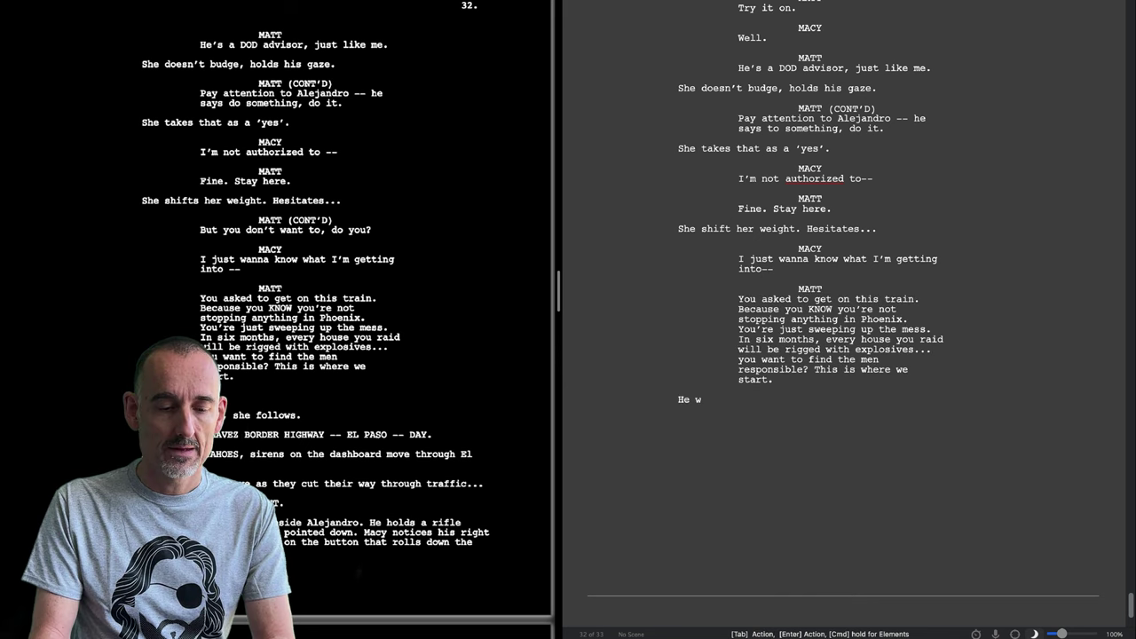
key("Return")
- Add the action line 'After a moment, she follows.'
type("After a moment, she follows.")
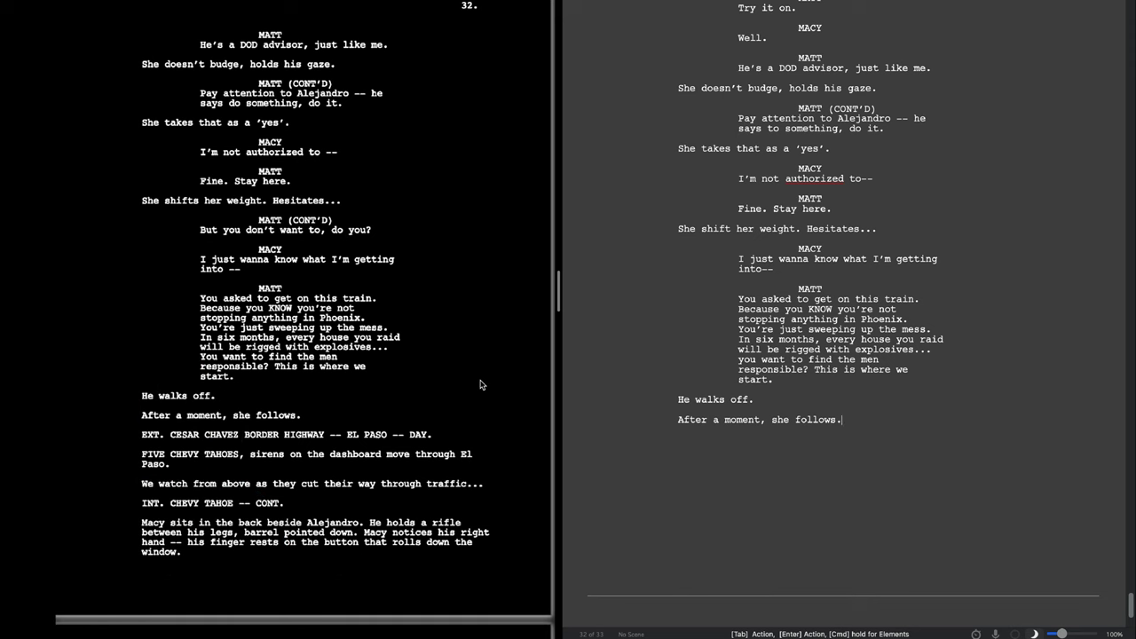
- Add the EXT. CESAR CHAVEZ BORDER HIGHWAY -- EL PASO -- DAY heading with the five Tahoes and traffic action
key("Return")
type("EXT. CESAR CHAVEZ BORDER HIGHWAY -- EL PASO -- DAY")
key("Return")
type("FIVE CHEVY TO")
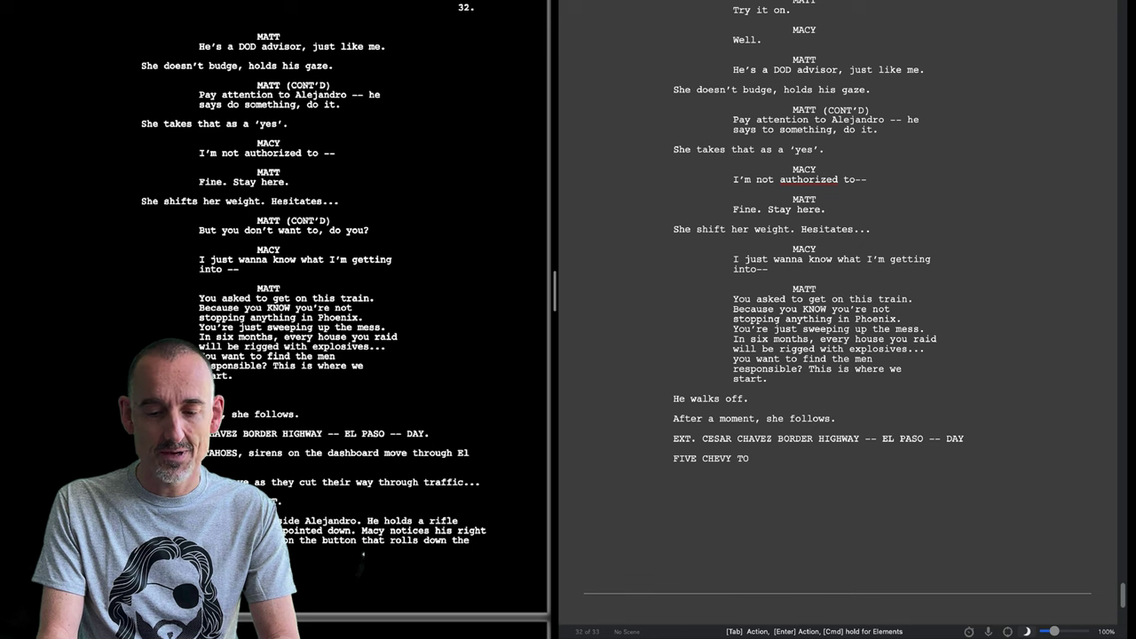
key("BackSpace")
type("AH")
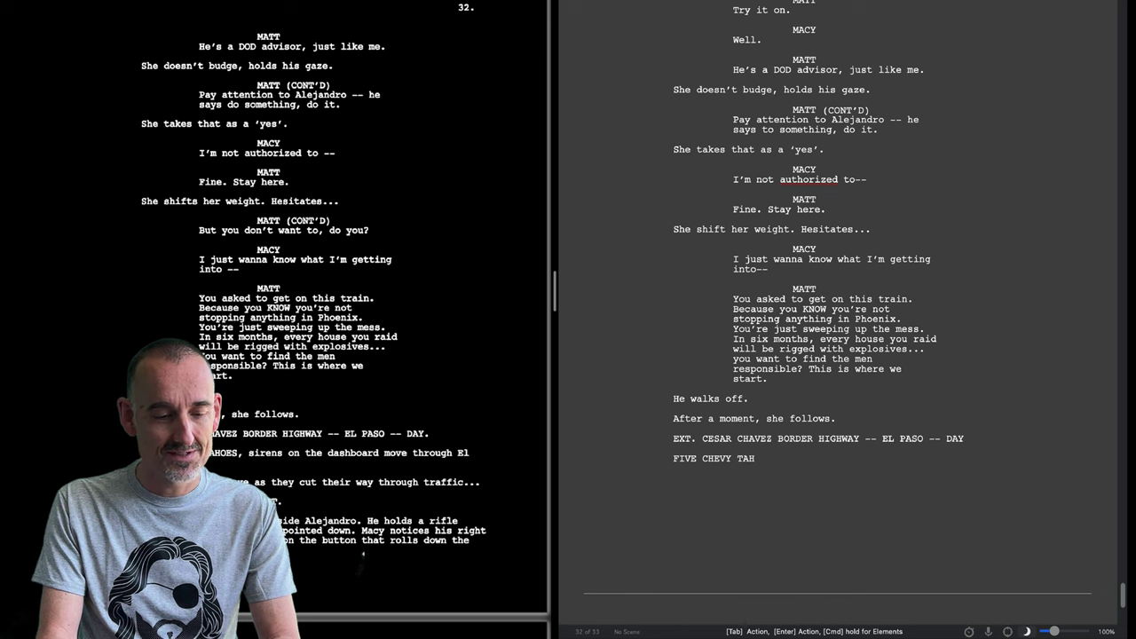
type("OES, ")
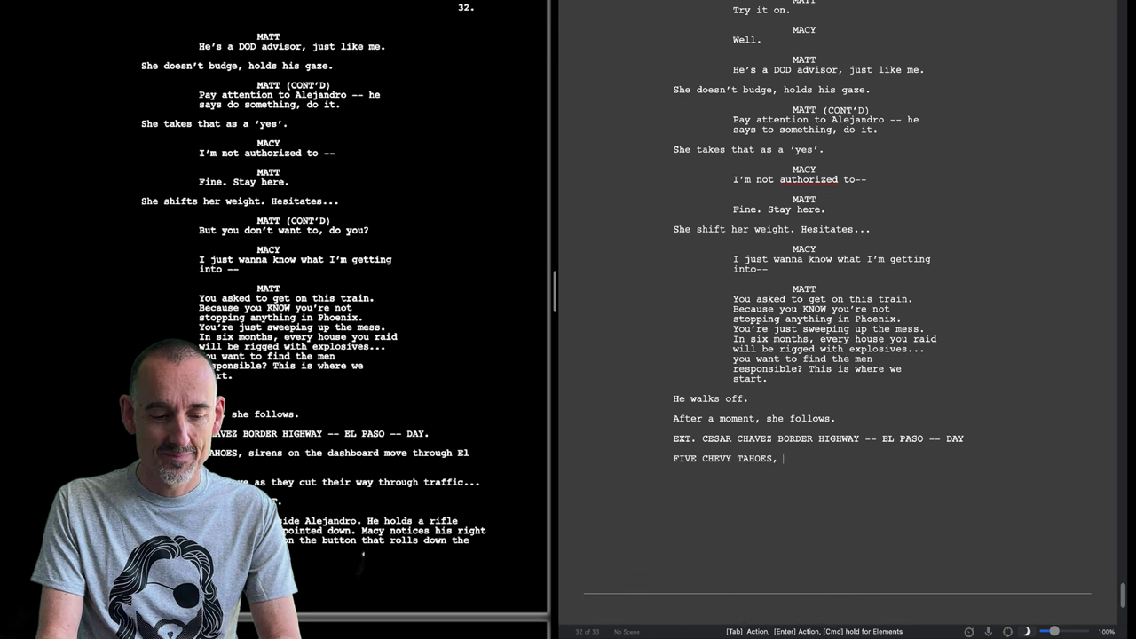
type("sirens on th")
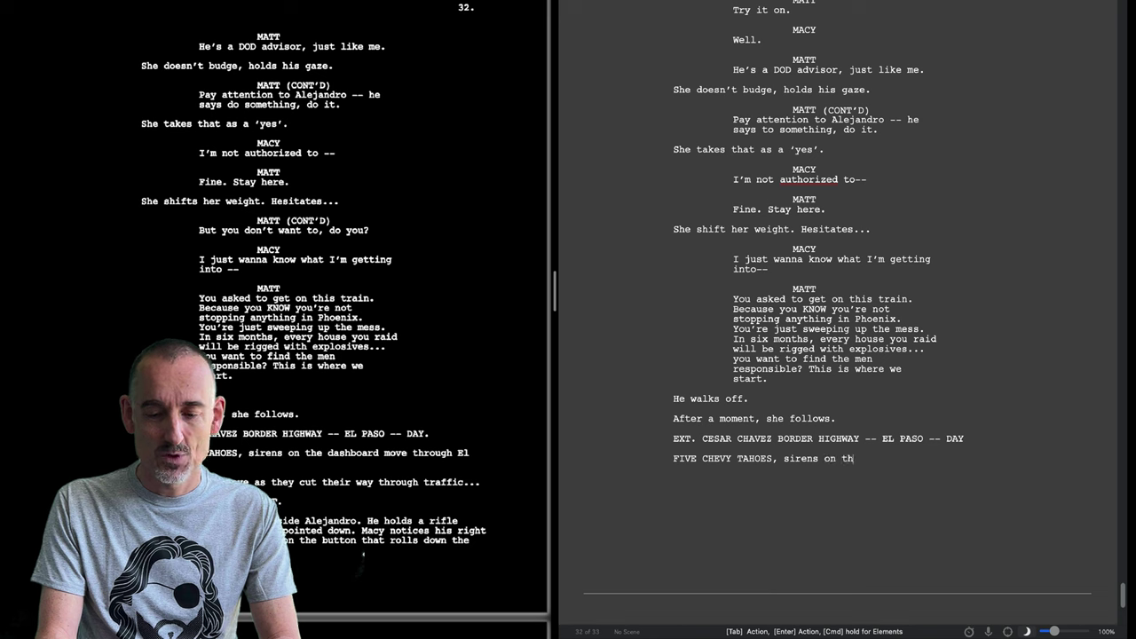
type("e dash")
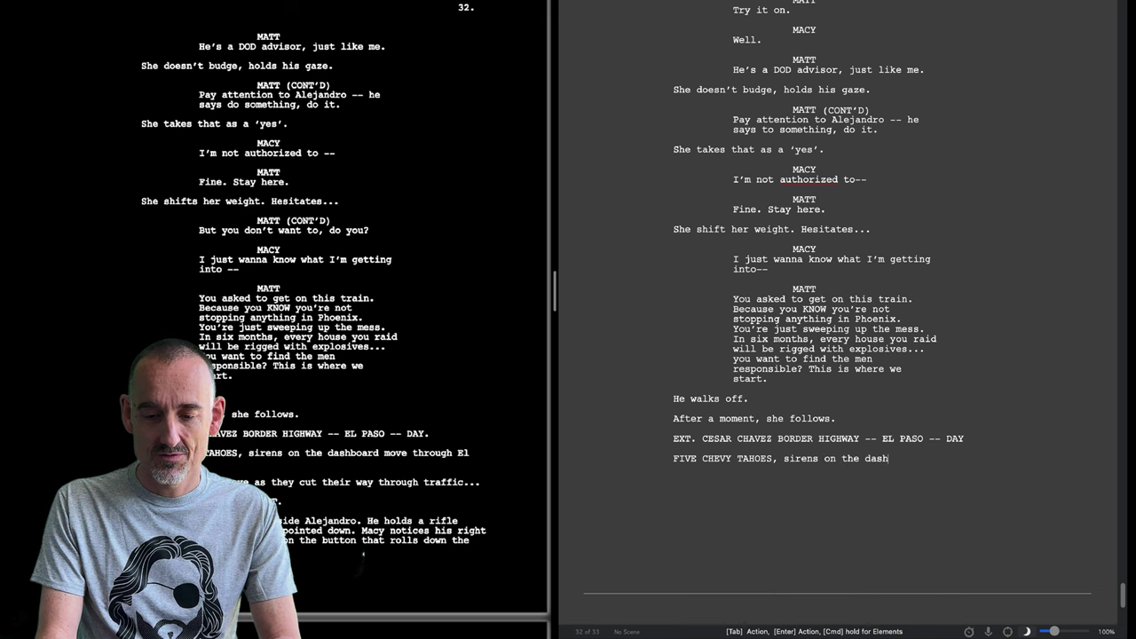
type("board")
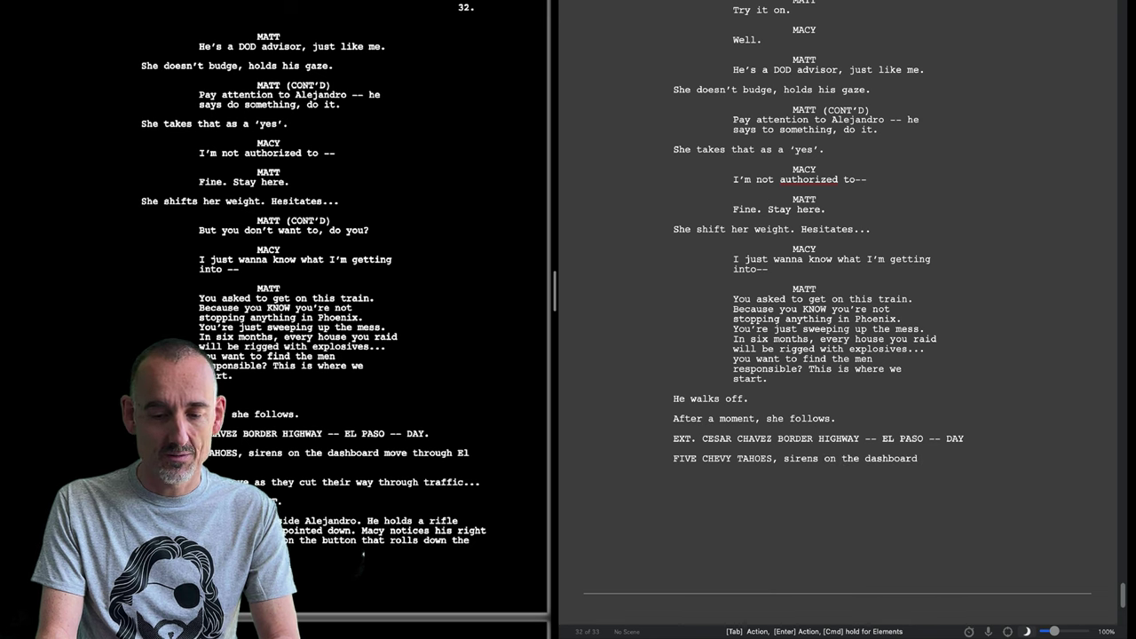
type(" move th")
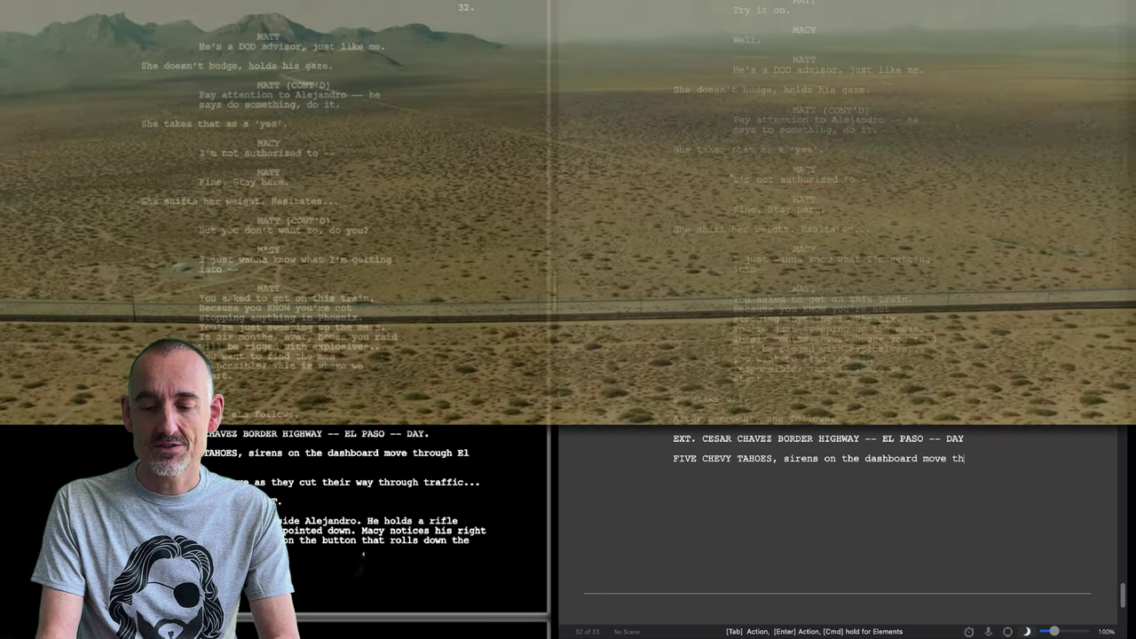
type("rough El ")
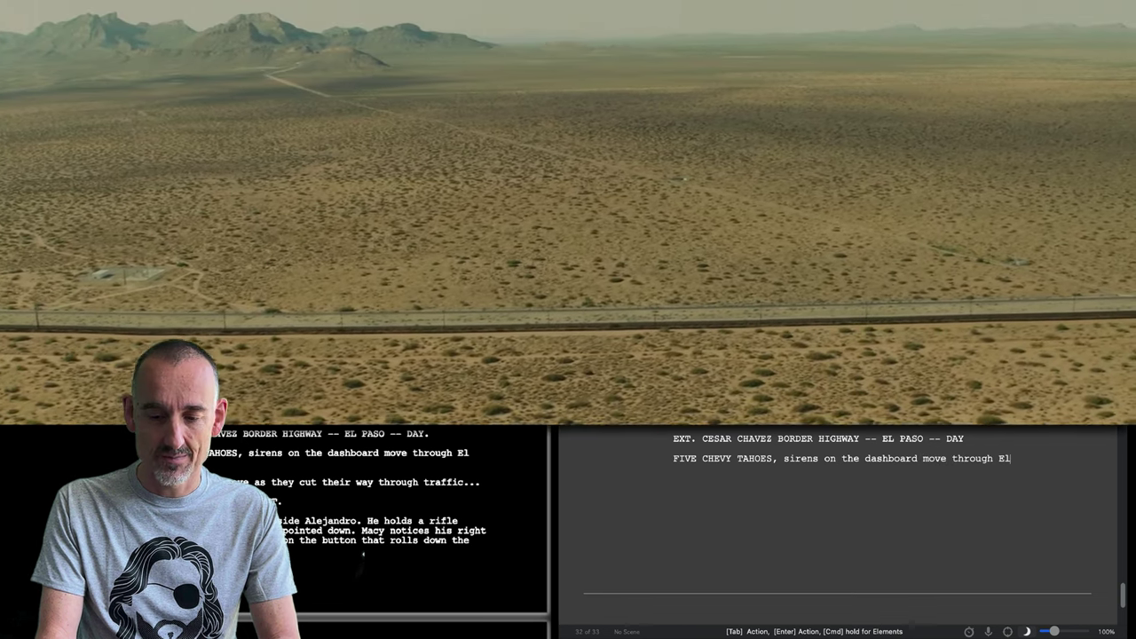
type("Paso.")
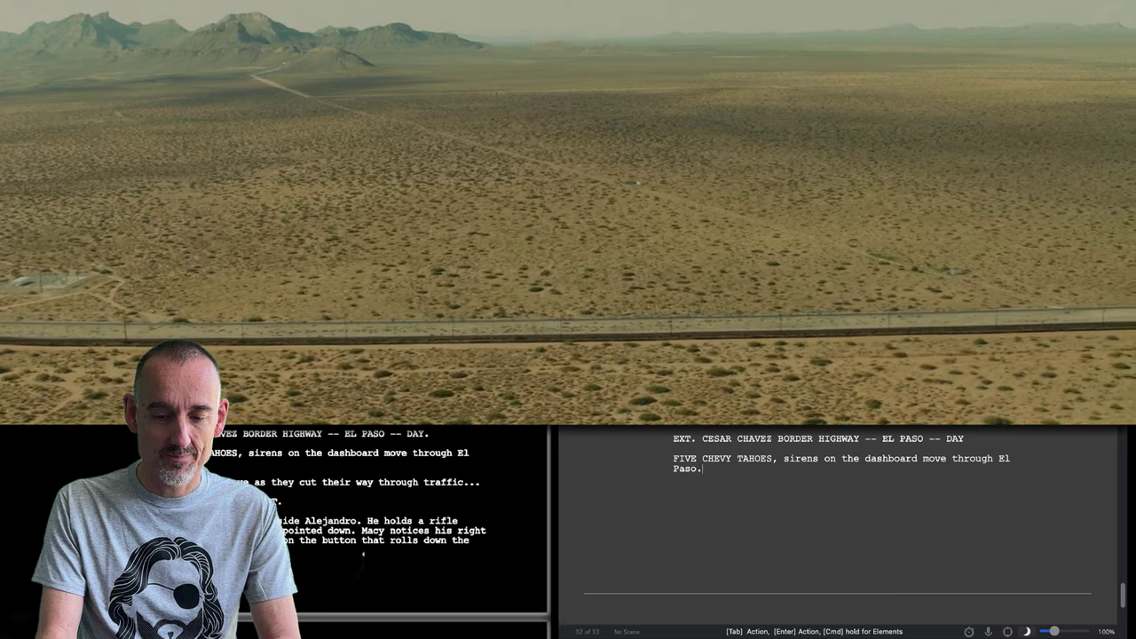
key("Return")
type("W")
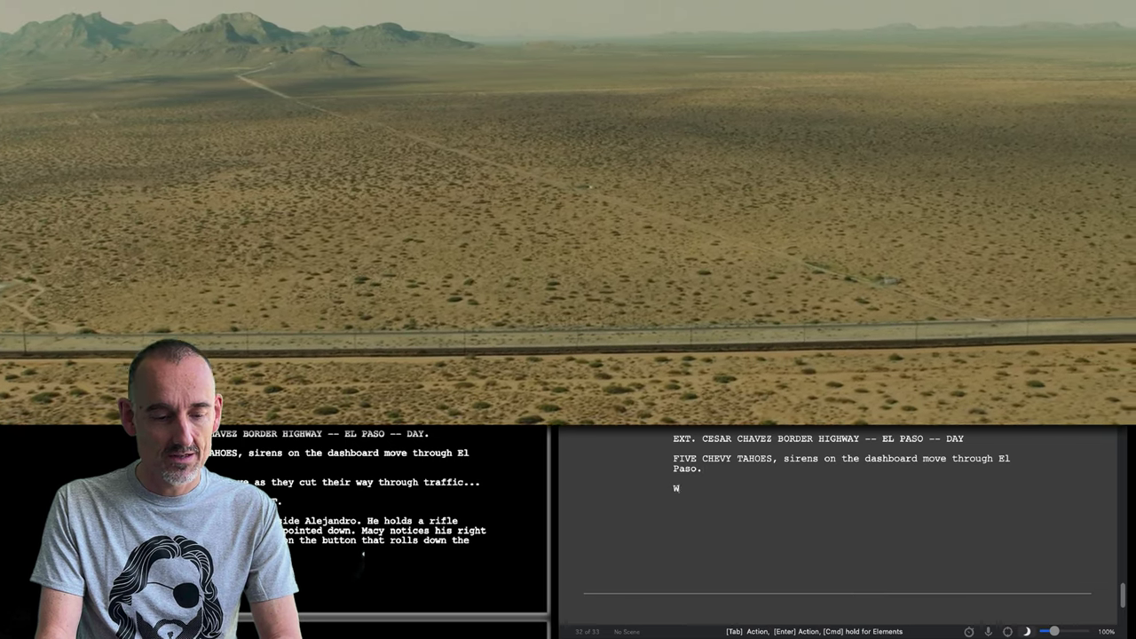
type("e watch ")
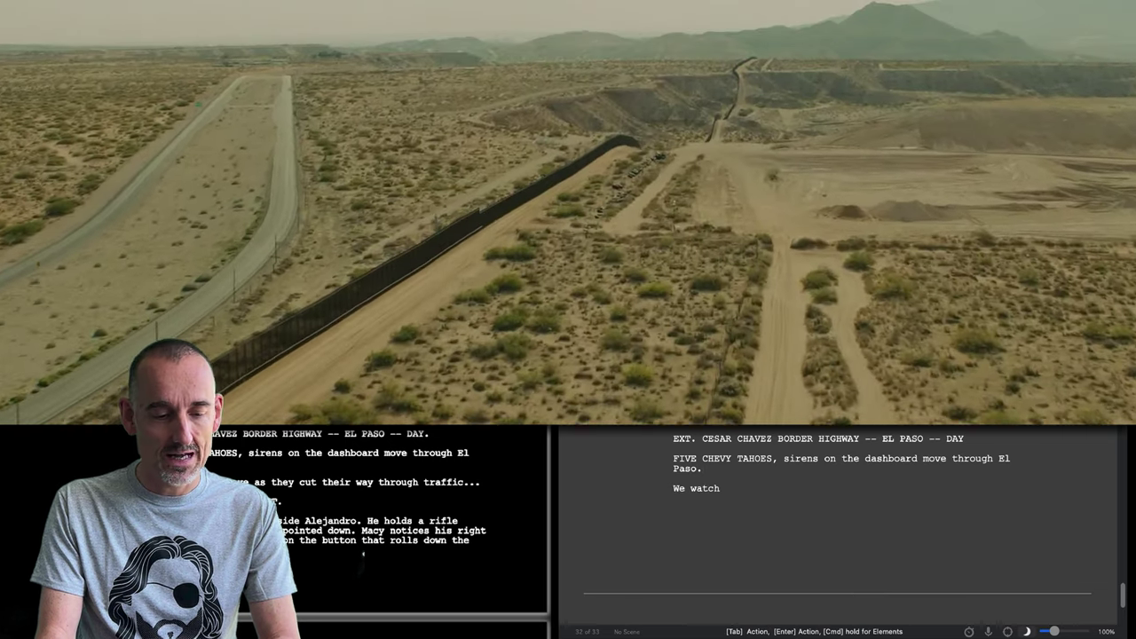
type("from ")
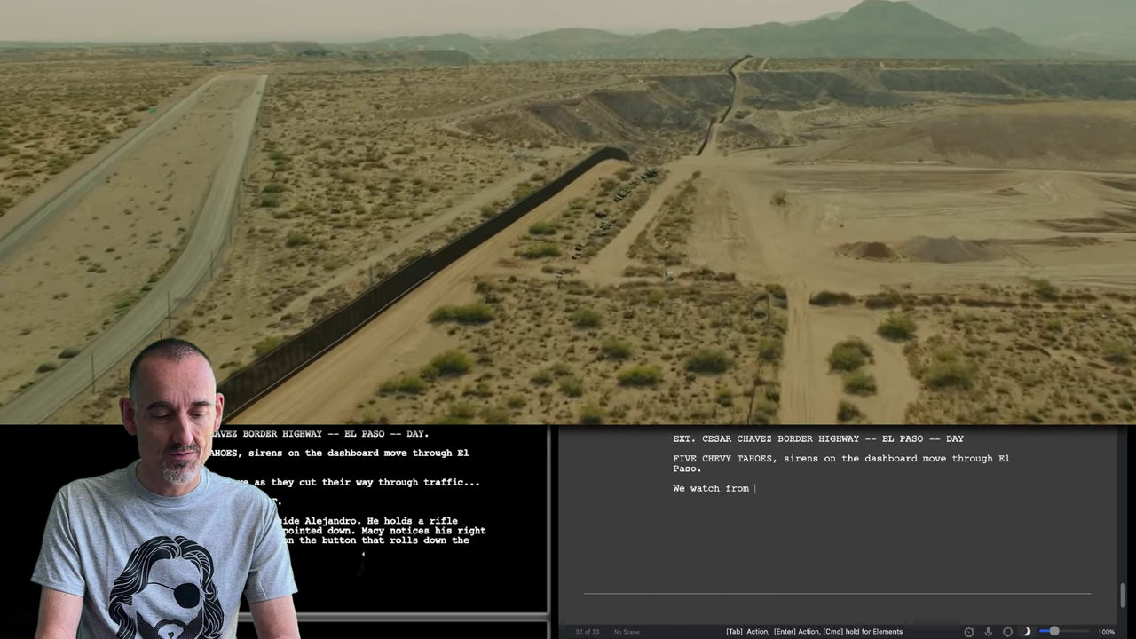
type("above as")
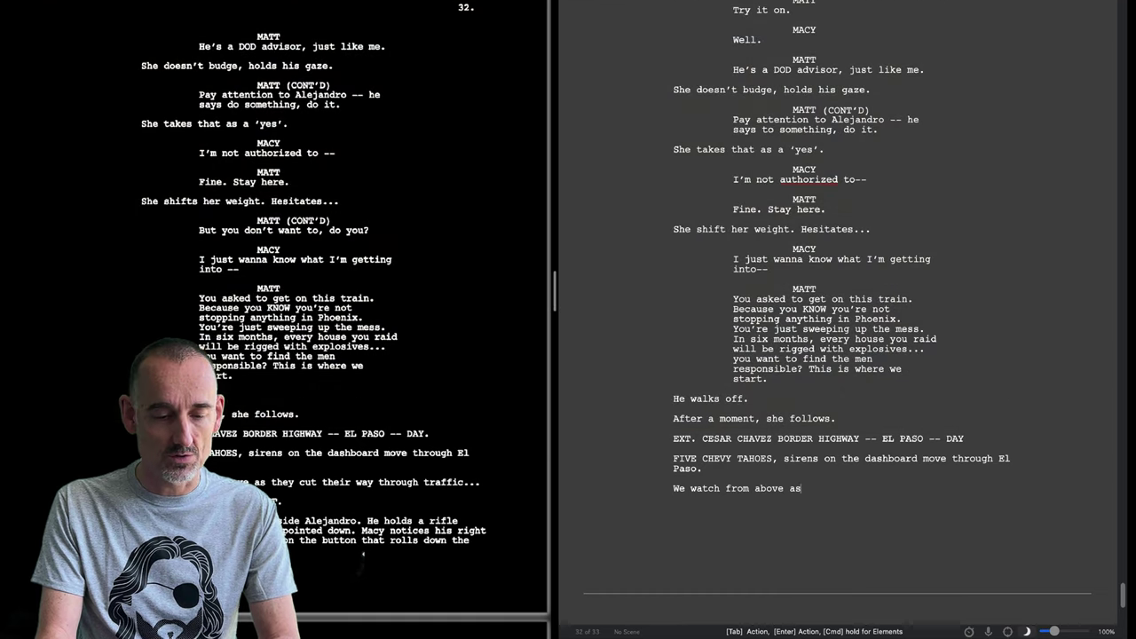
type(" they cut their way through traffic...")
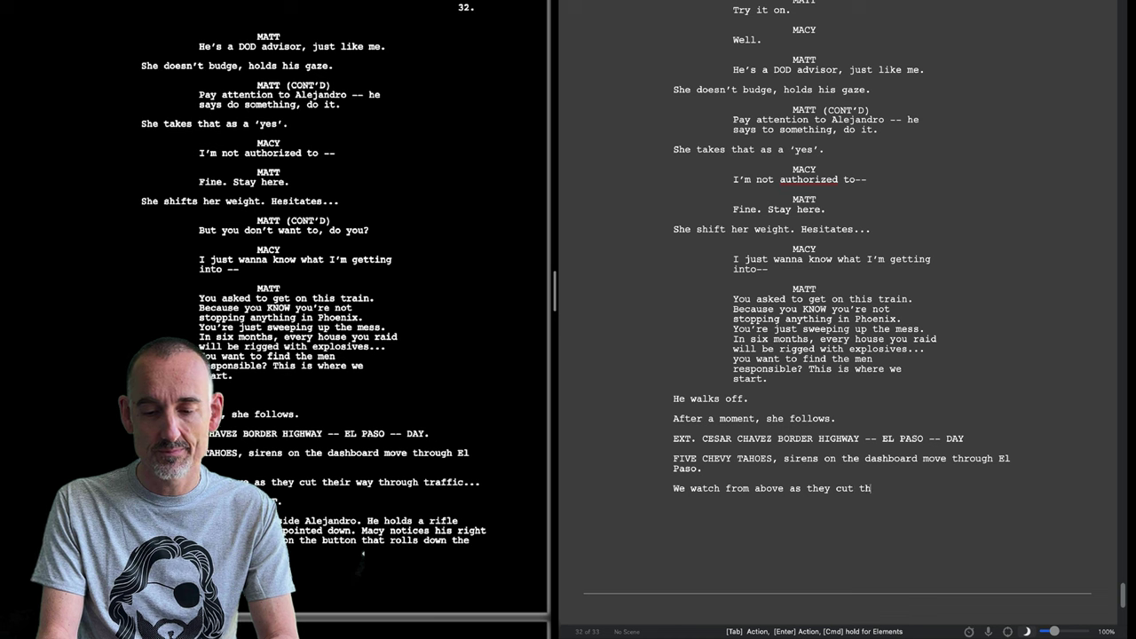
key("Return")
- Add the 'Int. CHEVY TAHOE -- CONT.' heading and Macy sitting beside Alejandro holding a rifle
type("Int. CHEVY TAHOE -- CONT.")
key("Return")
type("Macy sits in the back beside Alejandro. He holds a rifle between his legs, barrel pointed down. Macy notices his ")
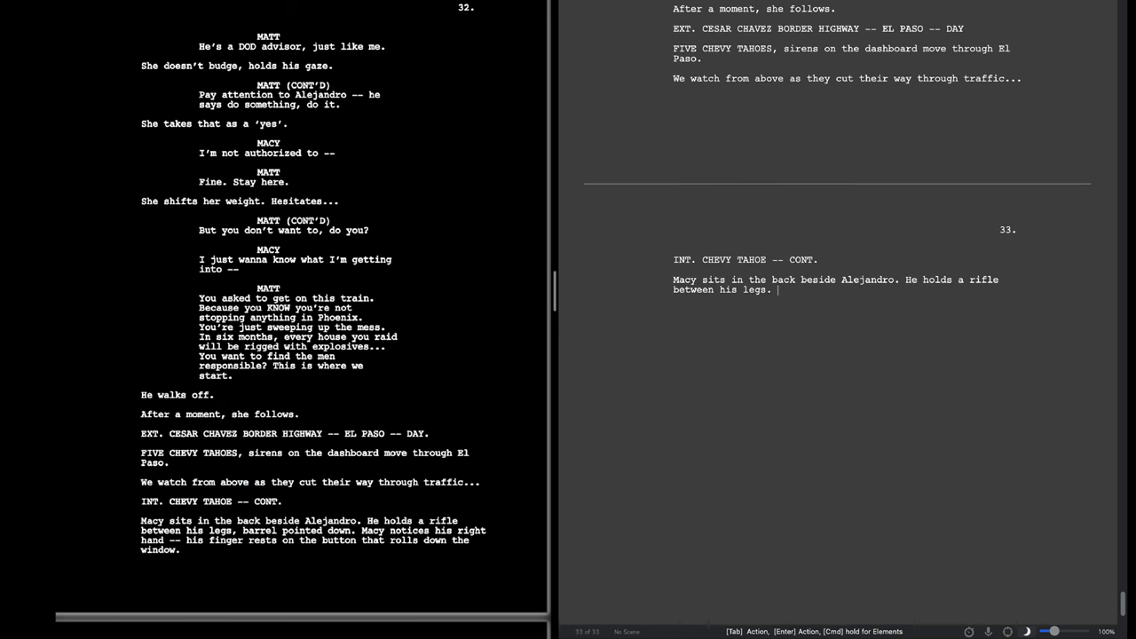
type("right hand -- his finter rests on the button that rolls down the window.")
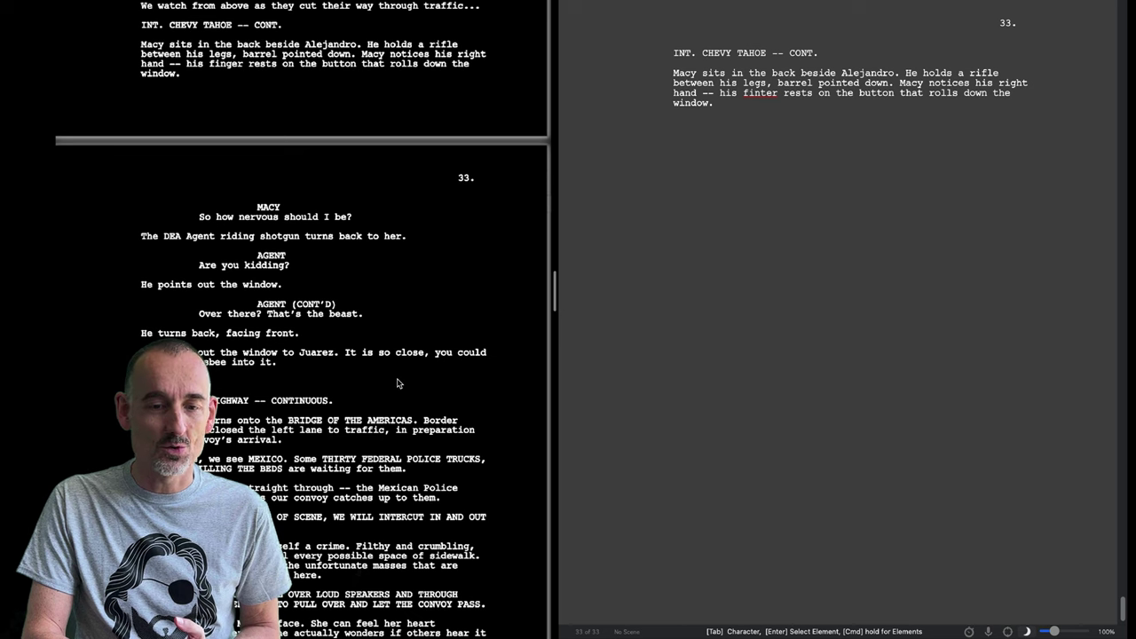
- Add Macy's 'So how nervous should I be?' exchange and the federal police trucks waiting in Mexico
type("MACY So how nervous should I be? The DEA Agent riding shotgun turns back to her. AGENT Are you kidding? He points out the window. AGENT Over there? That's the beast. He turns back, facing front. She looks out the window to Juarez. It is so close, you could throw a frisbee into it. EXT. BORDER HIGHWAY -- CONTINUOUS THE CONVOY turns onto the BRIDGE OF THE AMERICAS")
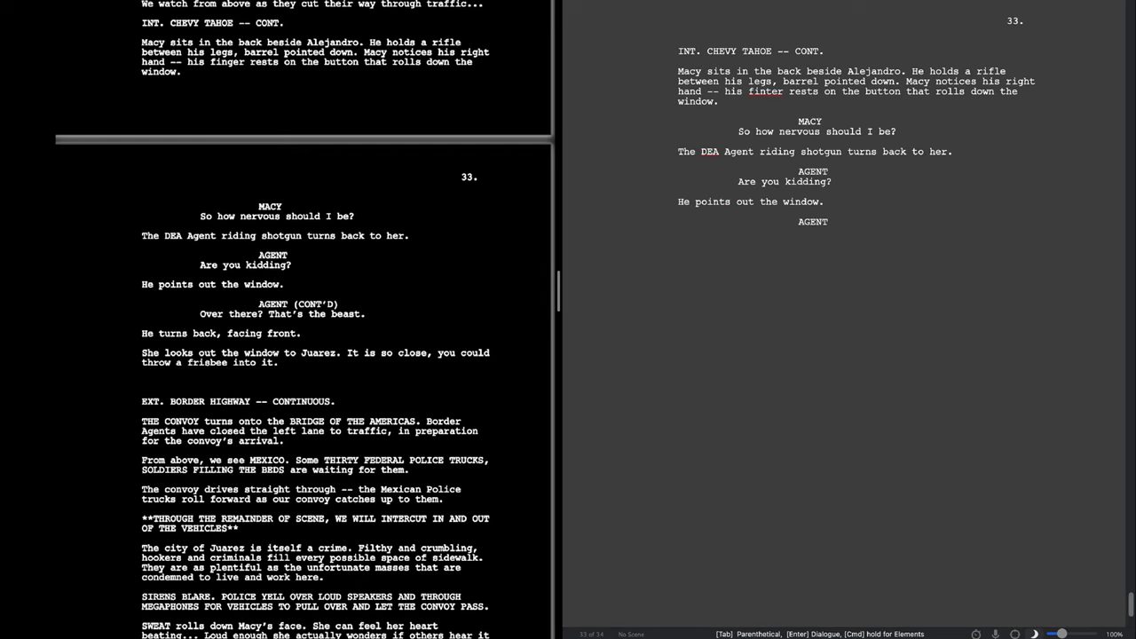
type(". Border Agents have closed the left lane to traffic, in preparation for the convoy's arrival.")
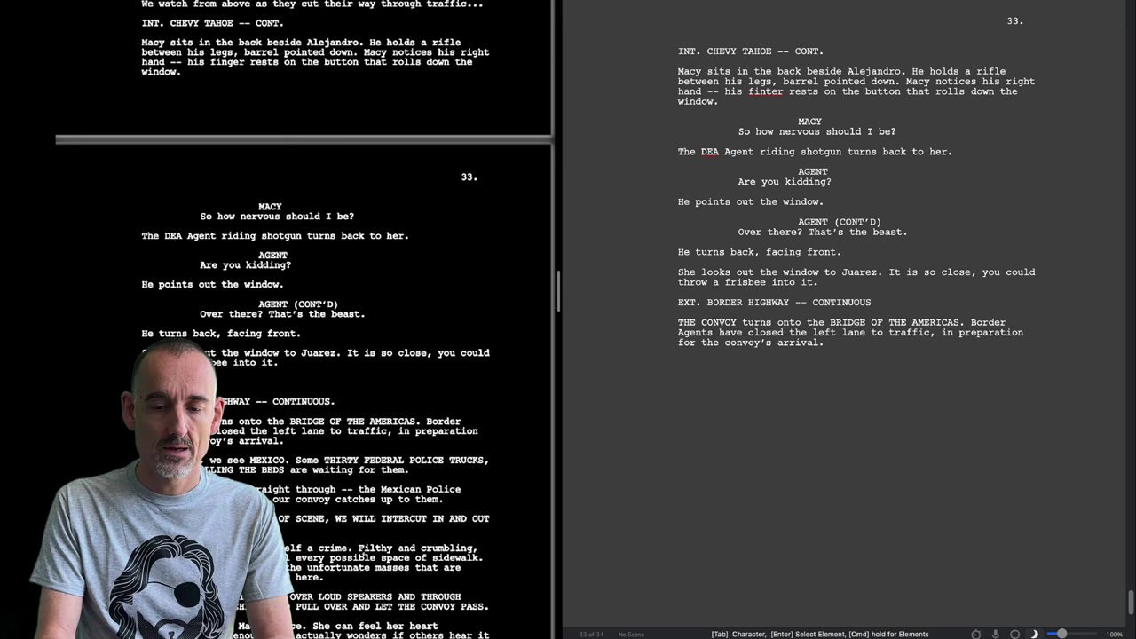
scroll(451, 382, "down", 5)
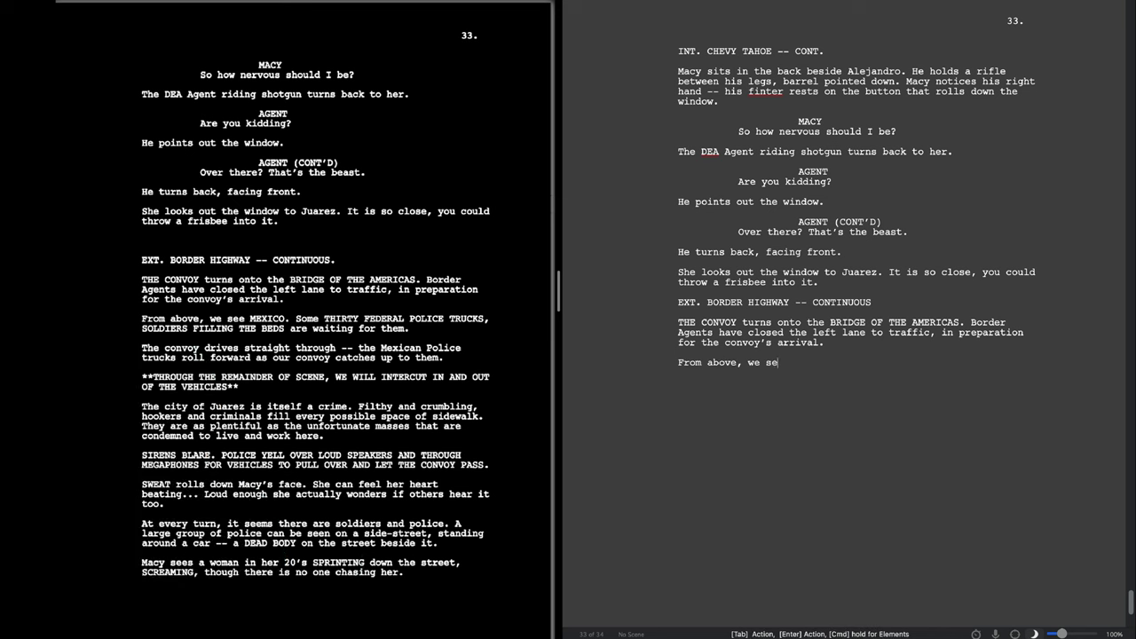
type("e MEXICO. Some THIRDY FEDE")
key("BackSpace")
key("BackSpace")
key("BackSpace")
key("BackSpace")
key("BackSpace")
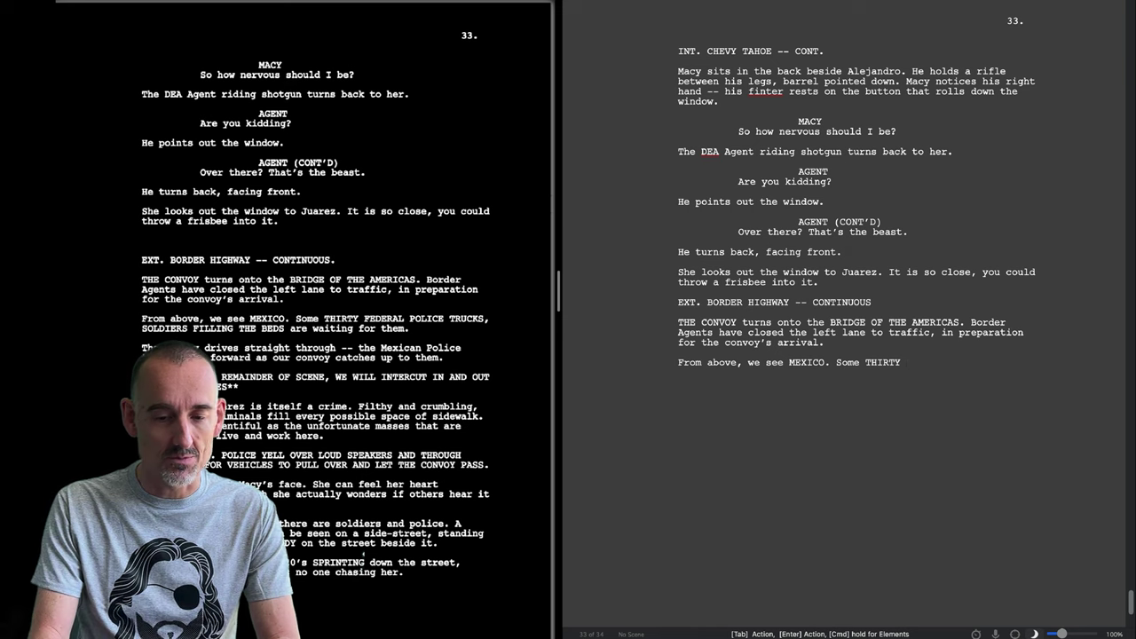
type("FEDERAL POL")
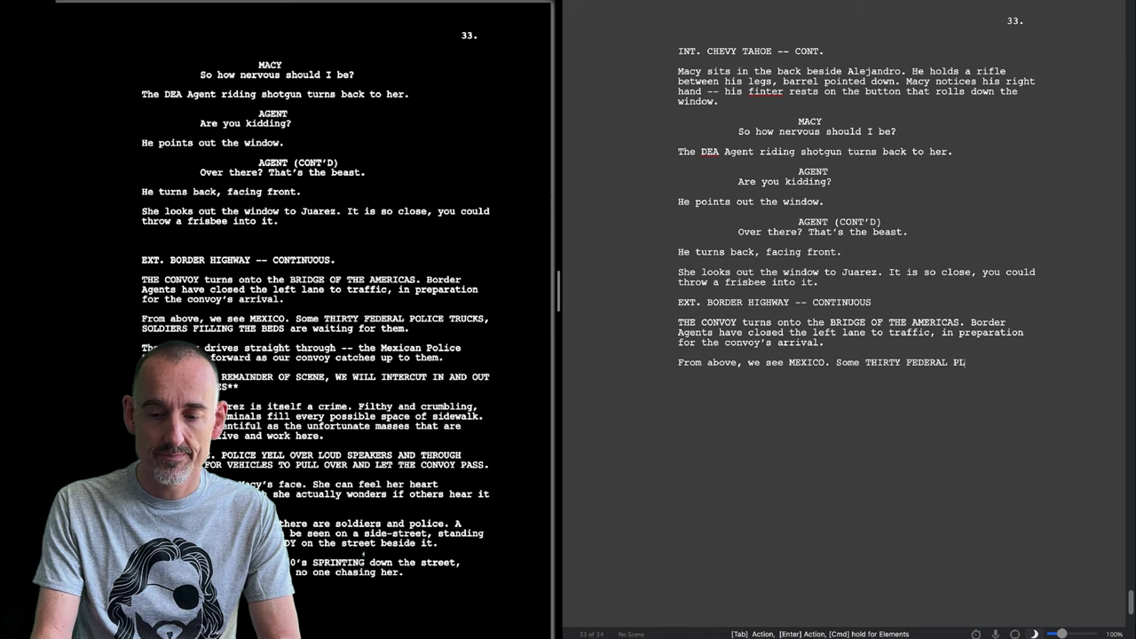
type("IC")
key("BackSpace")
key("BackSpace")
key("BackSpace")
type("OLICE ")
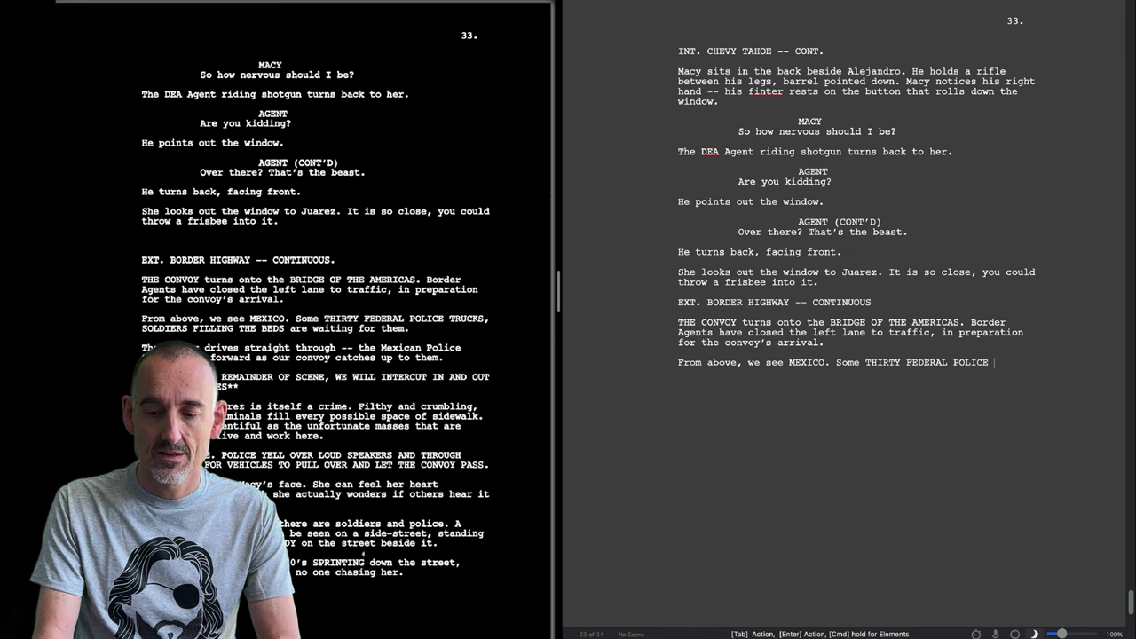
type("TRUCKS")
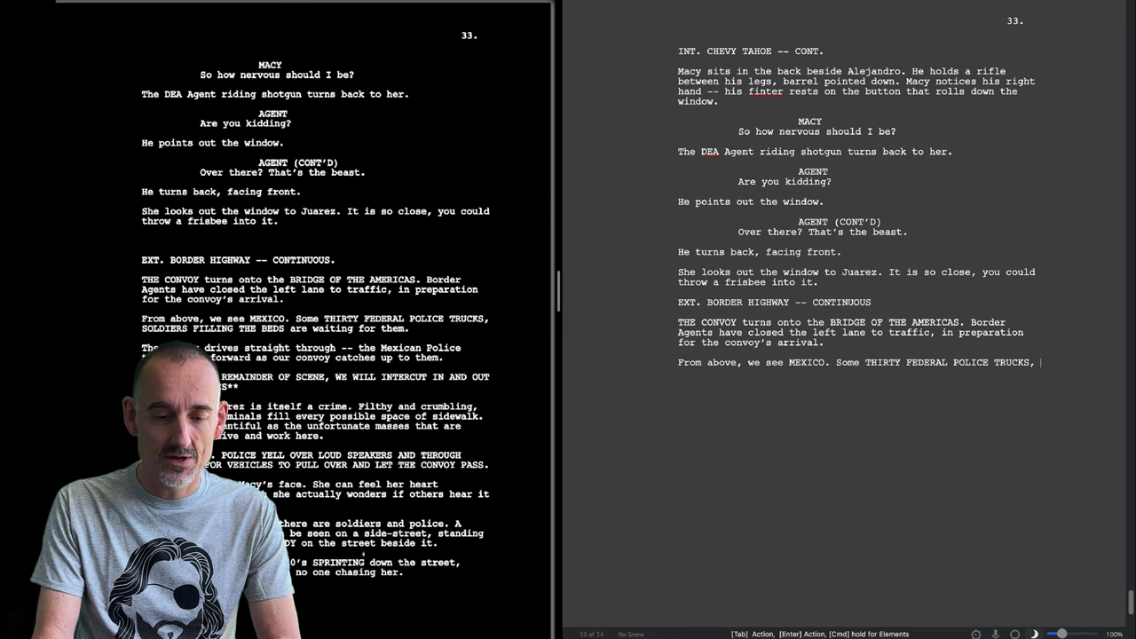
type(", SOLDIER")
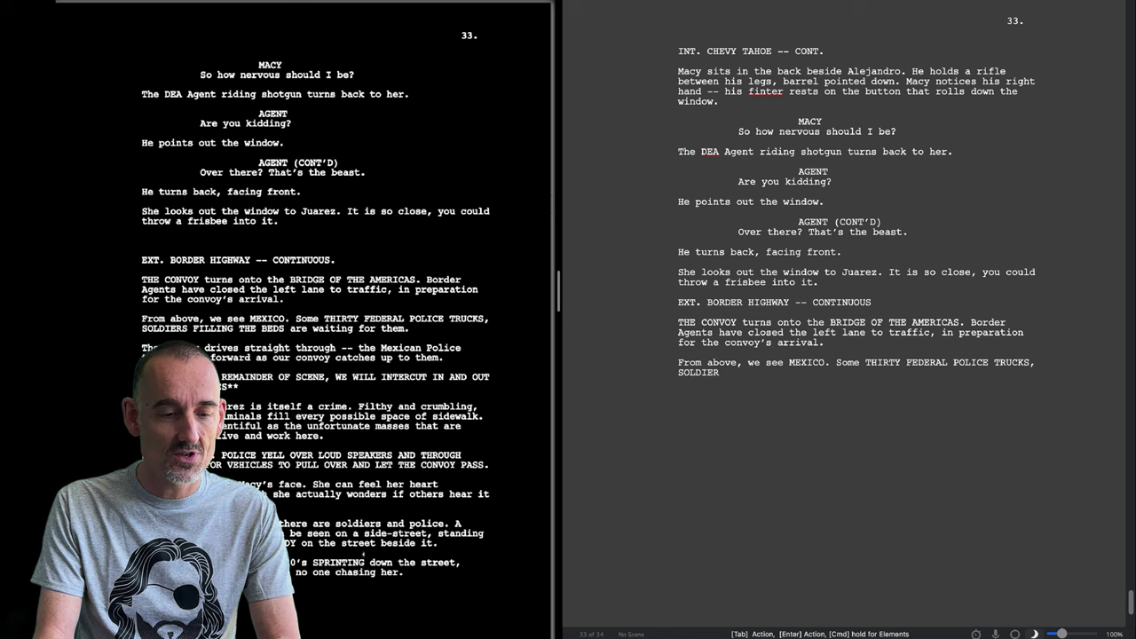
type(" FILLING ")
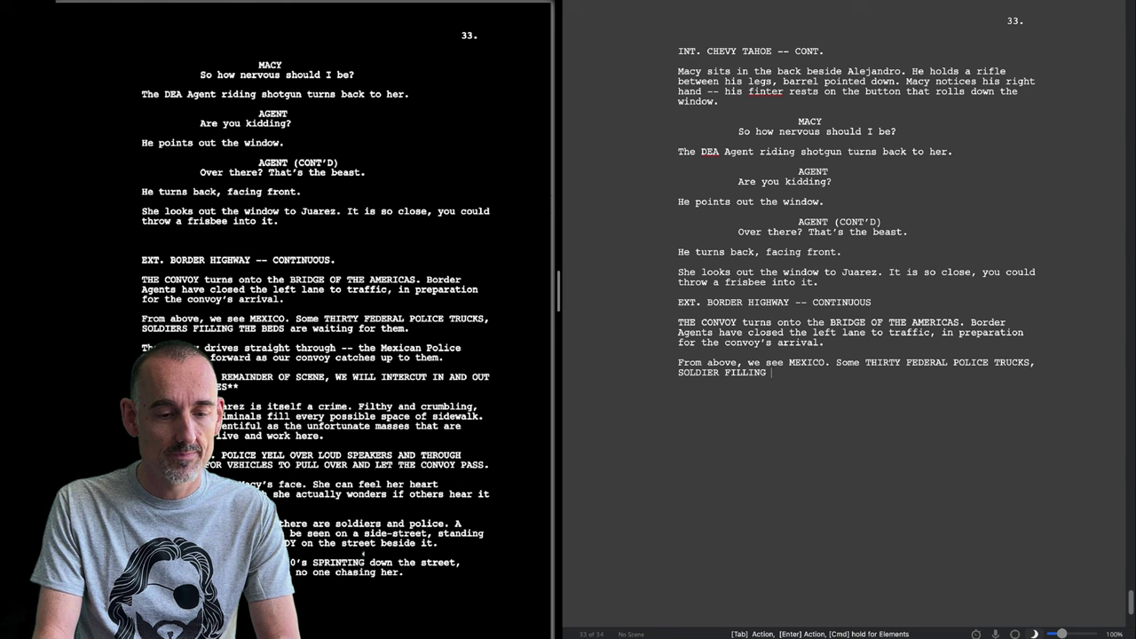
type("THE BEDS")
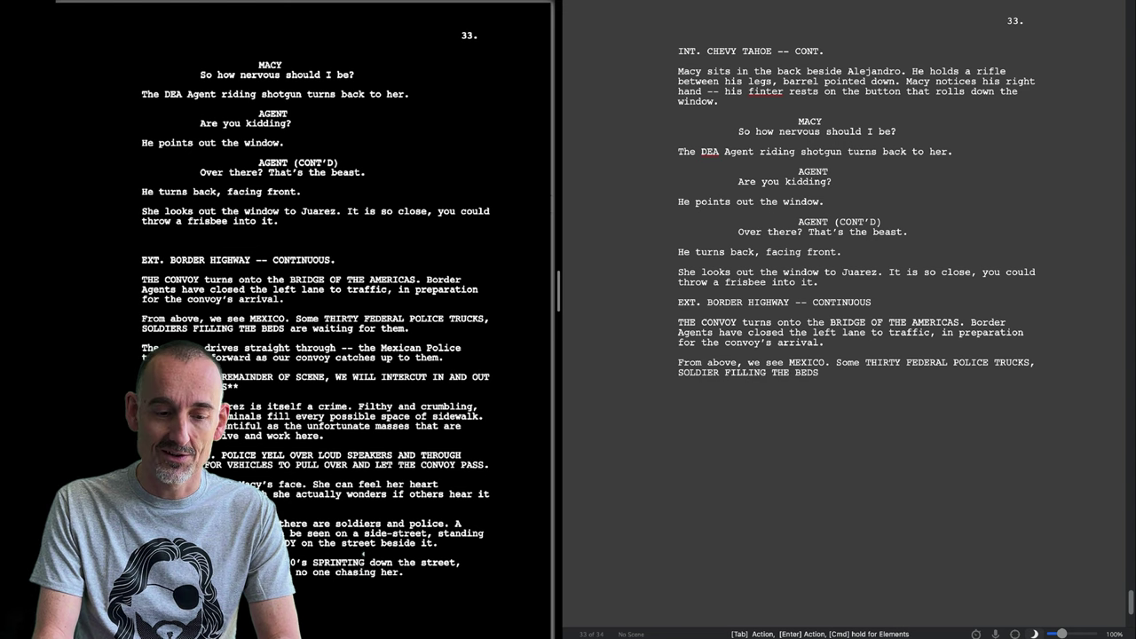
type(" are waiting for them.")
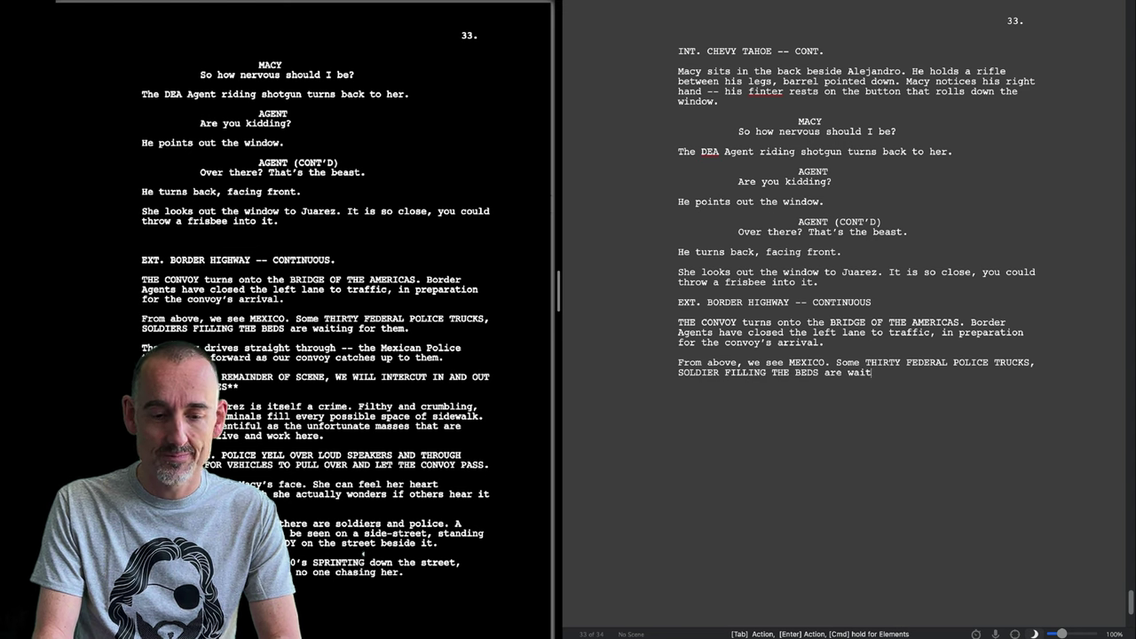
- Add the convoy driving through and the note 'WE WILL INTERCUT IN AND OUT OF THE VEHICLE'
key("Return")
type("The convoy drives straight through -- the Mexian Police trucks roll forward as our convly catches up to them.")
key("Return")
type("**THROUGH THE REMAIN")
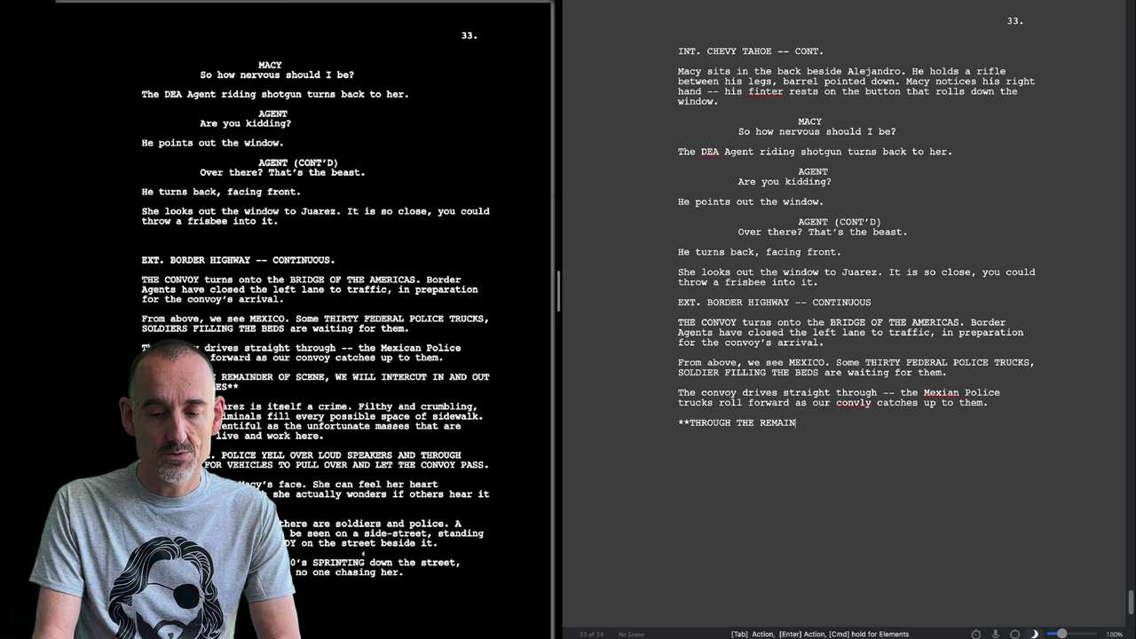
type("DER")
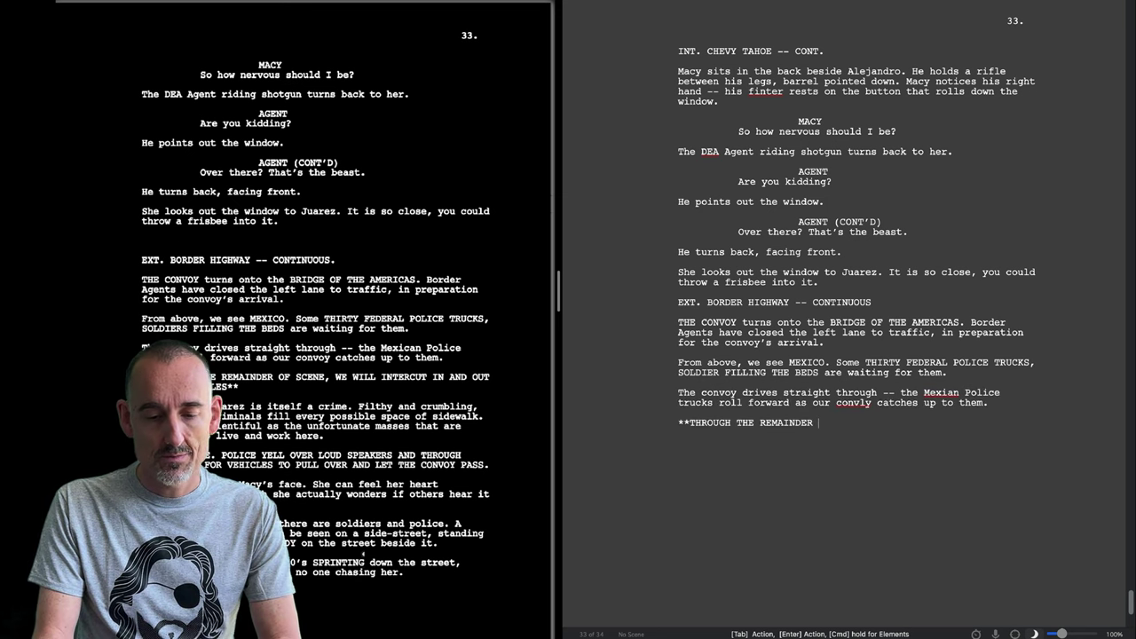
type(" OF SCENE, WIL")
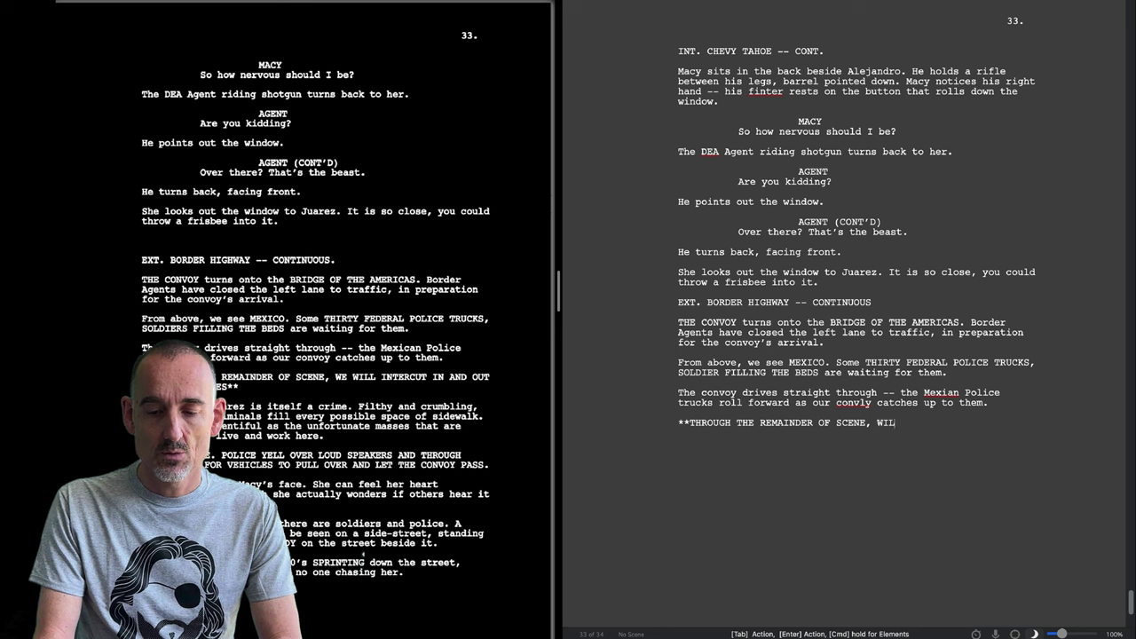
key("BackSpace")
key("BackSpace")
type("E WILL INTER")
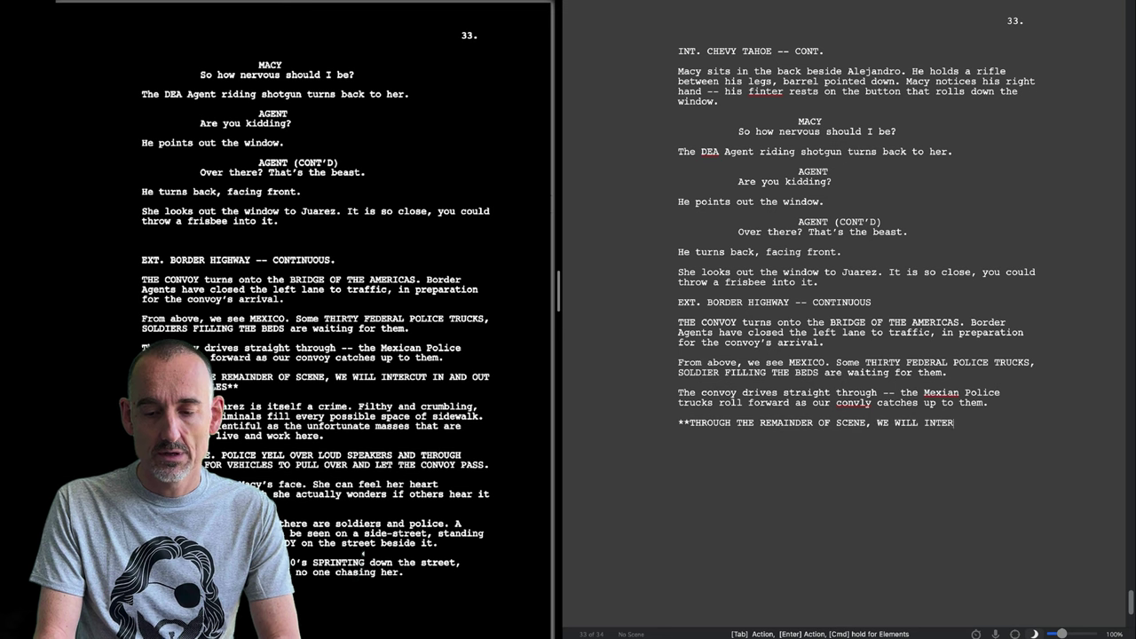
type("CUT IN AND OU")
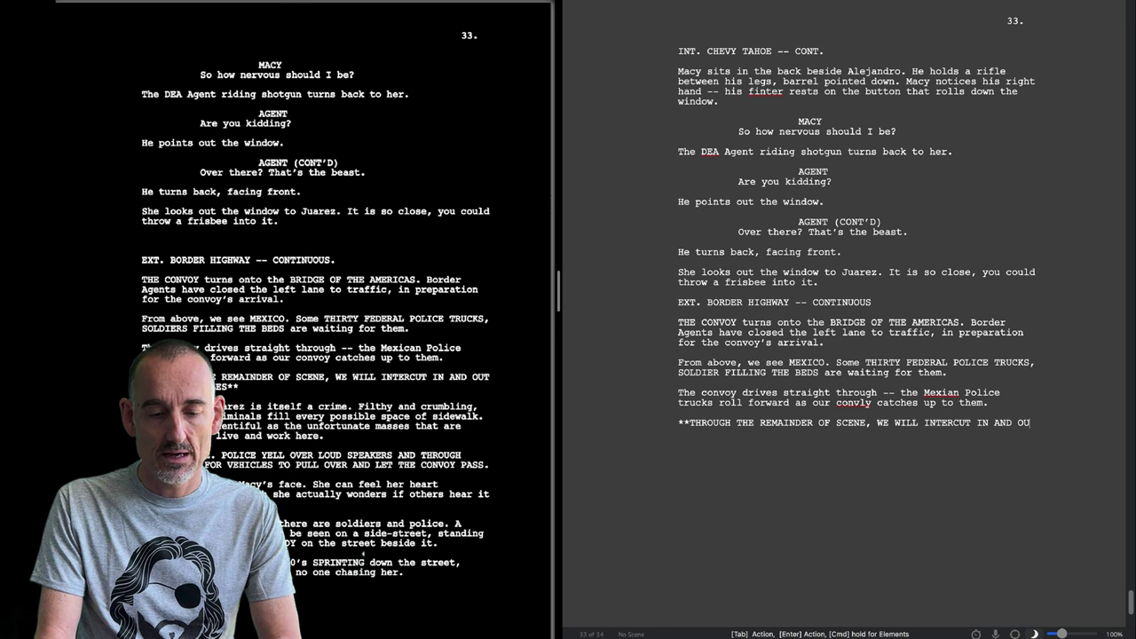
type("T FO")
key("BackSpace")
key("BackSpace")
type("OF THE VE")
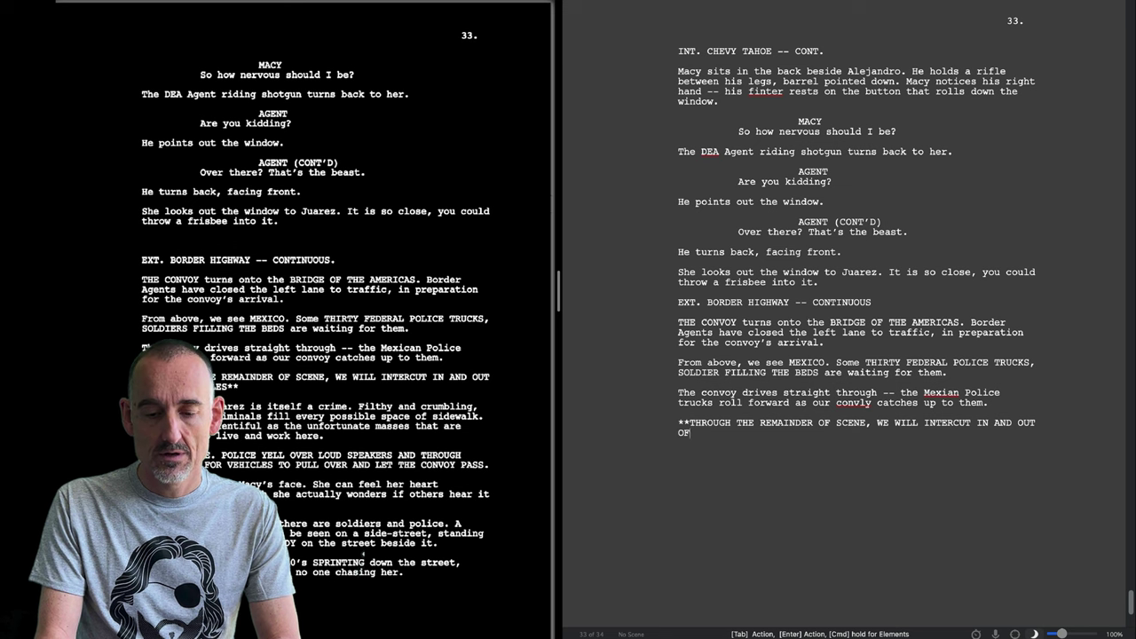
type("HICL")
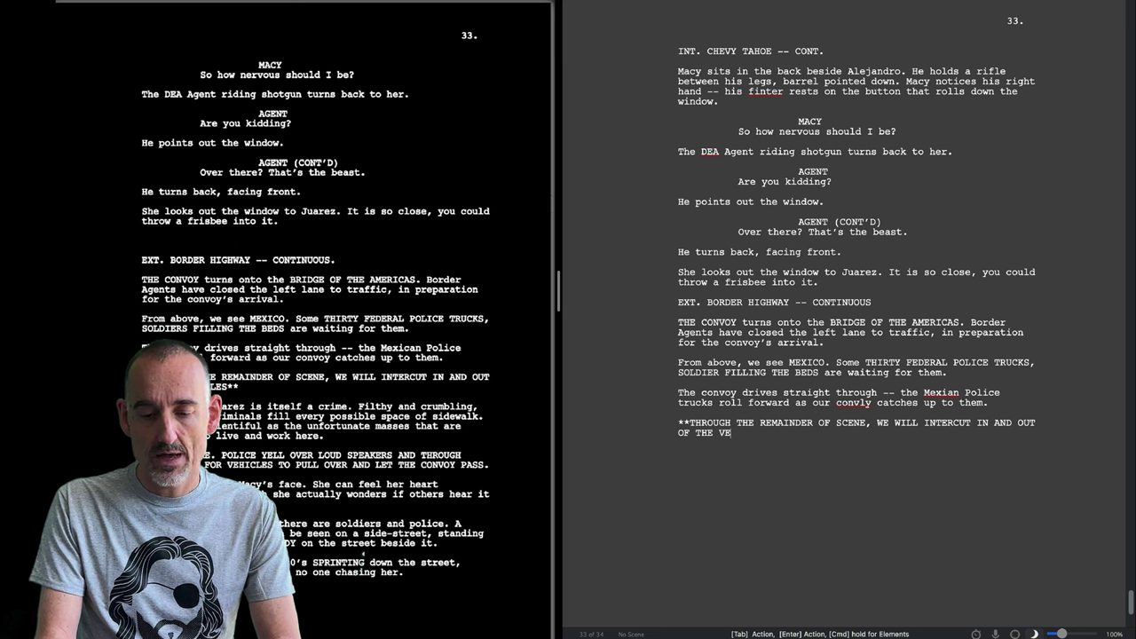
type("E")
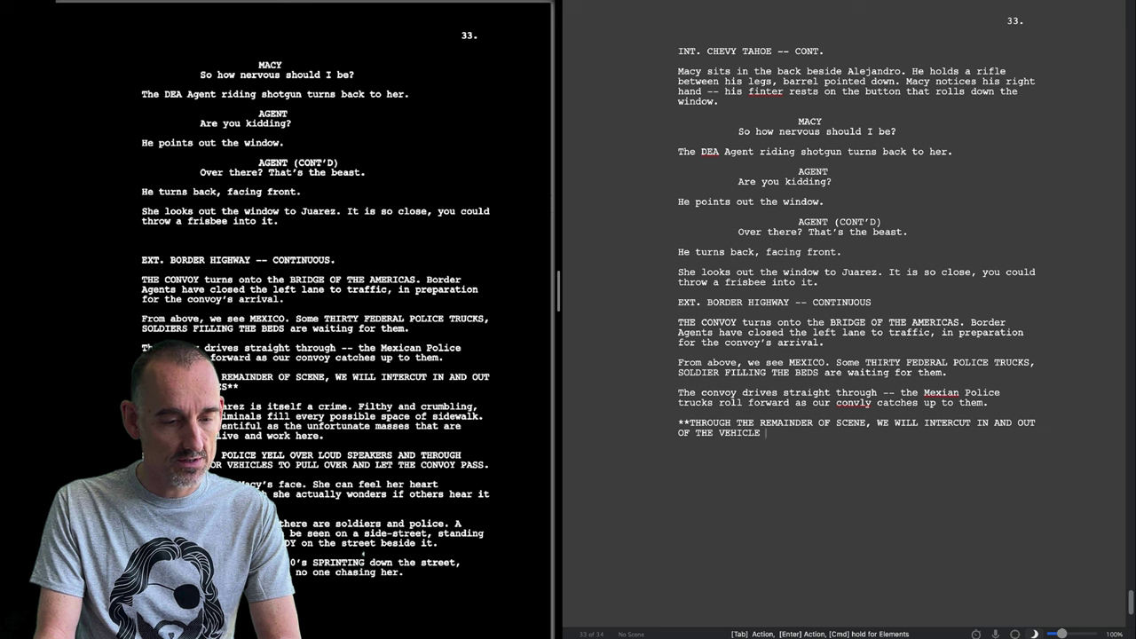
type("**")
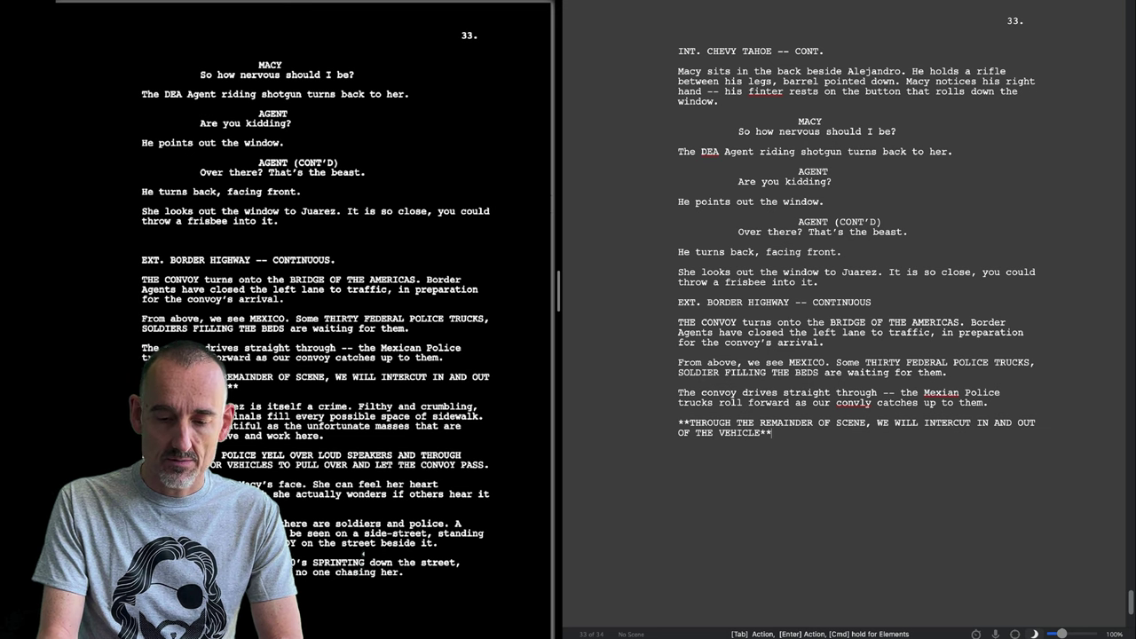
key("Return")
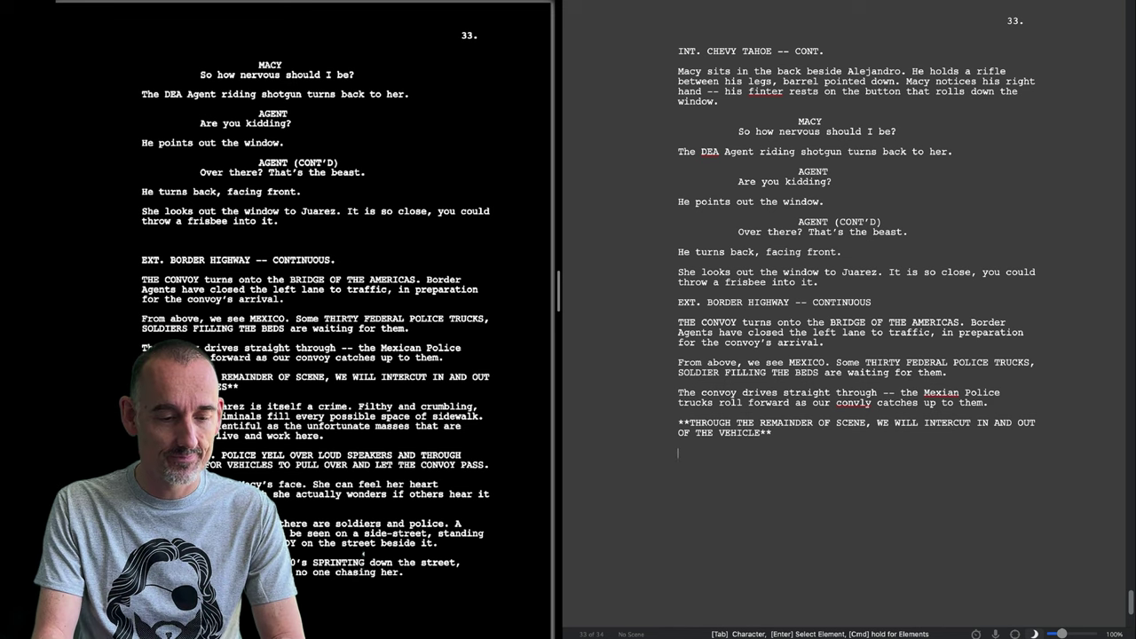
- Type the Juarez action paragraphs: crumbling city, blaring sirens, Macy's sweat, soldiers, and the convoy stopping
key("Return")
type("The city of Juarez is itself a crime. Filthy and crumbling, hookers and criminals fill every possible space of sidewalk. They are as plentiful as the unfotunate masses that are condemned to live and work here.")
key("Return")
type("SIRENS BLARE. POLICE YELL OVER LOUDSPEAKERS AND THROUGH MEGAPHONES FOR VEHICLES TO PULL OVER AND LET THE CONVOY PASS.")
key("Return")
type("SWEAT rolls down Macy's face. She can feel her heart beating... Loud enough she actually wonders if others hear it, too.")
key("Return")
type("At every turn, it seems there are solders and police.")
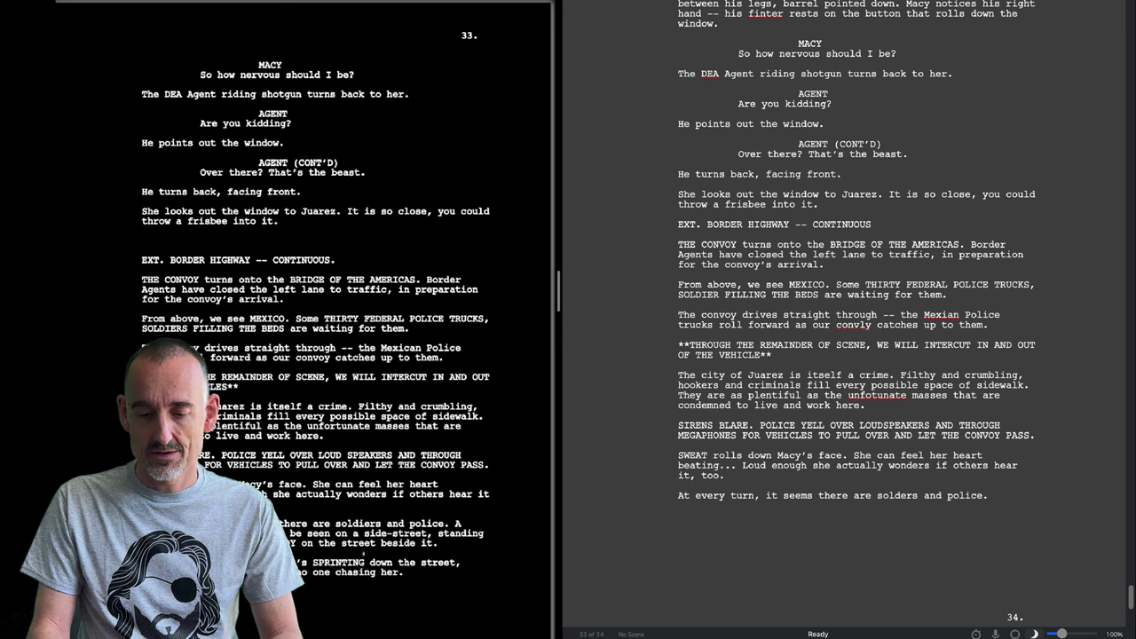
key("shift+alt+Left")
key("shift+alt+Left")
key("shift+alt+Left")
key("shift+alt+Left")
key("shift+alt+Left")
key("shift+alt+Left")
key("shift+alt+Left")
key("shift+alt+Left")
key("shift+alt+Left")
key("shift+alt+Left")
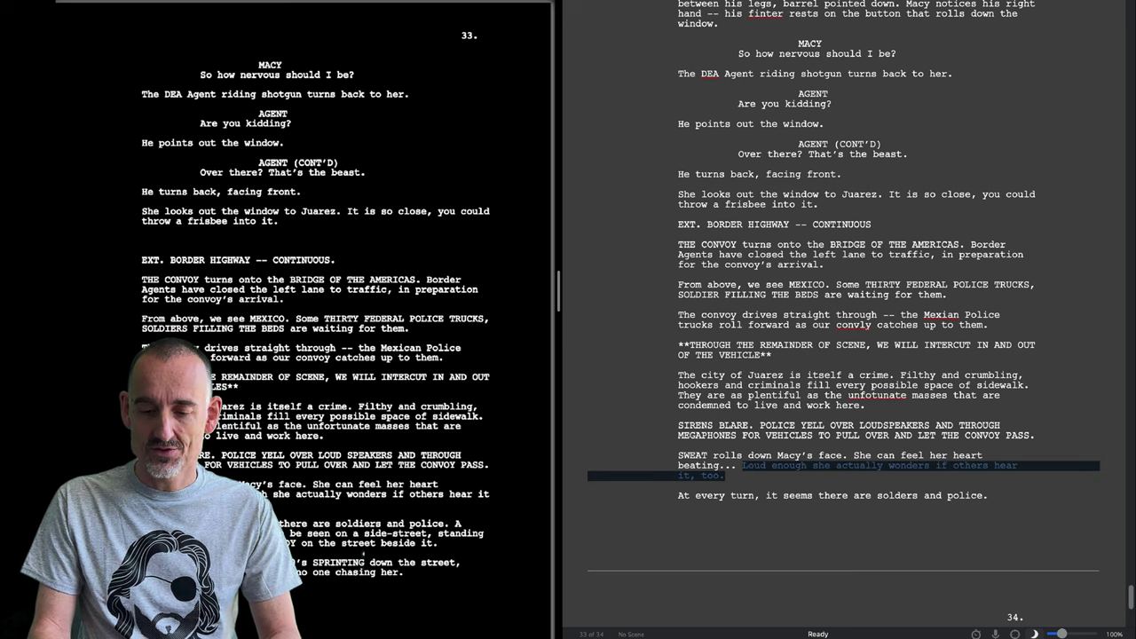
left_click(895, 488)
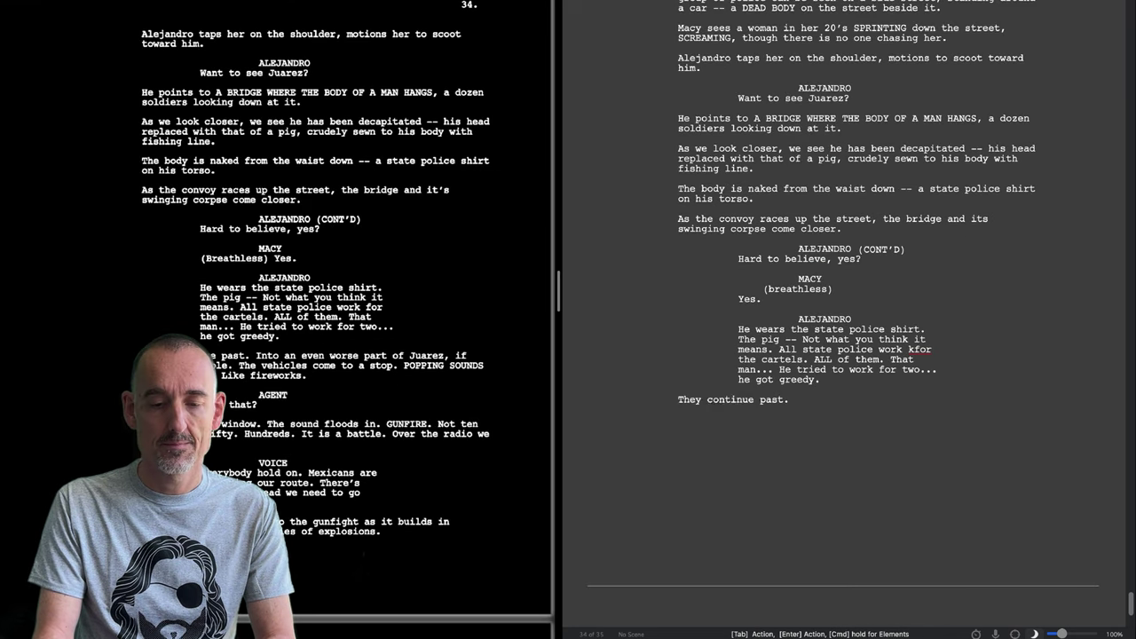
type("Into an even worse part of Juarez, if that's possible. The vehicles come to a stop. POPPING SOUNDS can be heard. Like fireworks.")
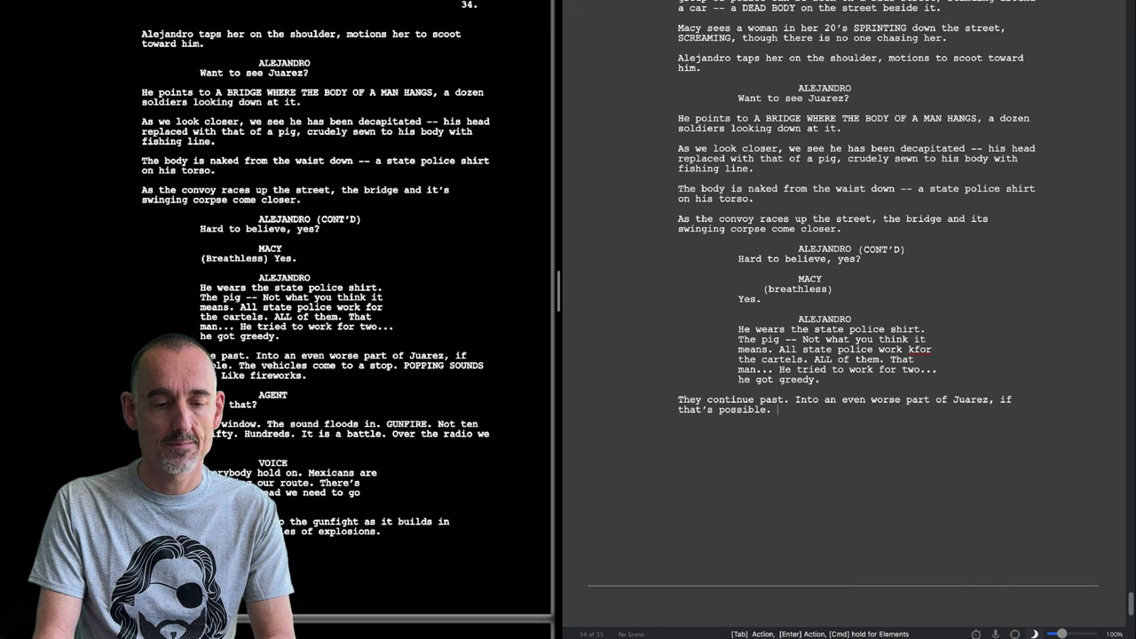
- Add the AGENT's 'Hear that?' line, the gunfire action, and 'We sit here, listening'
key("Return")
type("AGENT")
key("Return")
type("Hear that?")
key("Return")
type("He cracks his window. The sound floods in. GUNFIRE. Not ten shots, not fifty. Hundreds. It is a battle. Over the radio we hear: VOICE Everybody hold on. Mexicans are adjusting our route. There's activity ahead we need to go around")
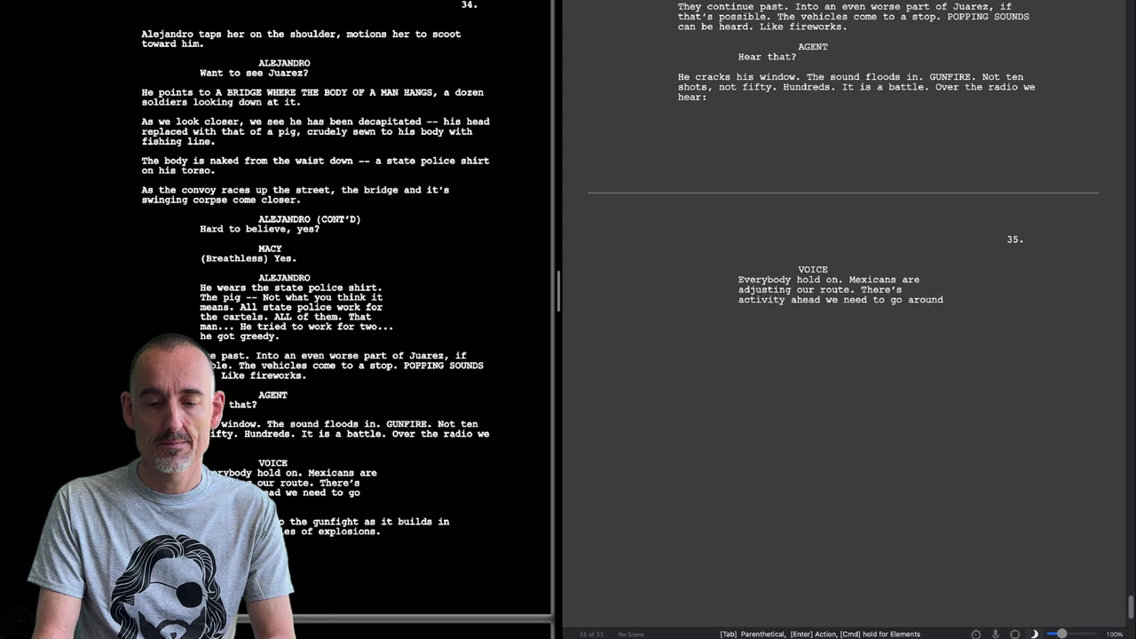
key("Return")
type("We sit here, listening to the gunfight as it builds in")
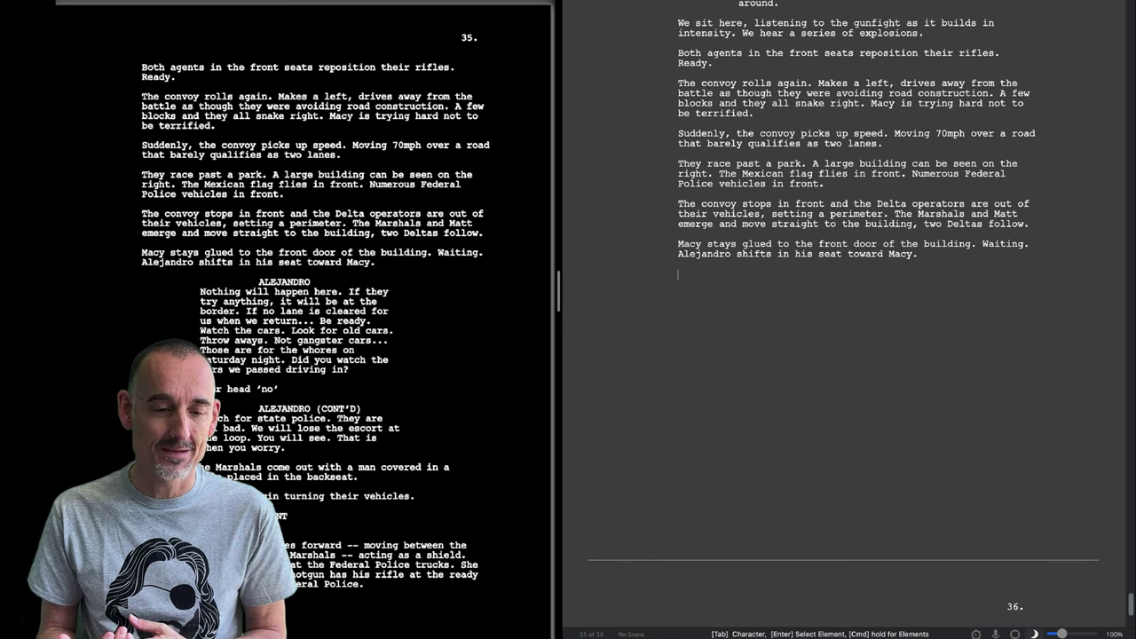
- Add an ALEJANDRO cue with his 'Nothing will happen here... it will be at the border' dialogue
key("Tab")
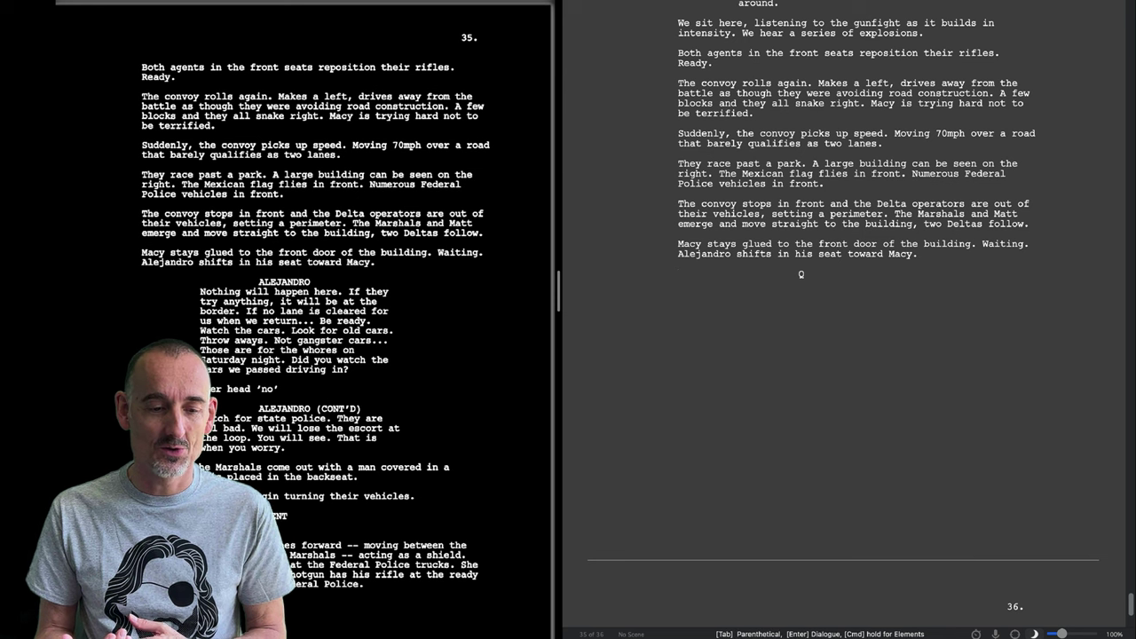
type("A")
key("Return")
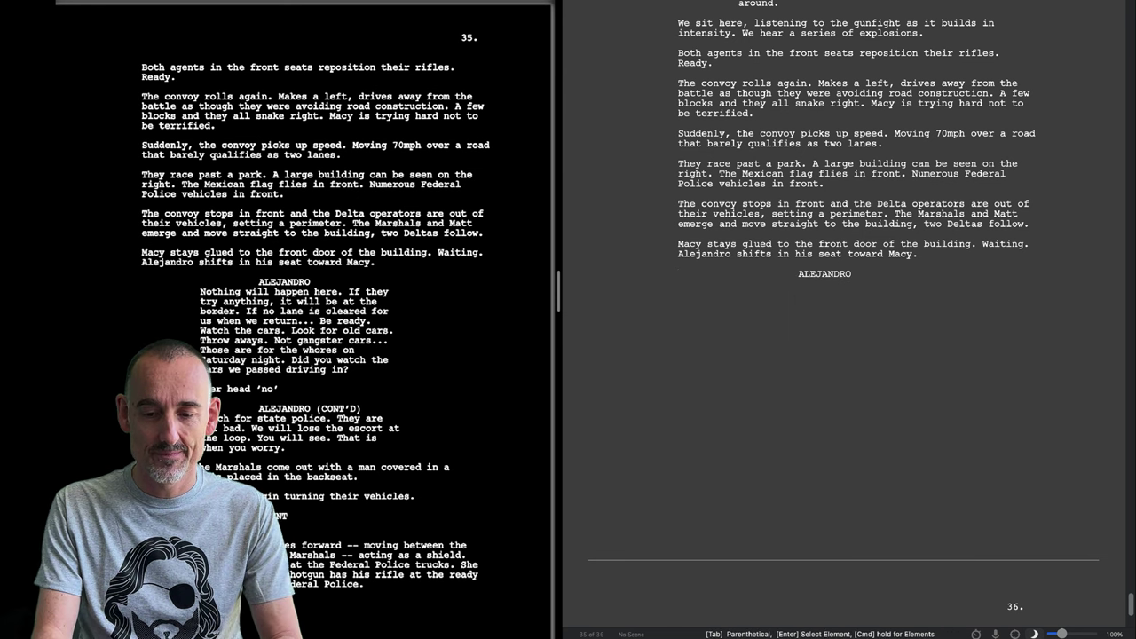
type("Mothing")
key("BackSpace")
key("BackSpace")
key("BackSpace")
key("BackSpace")
key("BackSpace")
key("BackSpace")
key("BackSpace")
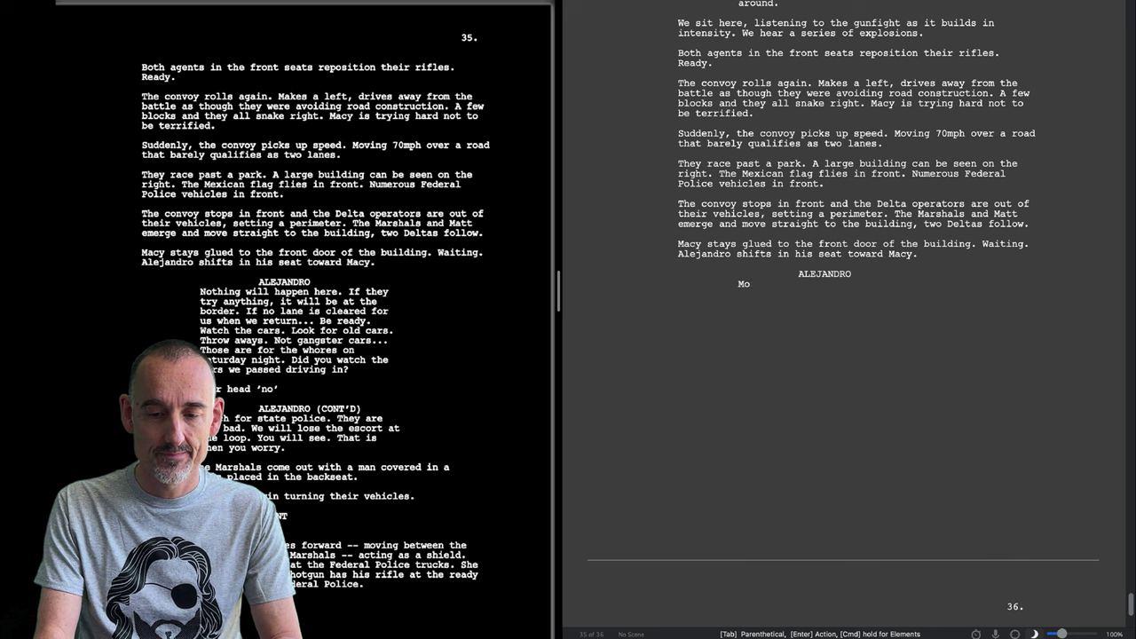
type("Nothing")
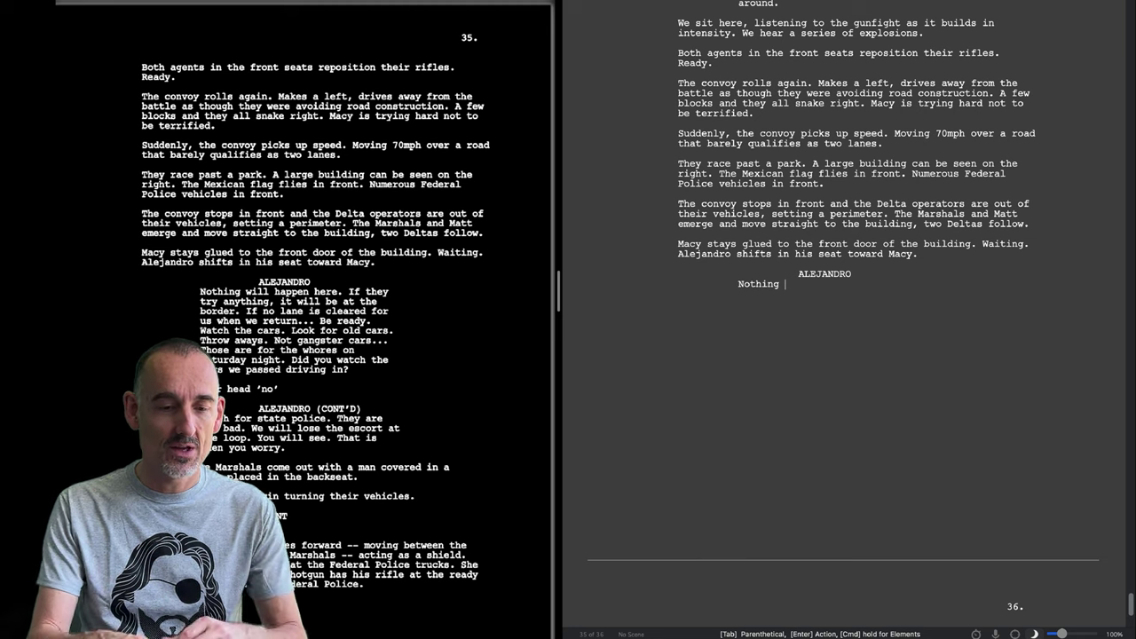
type("will happen here")
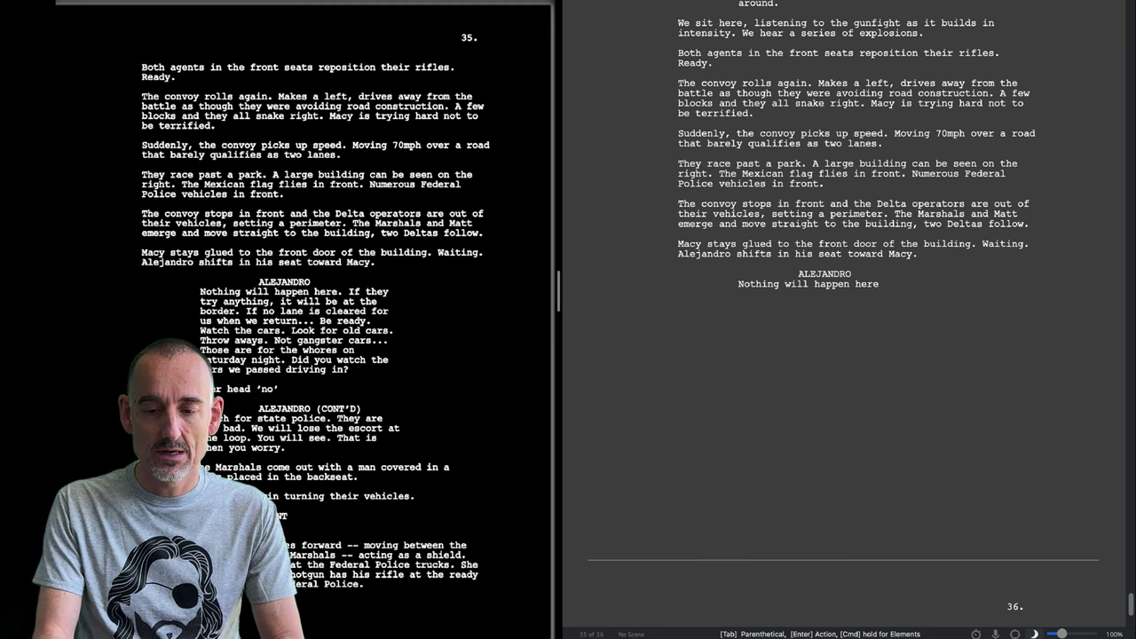
type(". If they try an")
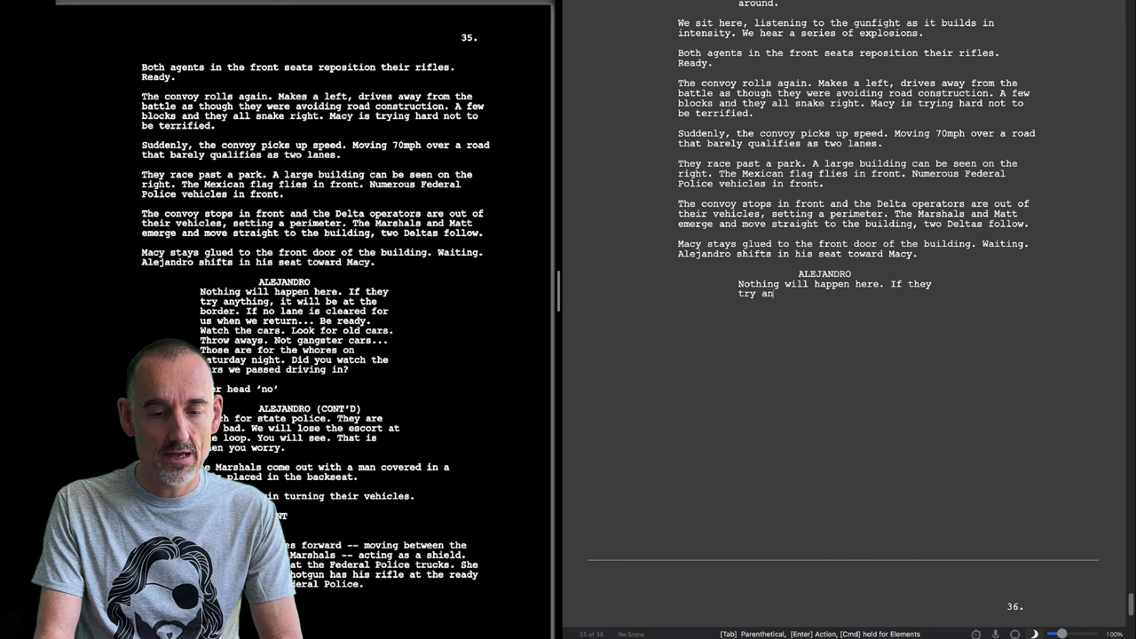
type("ything, it")
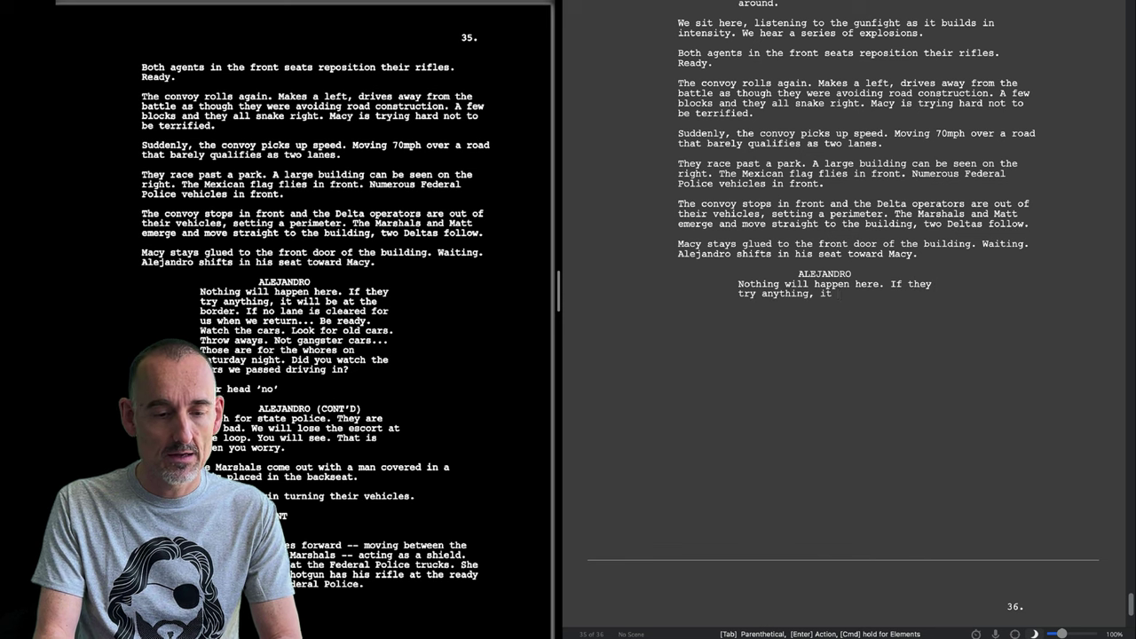
type(" will be at the border.")
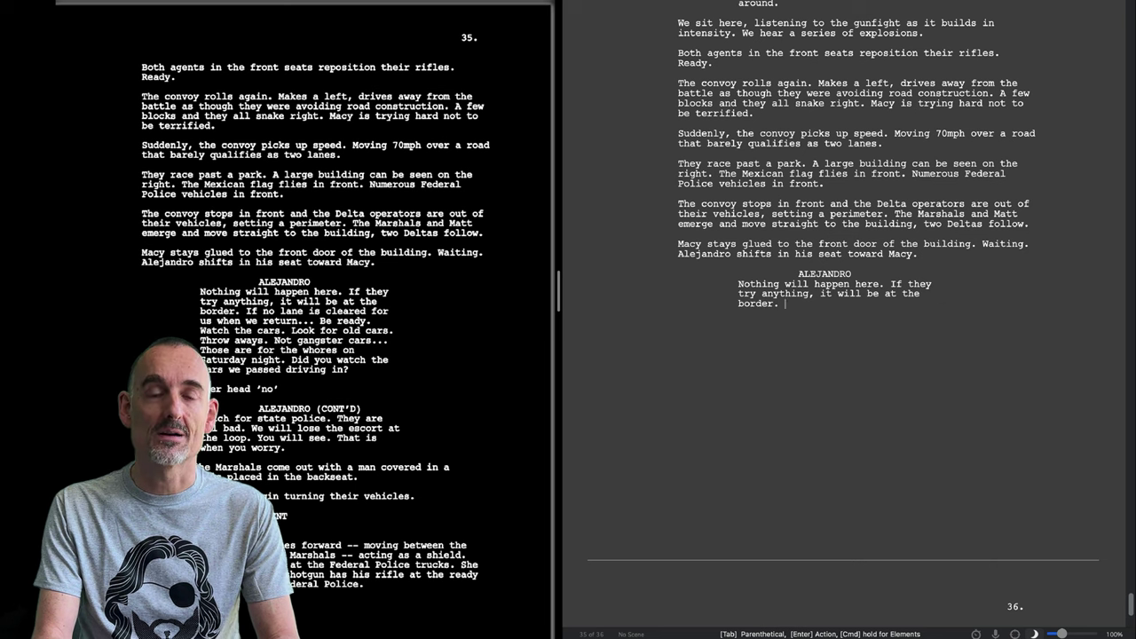
type(" If no lane is cleared for us when we return... Be ready. Watch the cars. Look for old cars. Throw aways. Not gangster cars... those")
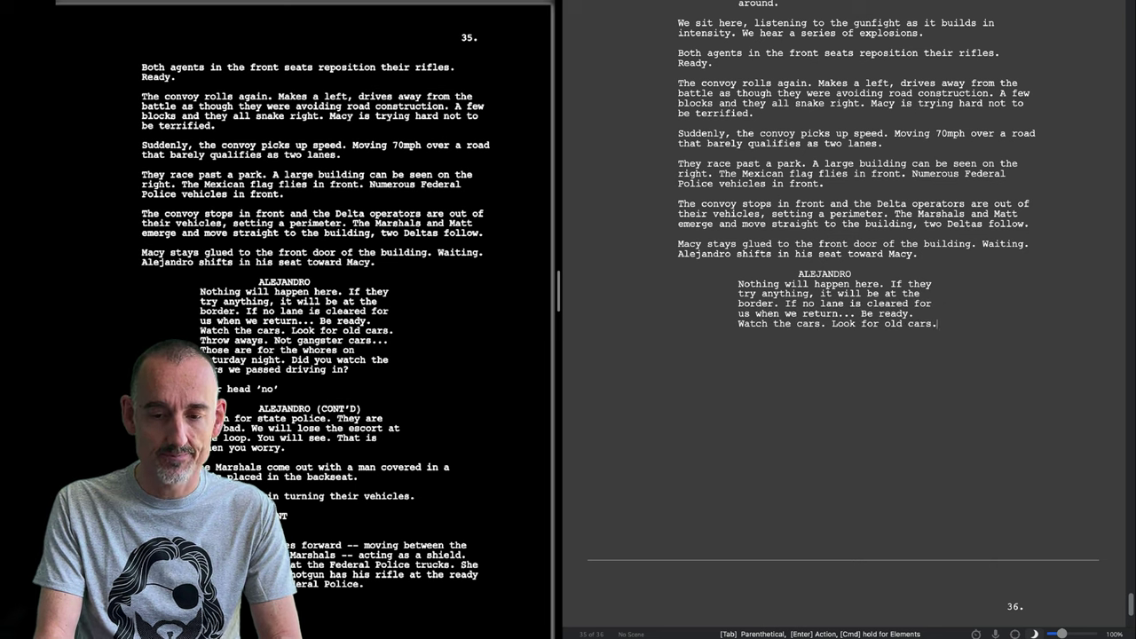
type(" are for the whores on Saturday night. Did you watch the cars we passed")
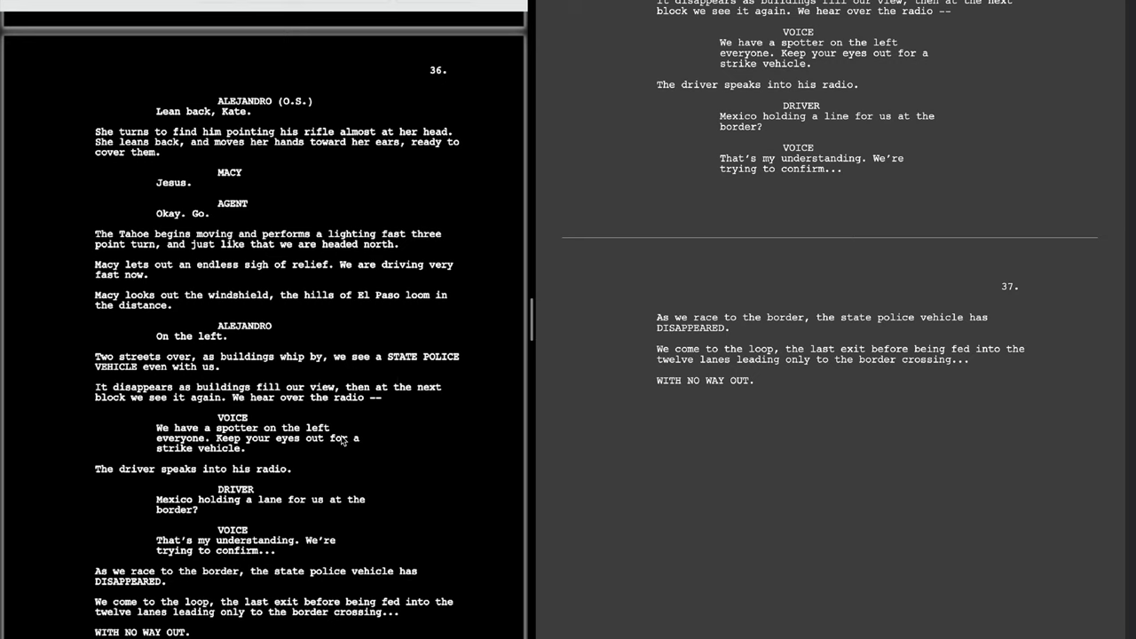
- Type page 37's action where the Mexican Federal Police vehicles peel off, leaving the convoy alone
scroll(341, 439, "down", 5)
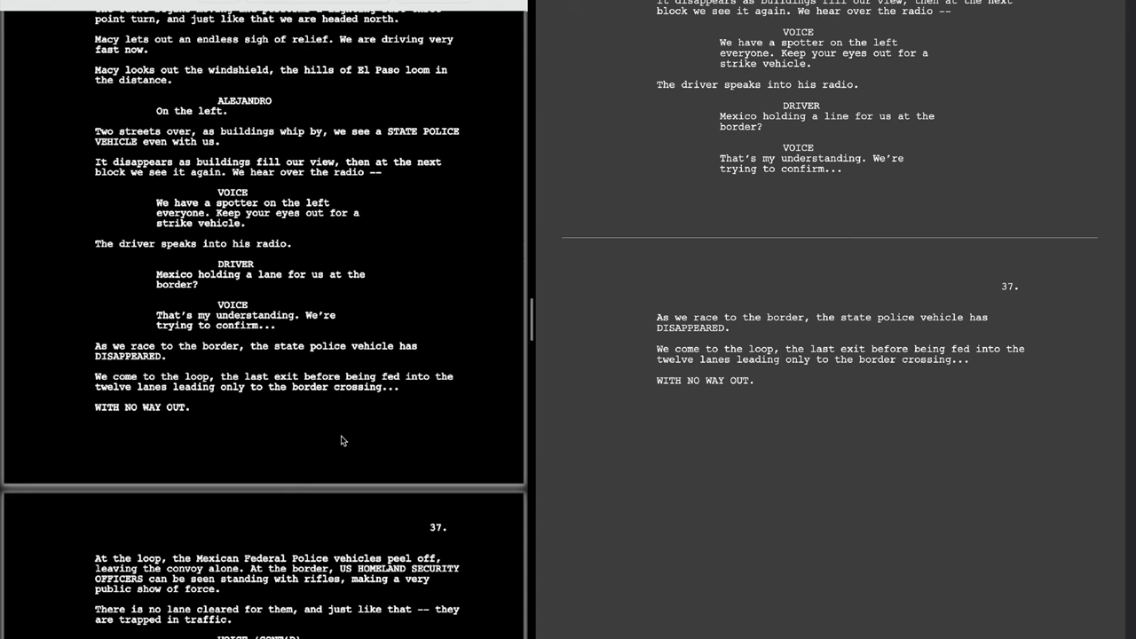
scroll(341, 440, "down", 7)
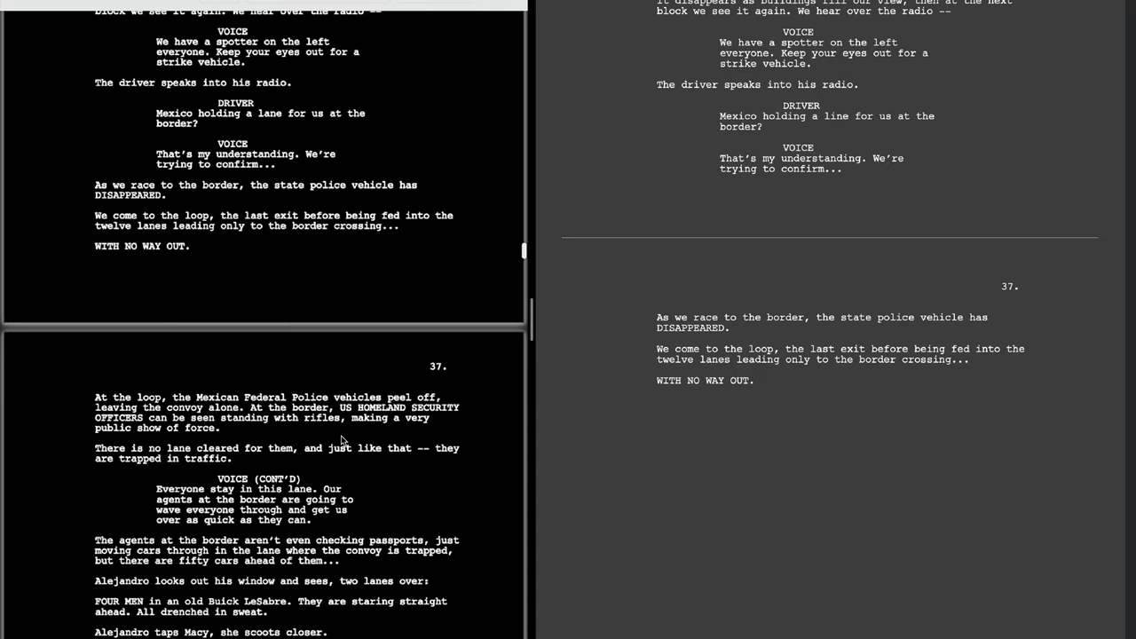
scroll(700, 469, "down", 7)
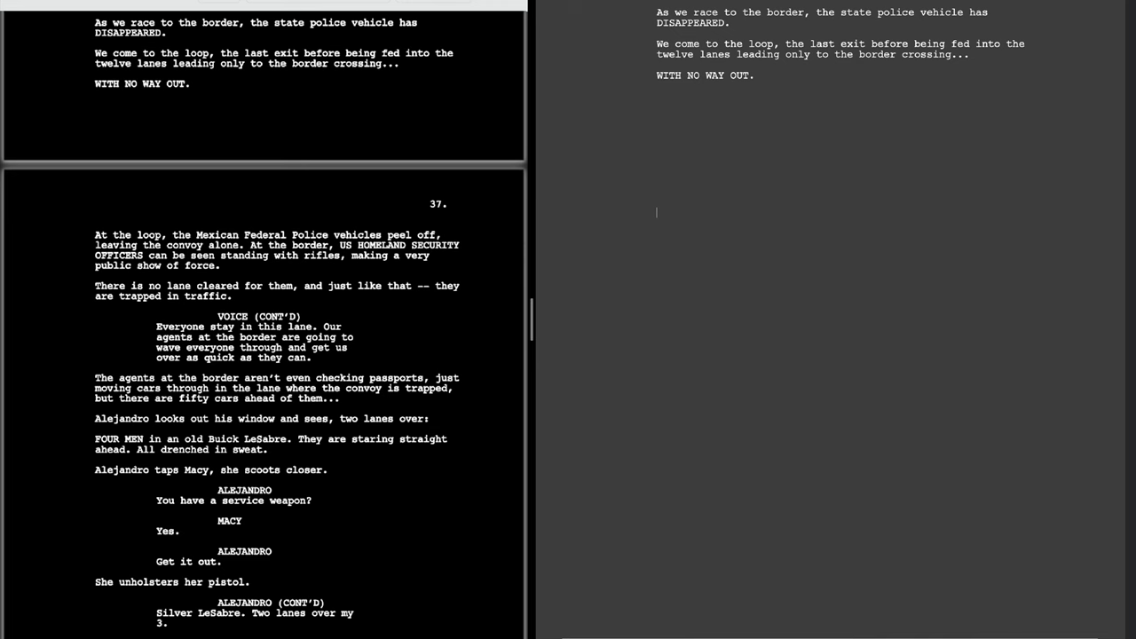
type("At the loop, the Mexican Federal Police vehicles peel off, leaving the convoy alone. At the border, US HOMELAND SECURITY OFFICIERS c")
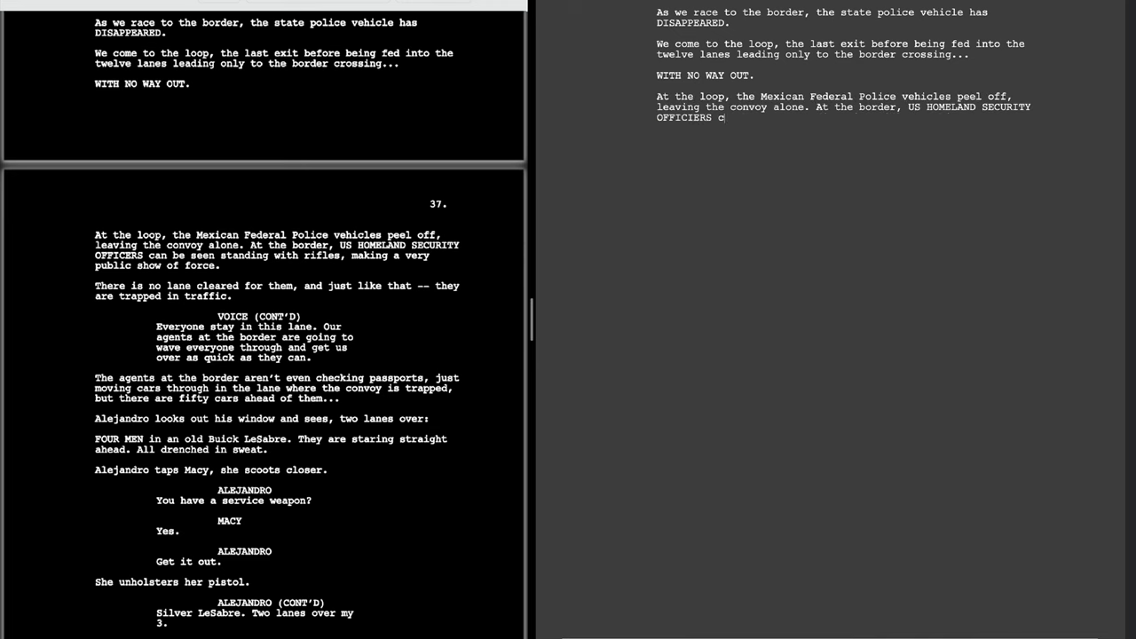
type("an be seen standing with rifles, making a very public show of force. There is no lane cleared for them, and just like that -- they are trapped in traffic. VOICE (CONT'D) Everyone stay in this lane. Our agents at the border areg going to wave everyone through and get us over as quick as they can. The agents at the border arent' even checking passports, just moving cars through in the lane where the convoy is trapped, but there are fifty cars ahead of them... Alejandro looks out his window and sees, two lanes over: FOUR MEN in an old Buick LeSabre. They are staring straight ahead. All drenched in sweat. Alejandro taps Macy, she scoots closer. ALEJANDRO You have a service weapon? MACY Yes. ALEJANDRO Get it ou. She unholsters her pistol")
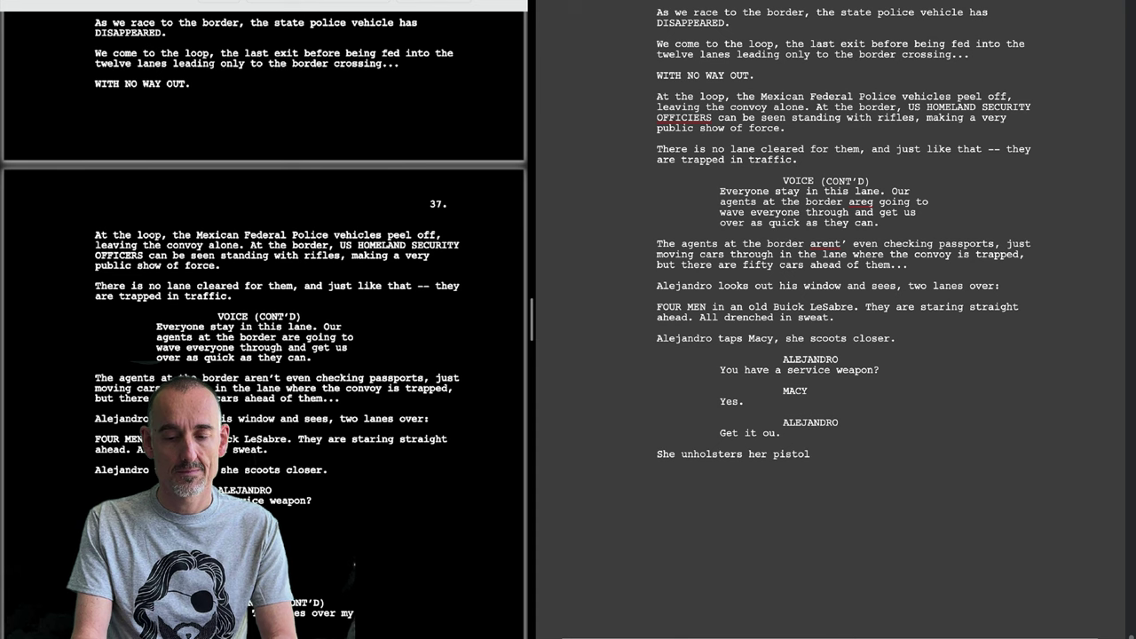
type(".")
key("Return")
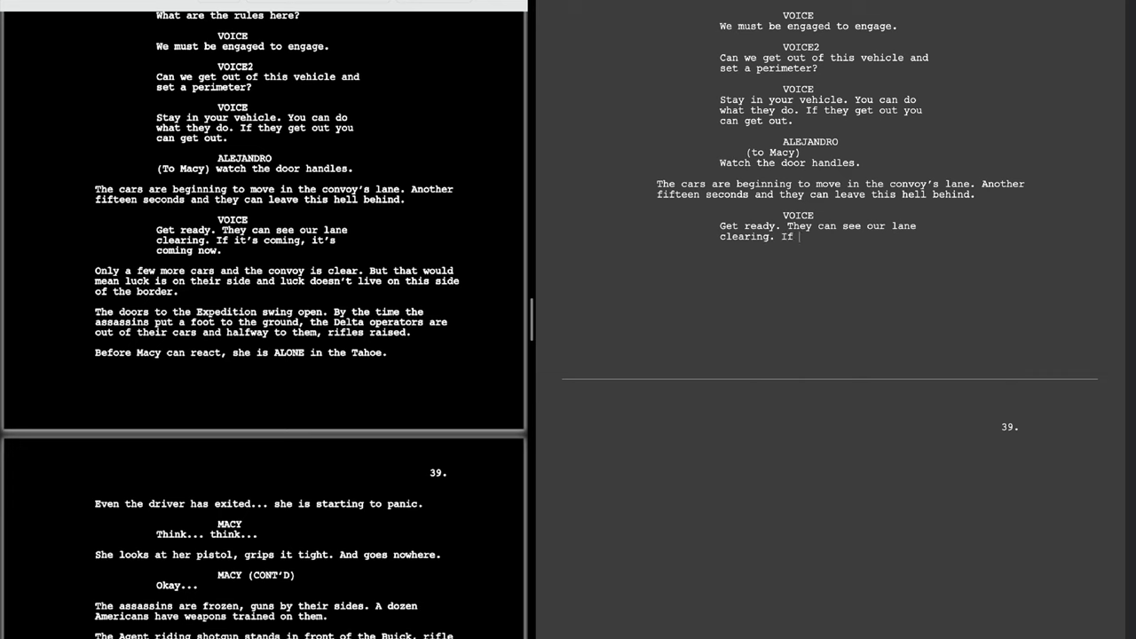
- Finish the 'Get ready' speech, correcting 'lluck' to 'luck'
type("would mean lluck is on their side an dluck doesn’t live on this side of the border.")
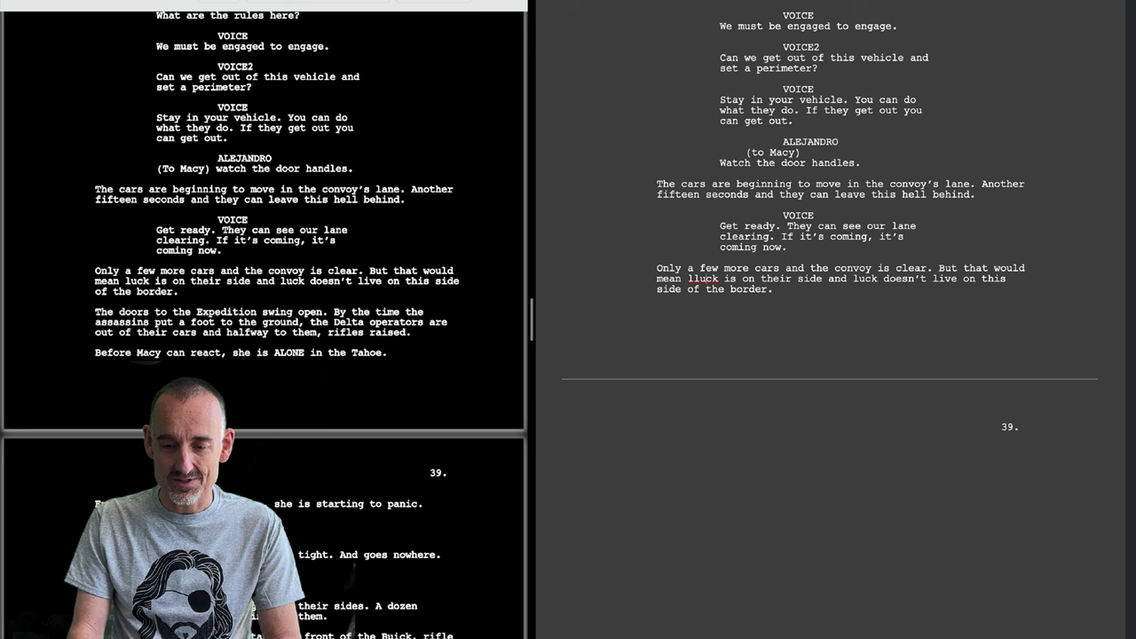
key("BackSpace")
key("BackSpace")
type("u")
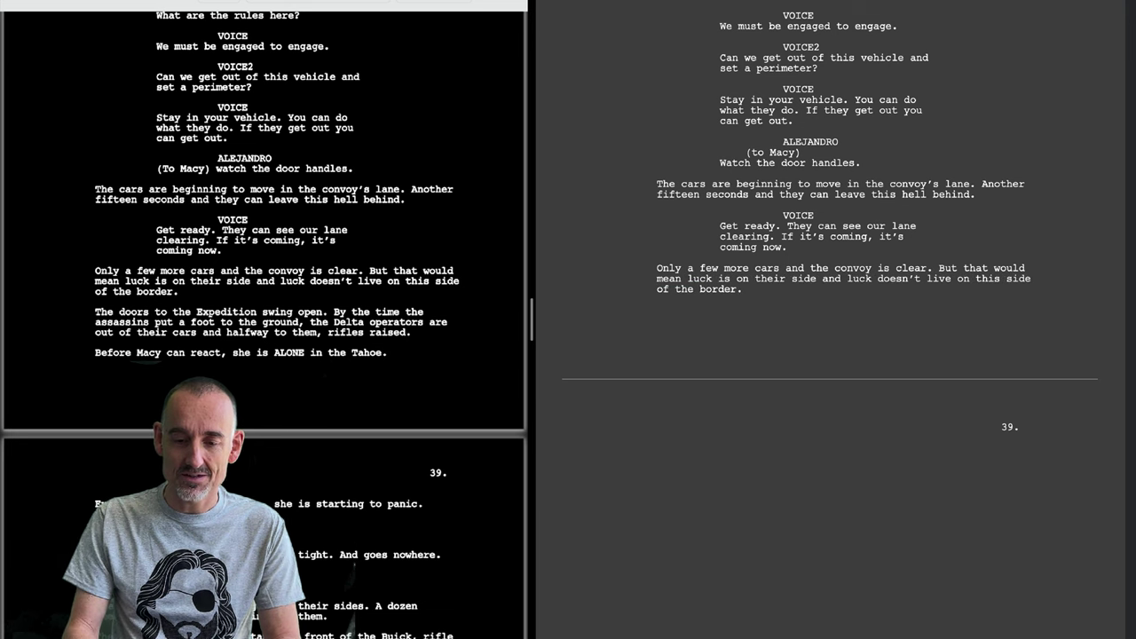
- Paste the copied pages 39–40 scene text as a new paragraph after the border line
key("Down")
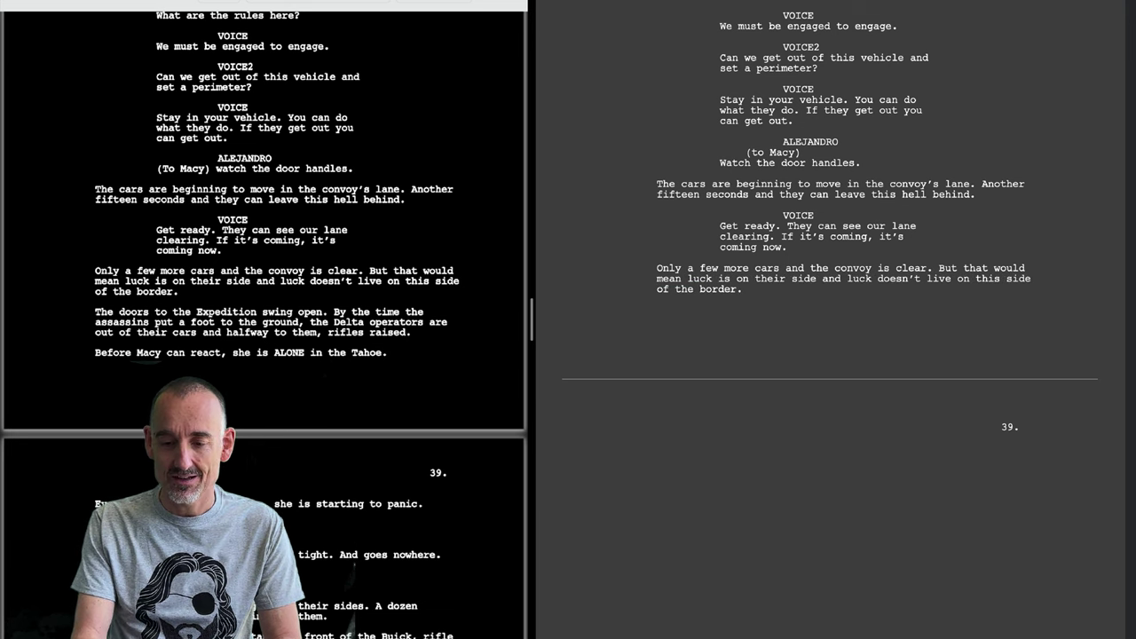
key("Return")
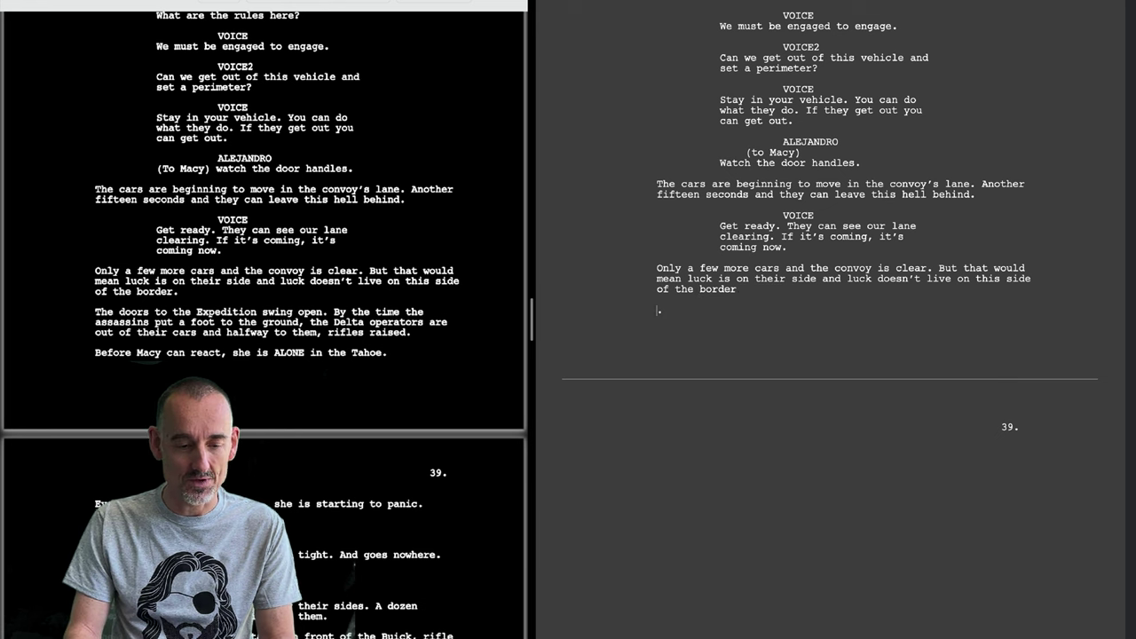
key("super+v")
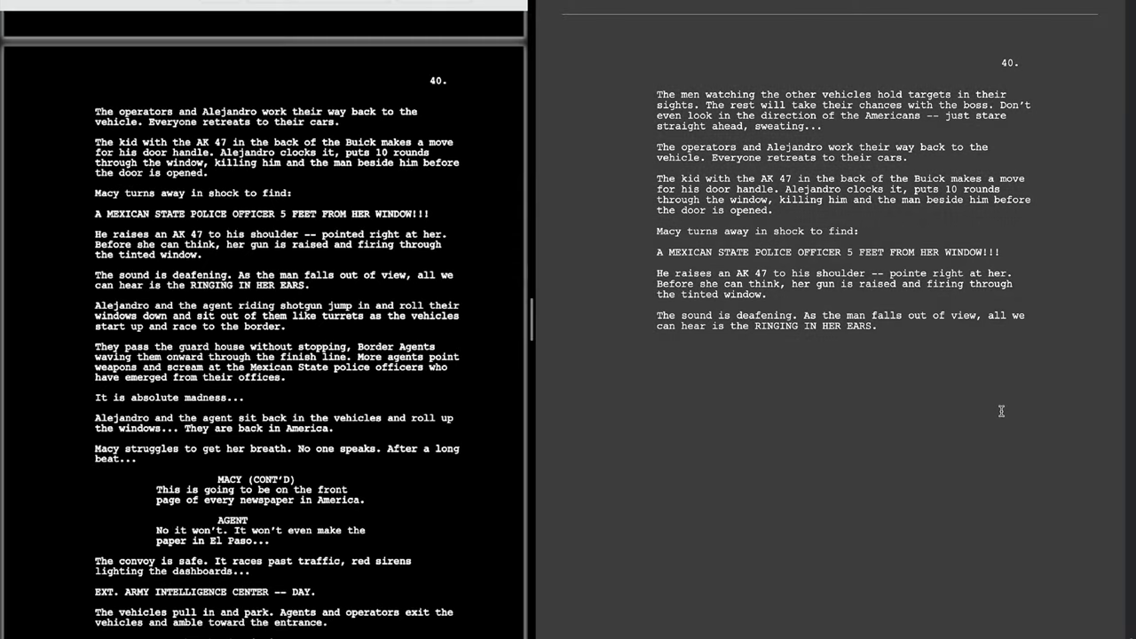
- Finish page 40 with 'Alejandro' and remove the unfinished page 41 scene heading
type("Alejandro and the agent sit back in the vehicles and roll up")
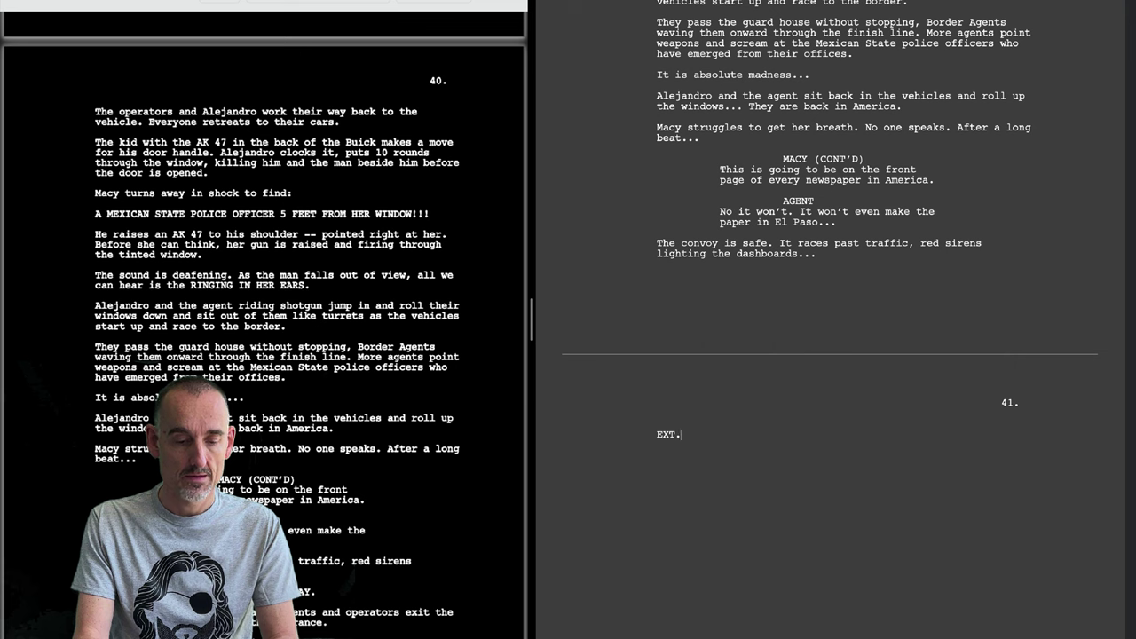
key("BackSpace")
key("BackSpace")
key("BackSpace")
key("BackSpace")
type("IN")
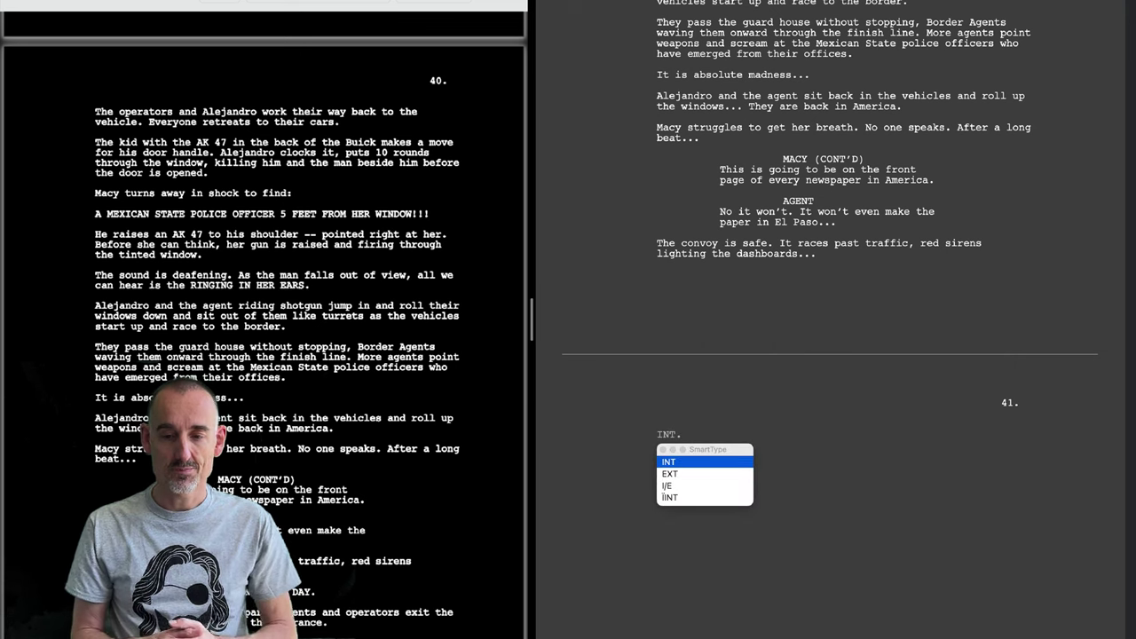
key("BackSpace")
key("BackSpace")
key("BackSpace")
key("BackSpace")
key("BackSpace")
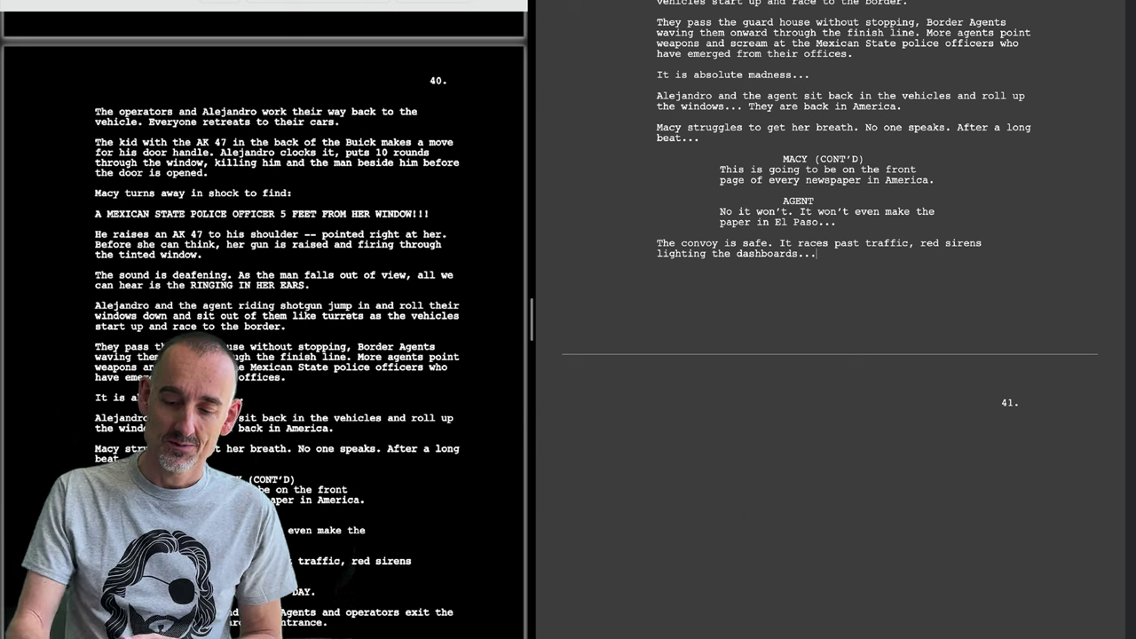